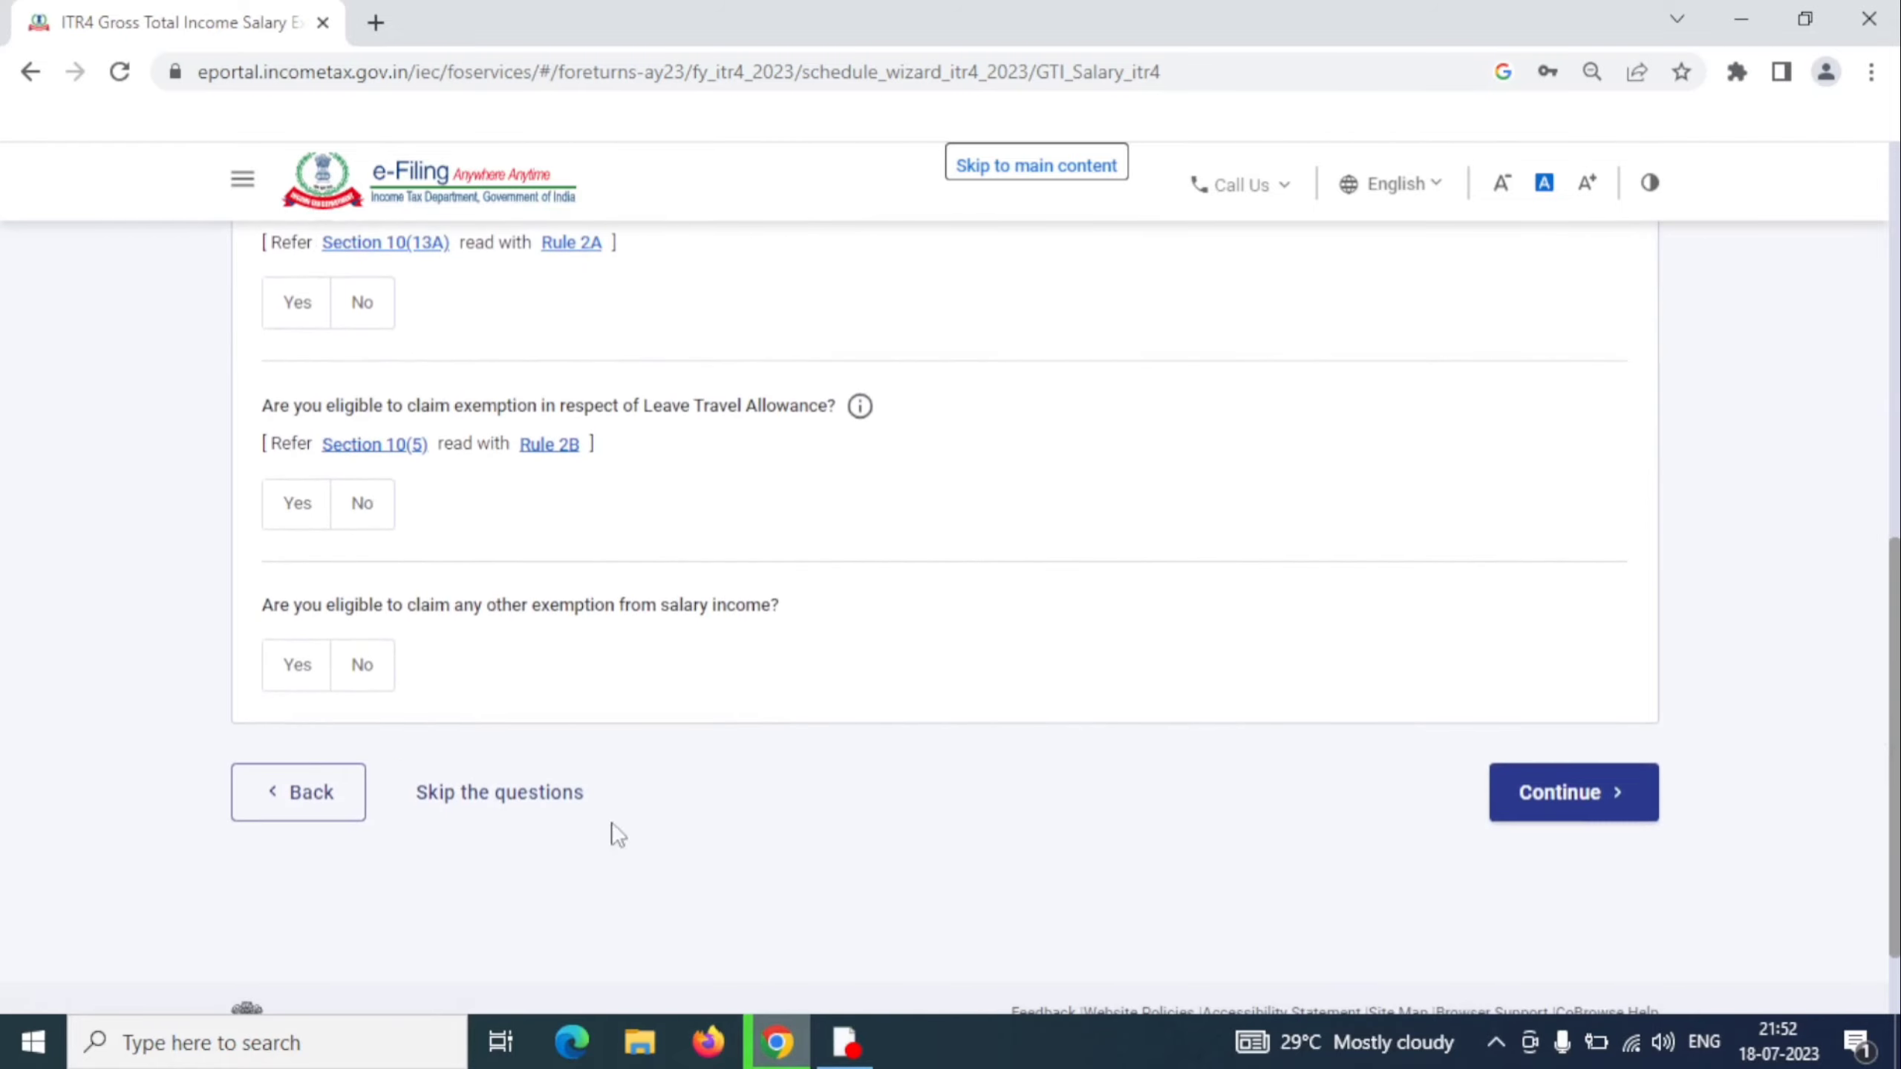
Step: Skip the salary exemption questions and find the Income from Business or Profession section among the income sources
click(539, 794)
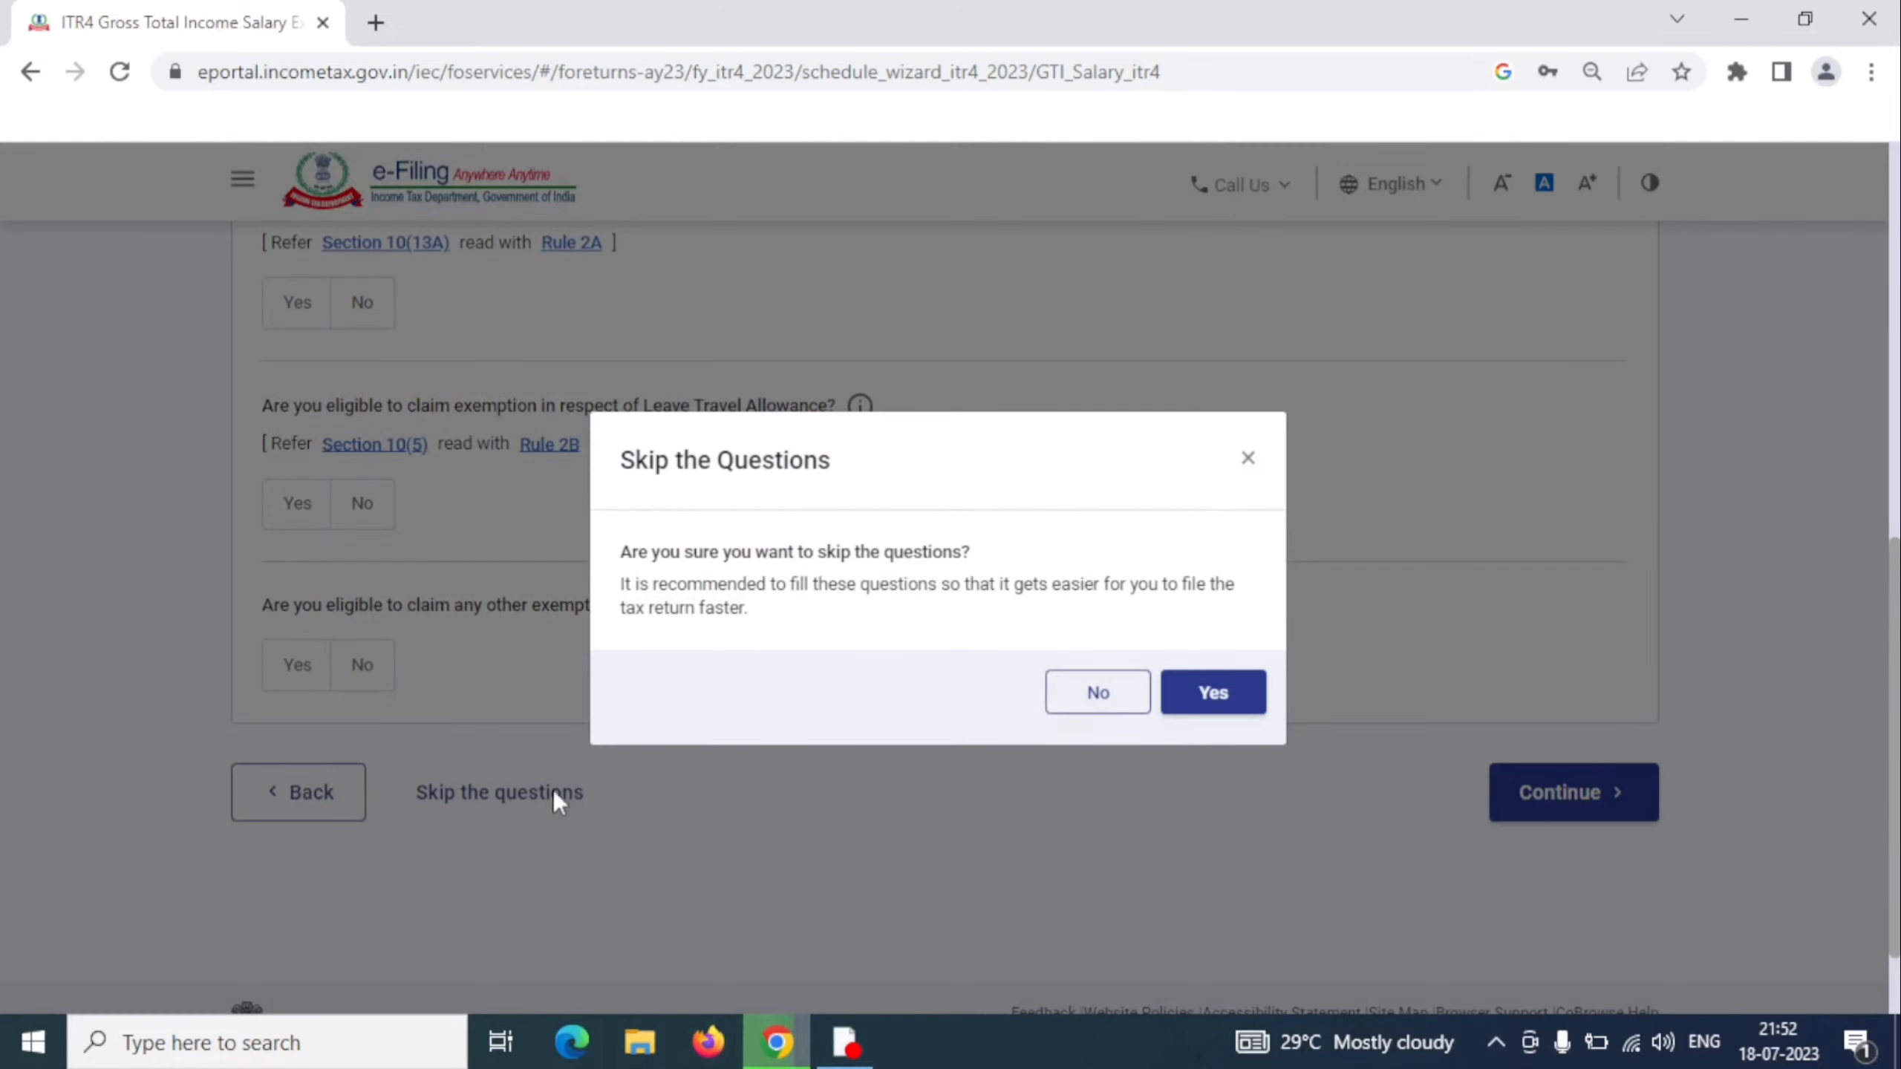
click(1217, 704)
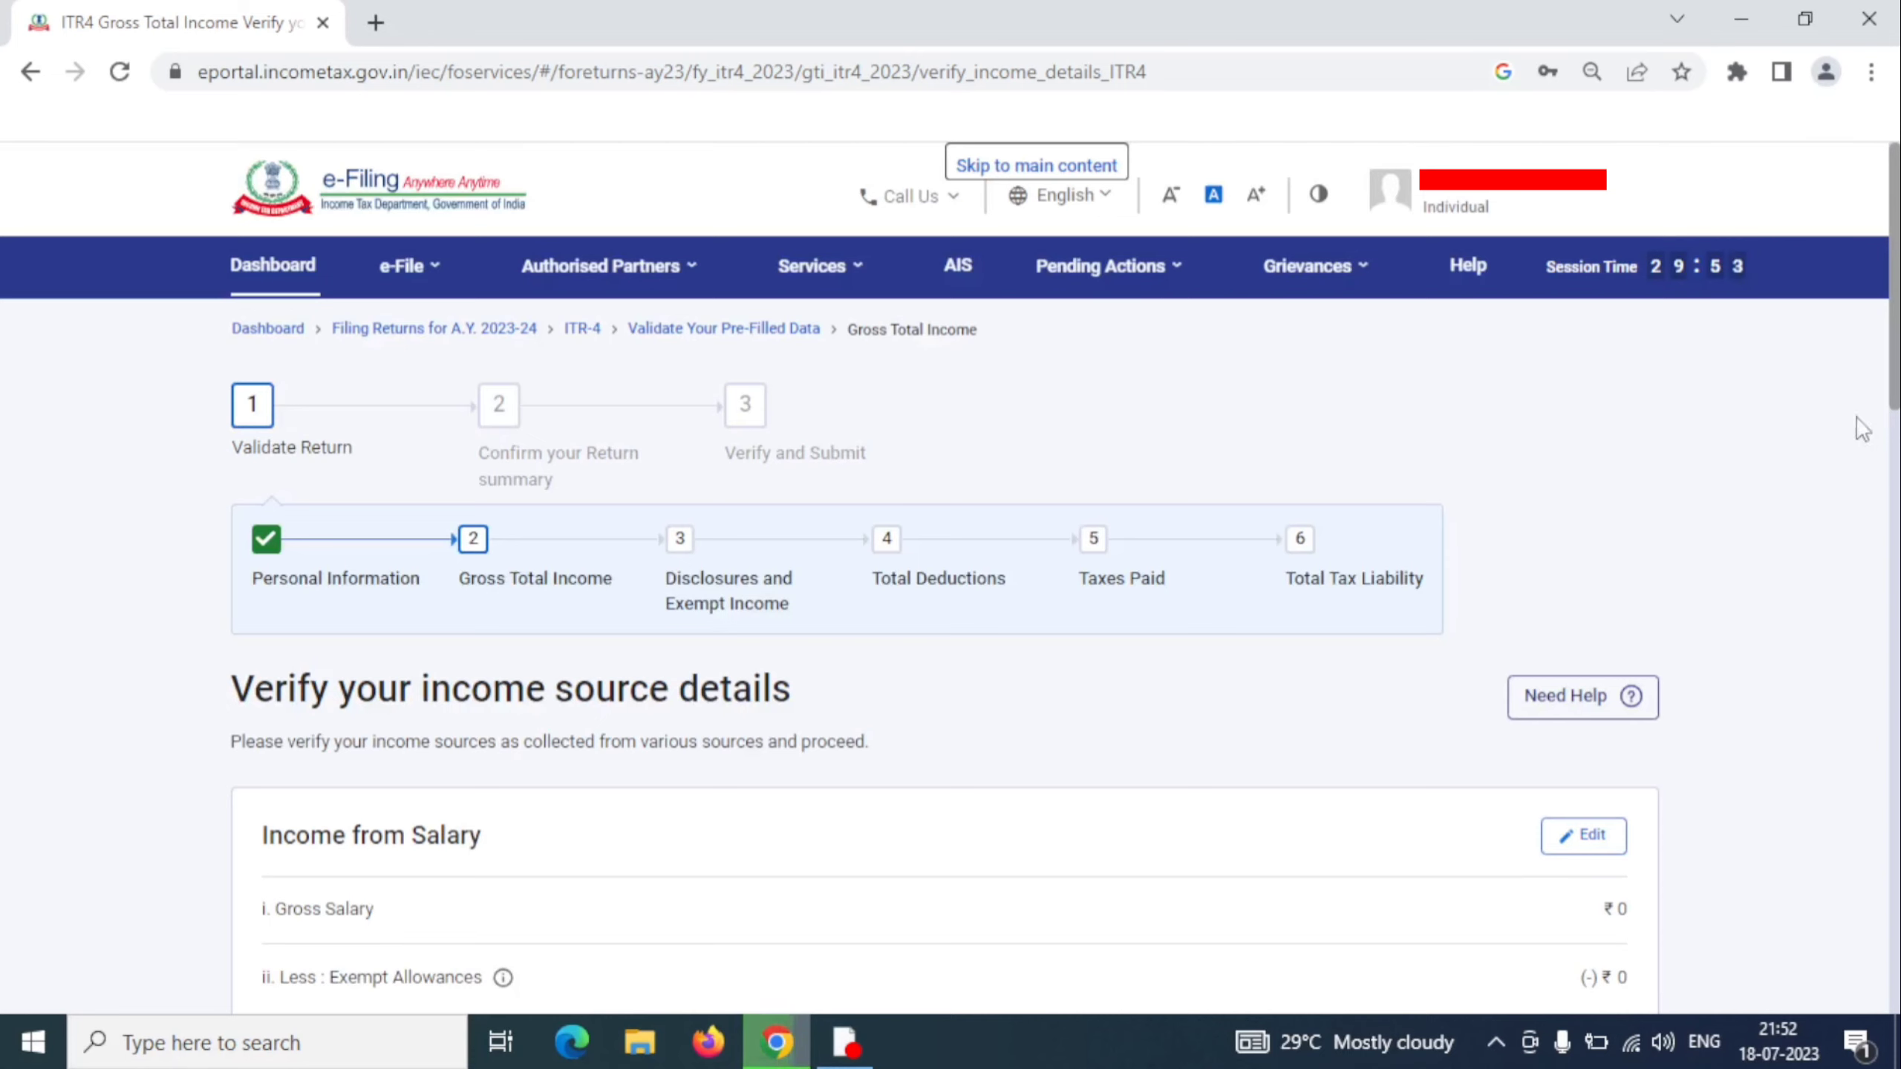
drag(1898, 381, 1897, 800)
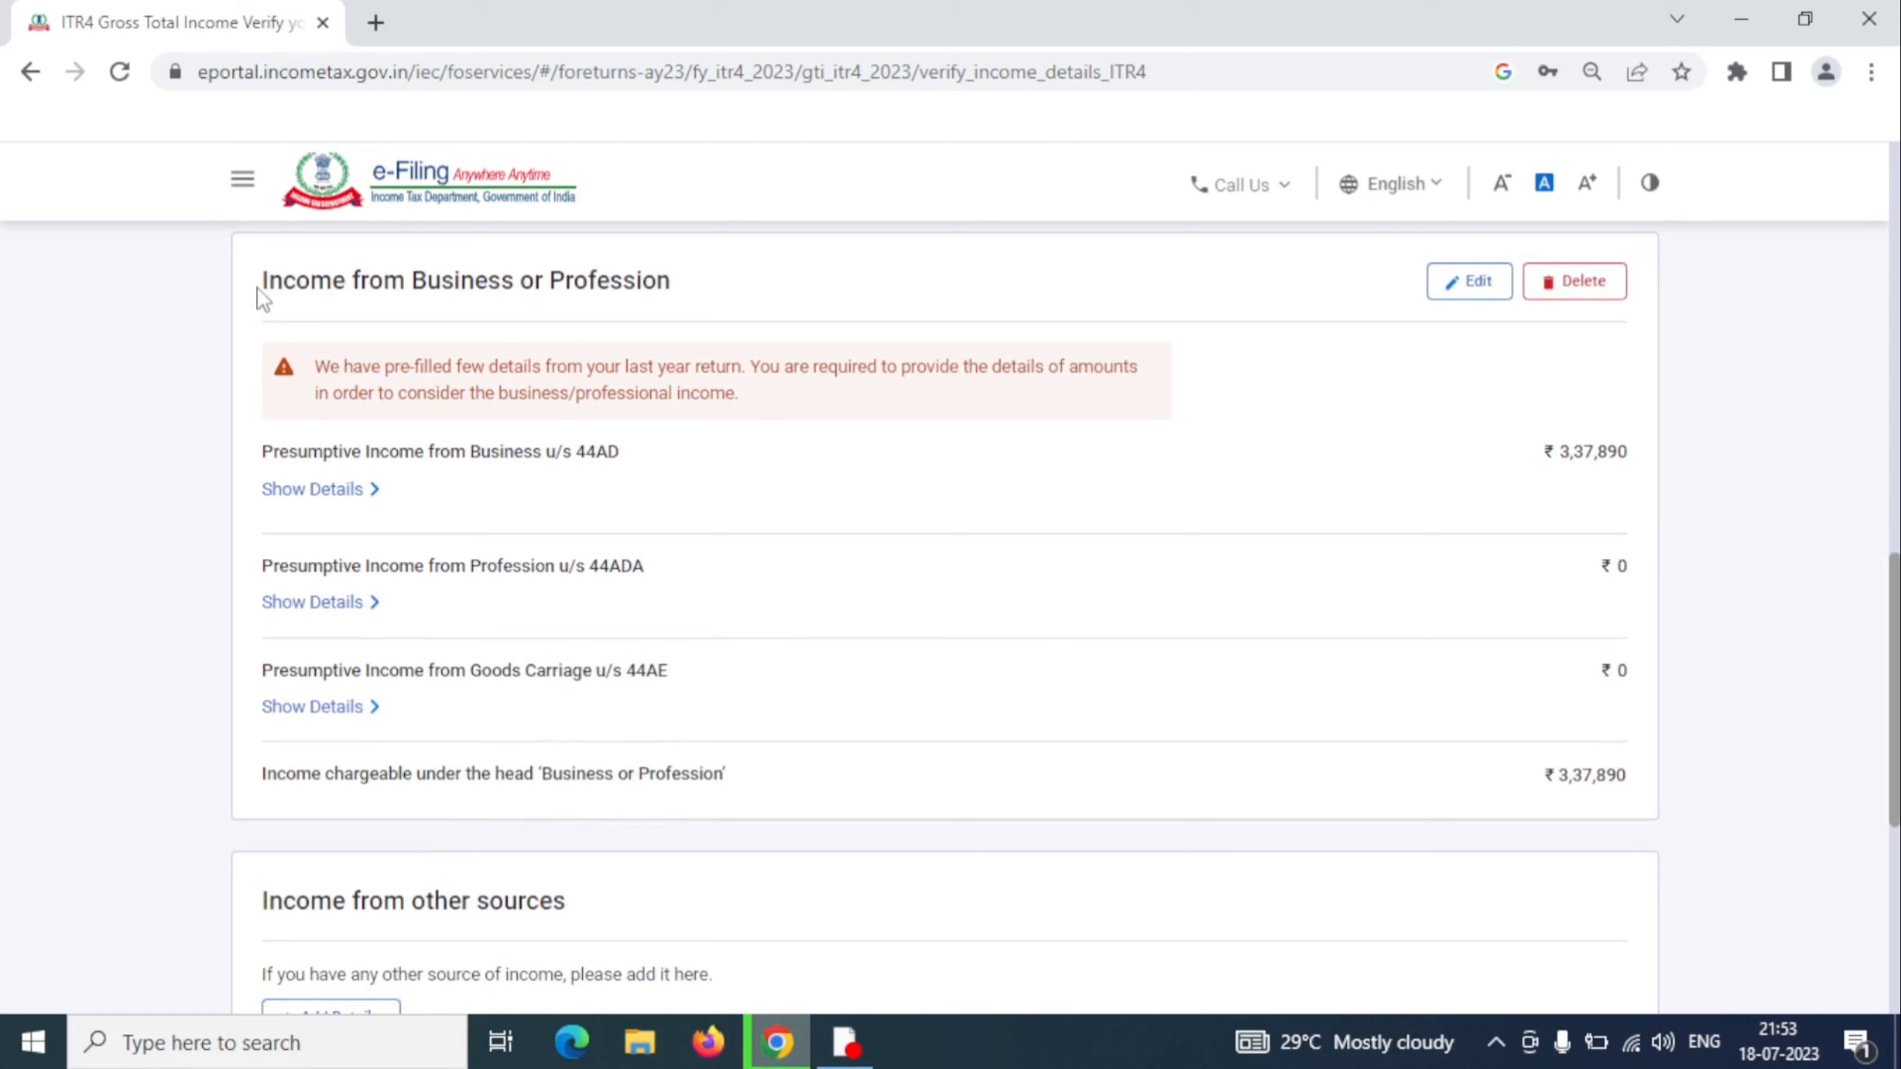
drag(262, 298, 672, 295)
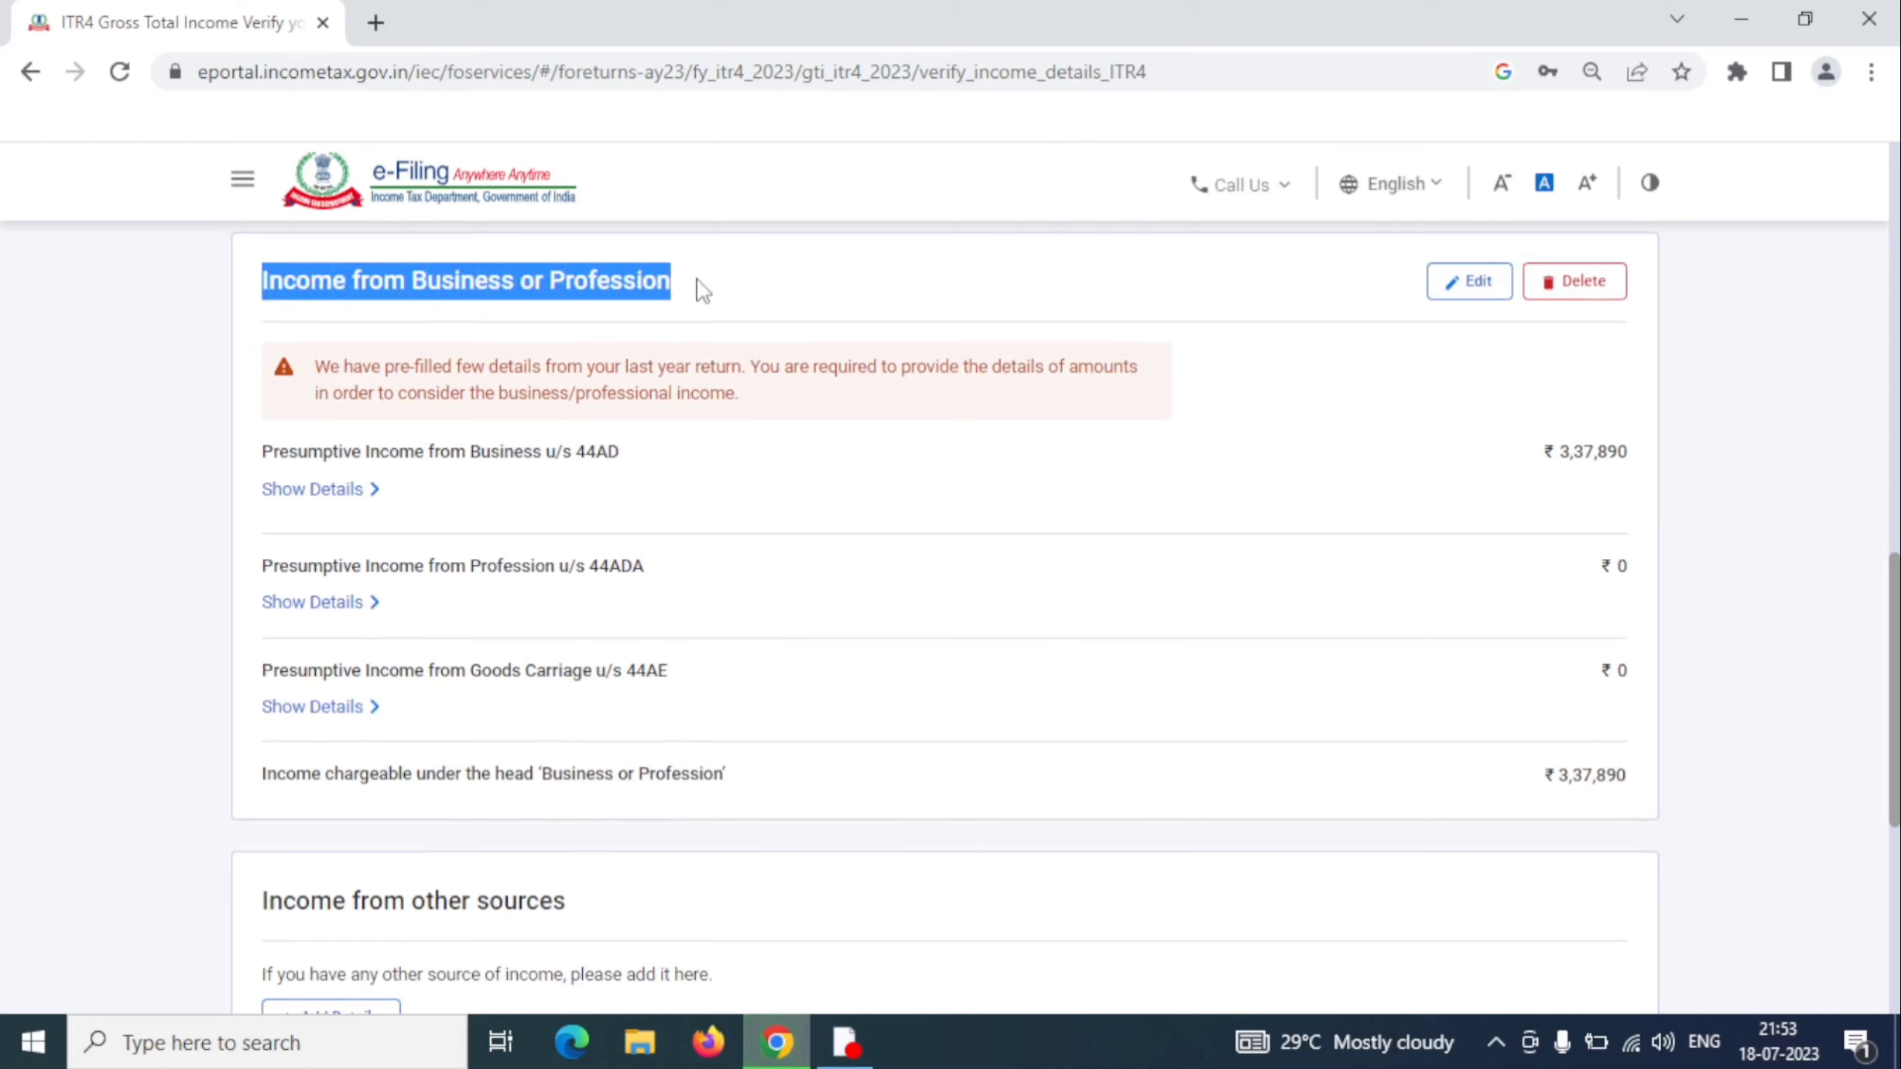
click(704, 291)
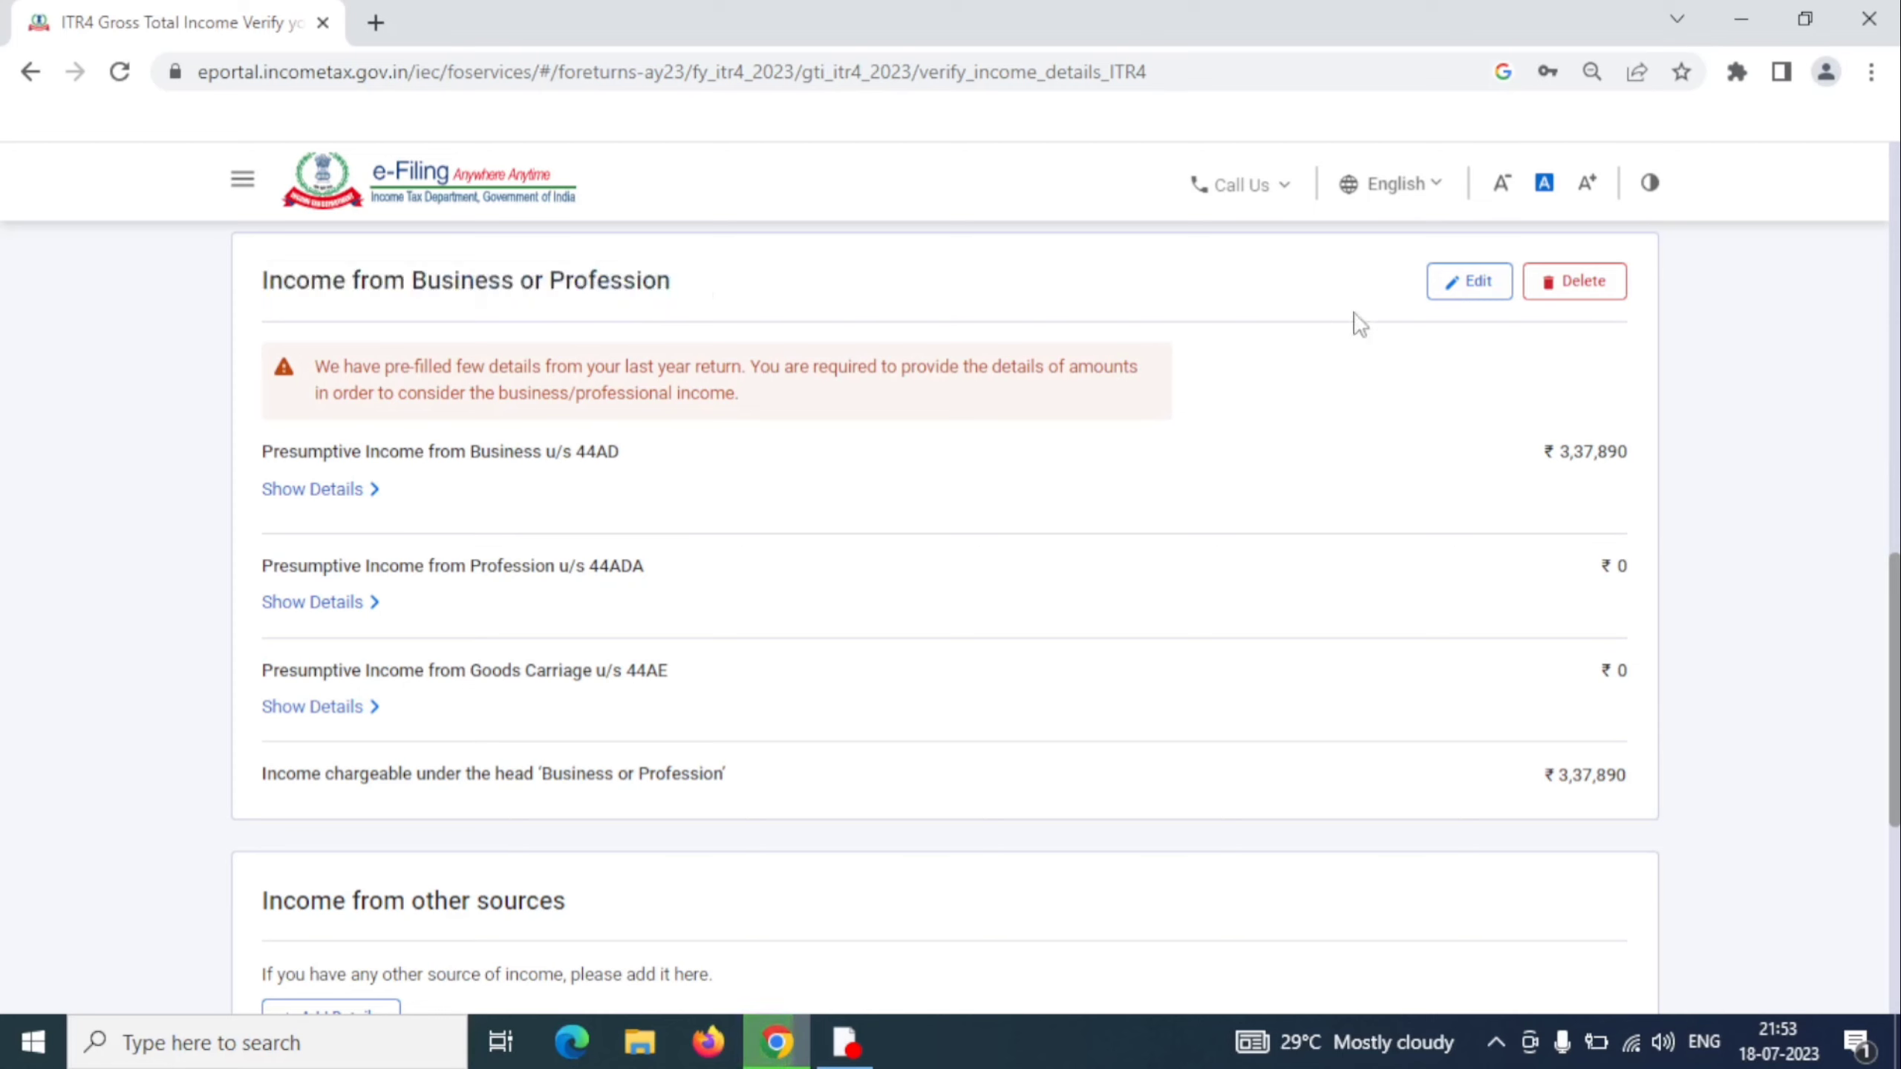
Step: Open the business and profession income for editing and review the gross receipts and presumptive income under section 44AD
click(1463, 303)
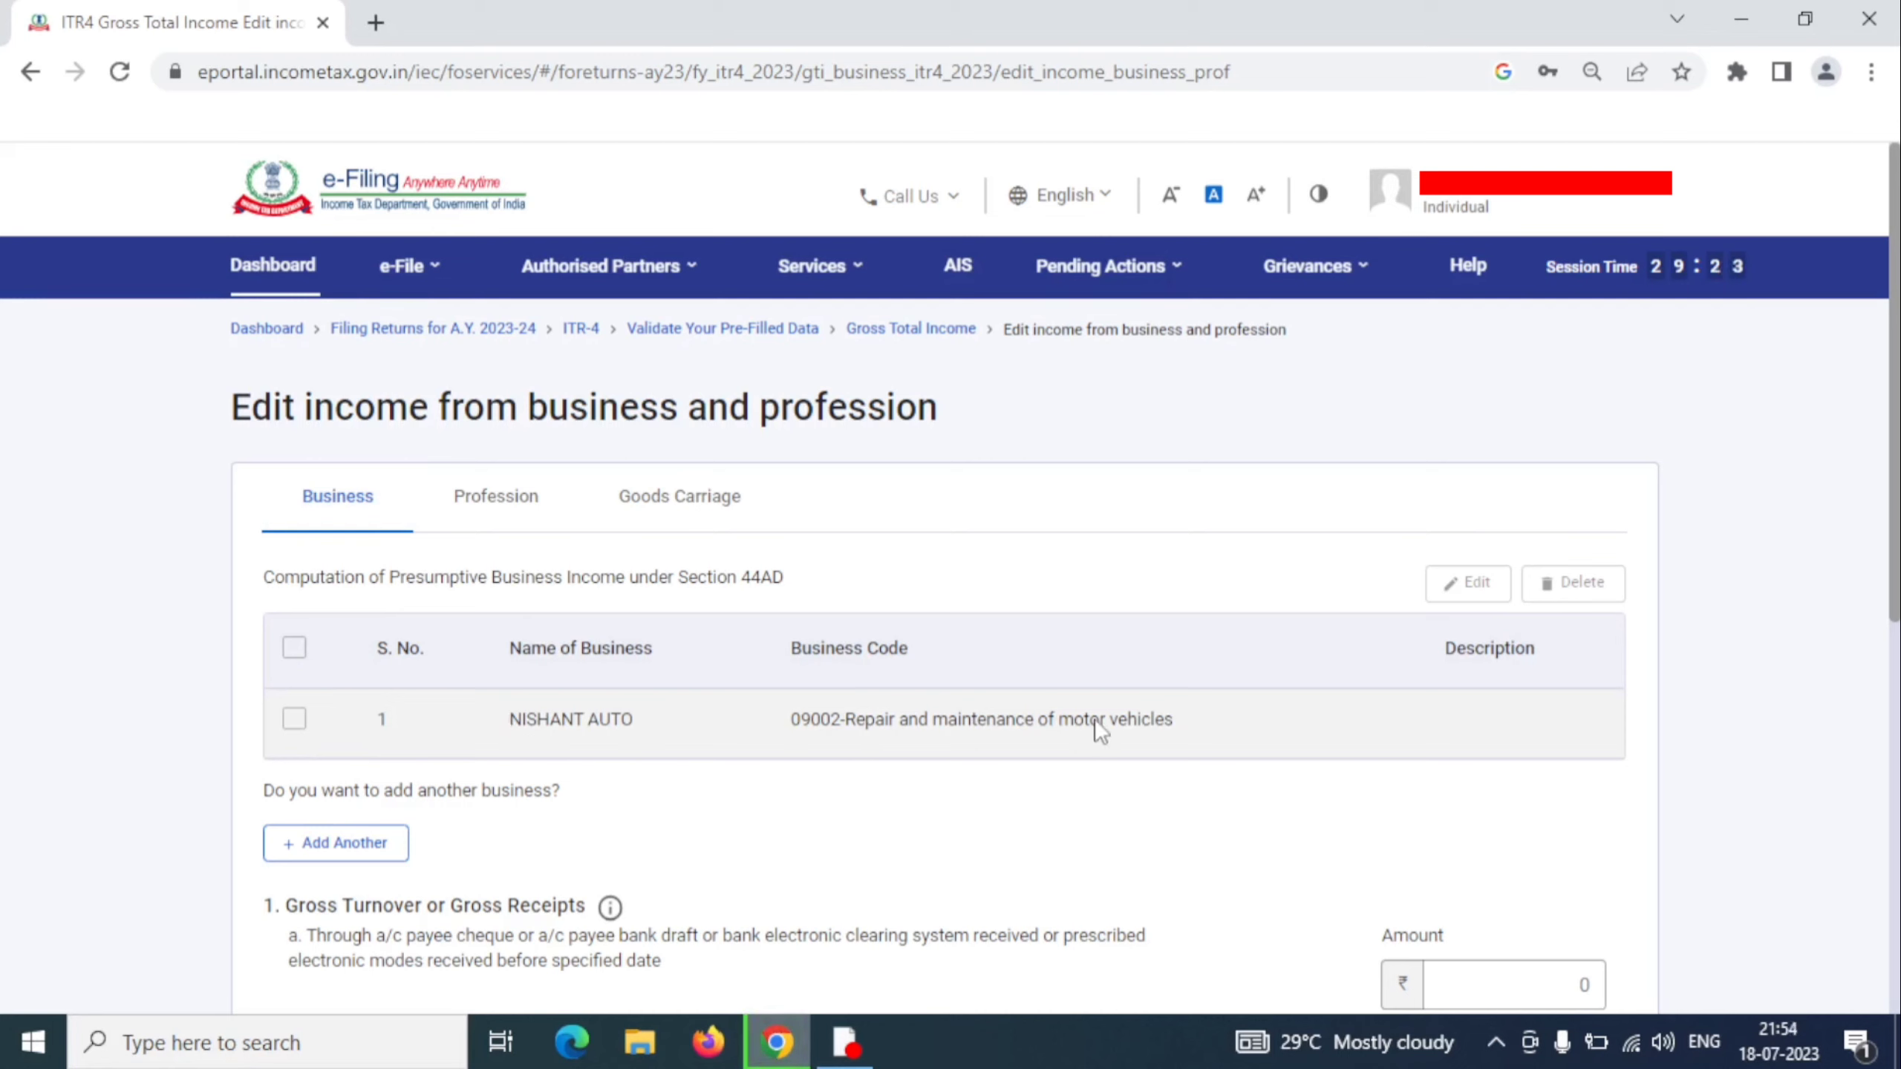
click(293, 720)
scroll(293, 720, down, 7)
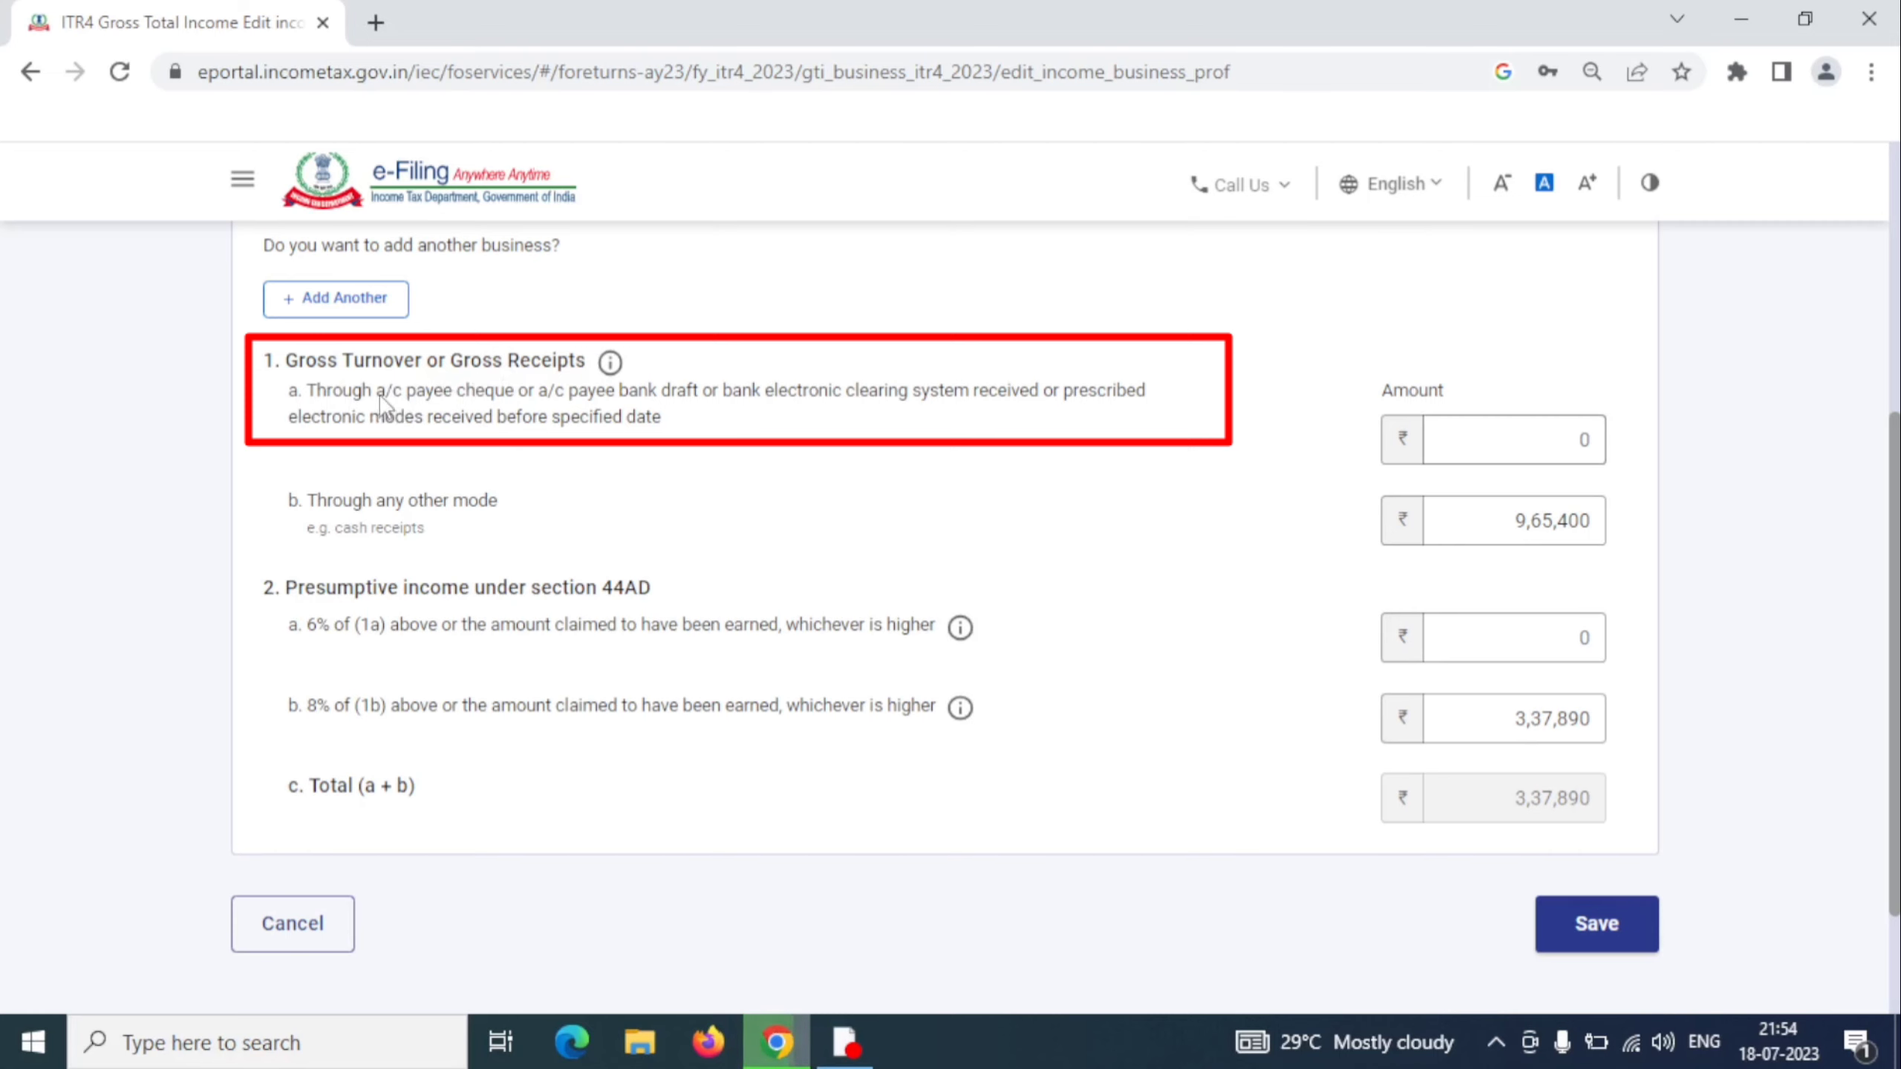
drag(379, 395, 820, 411)
click(736, 406)
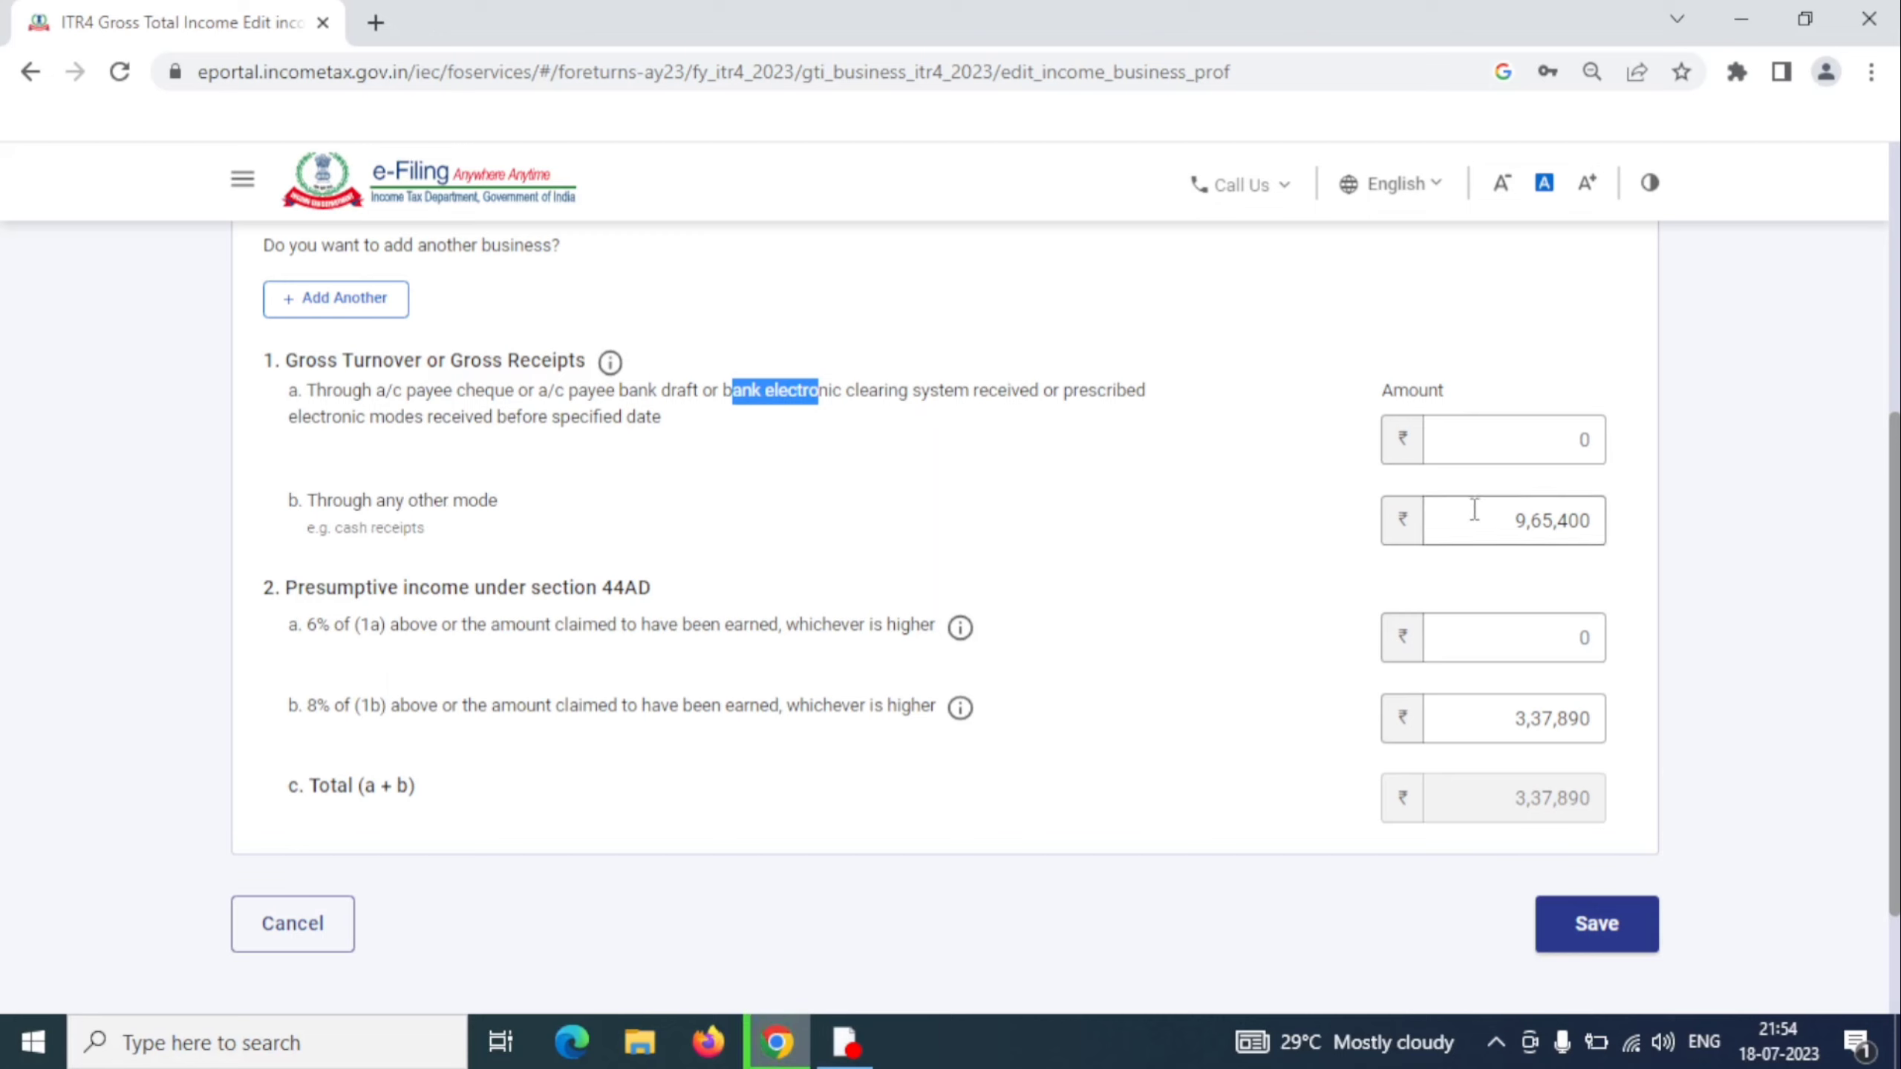
click(1257, 510)
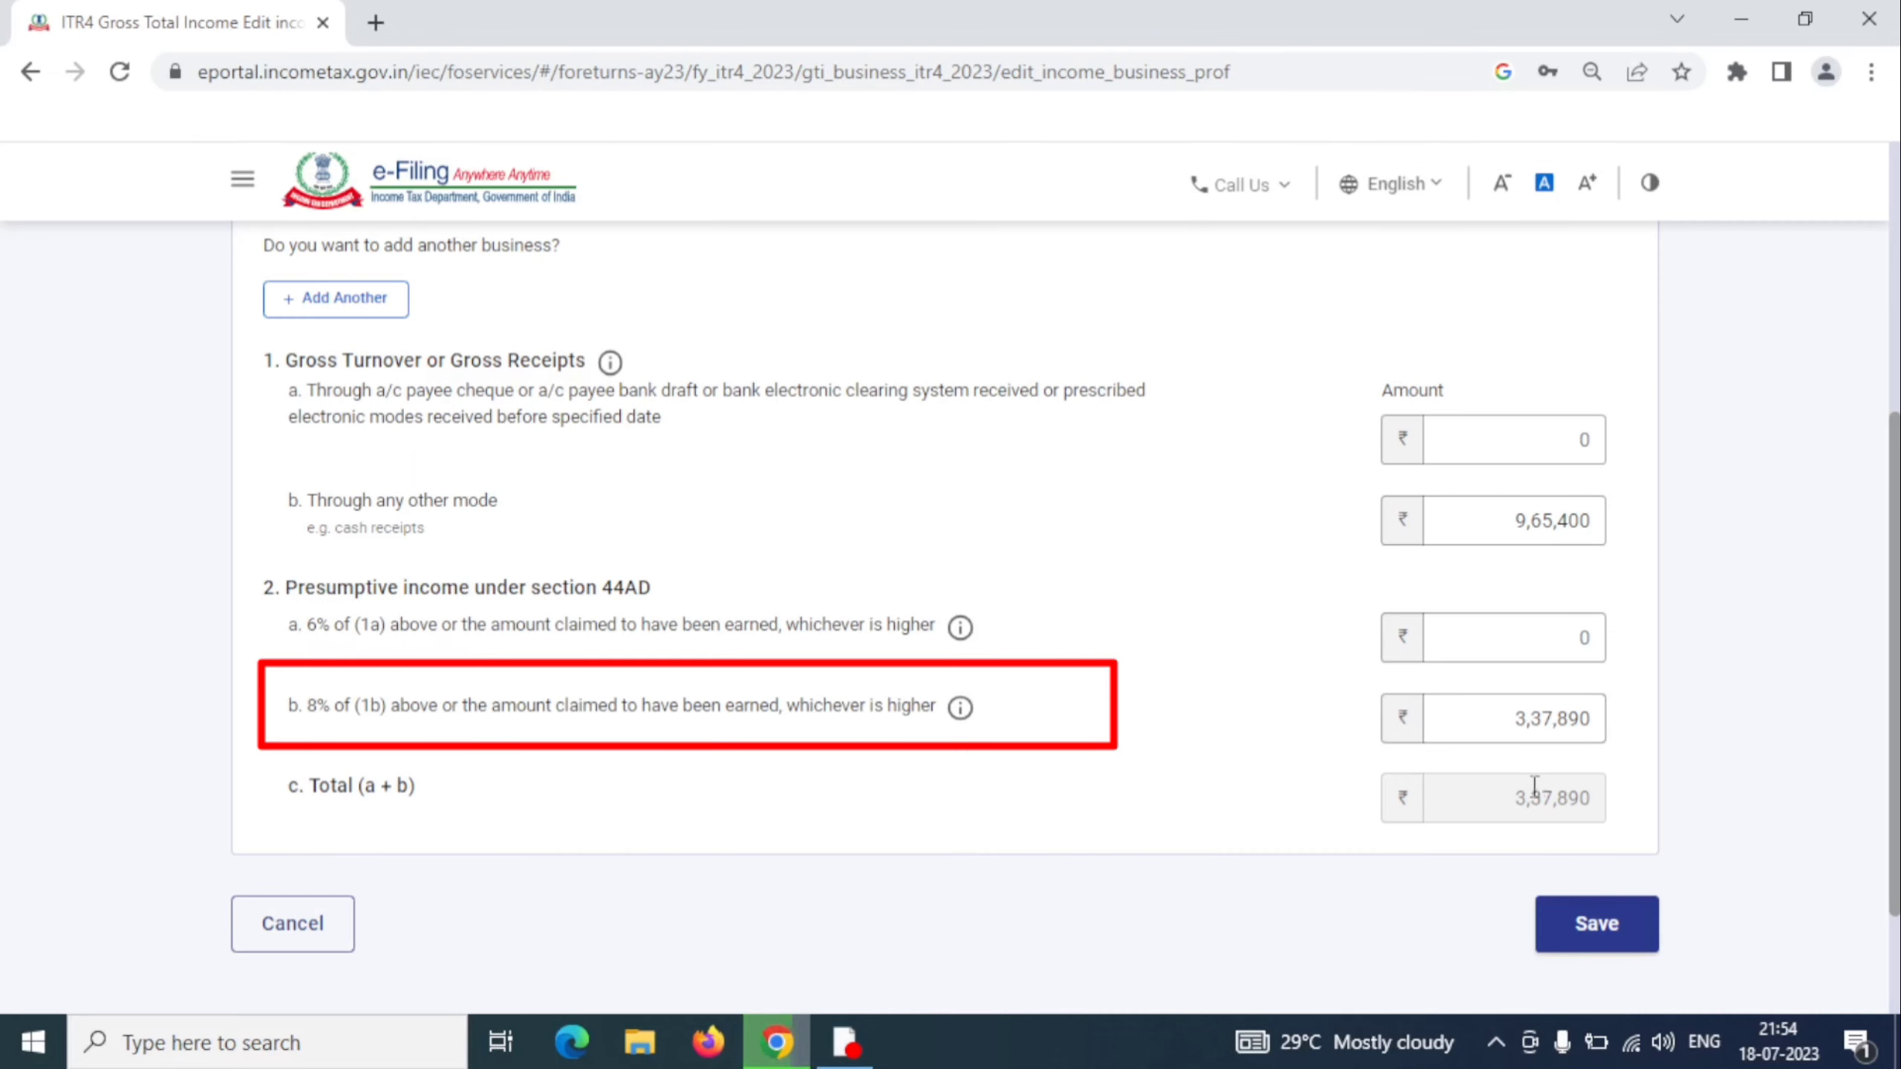
Step: Save the business income details and confirm the Gross Total Income schedule
click(1592, 928)
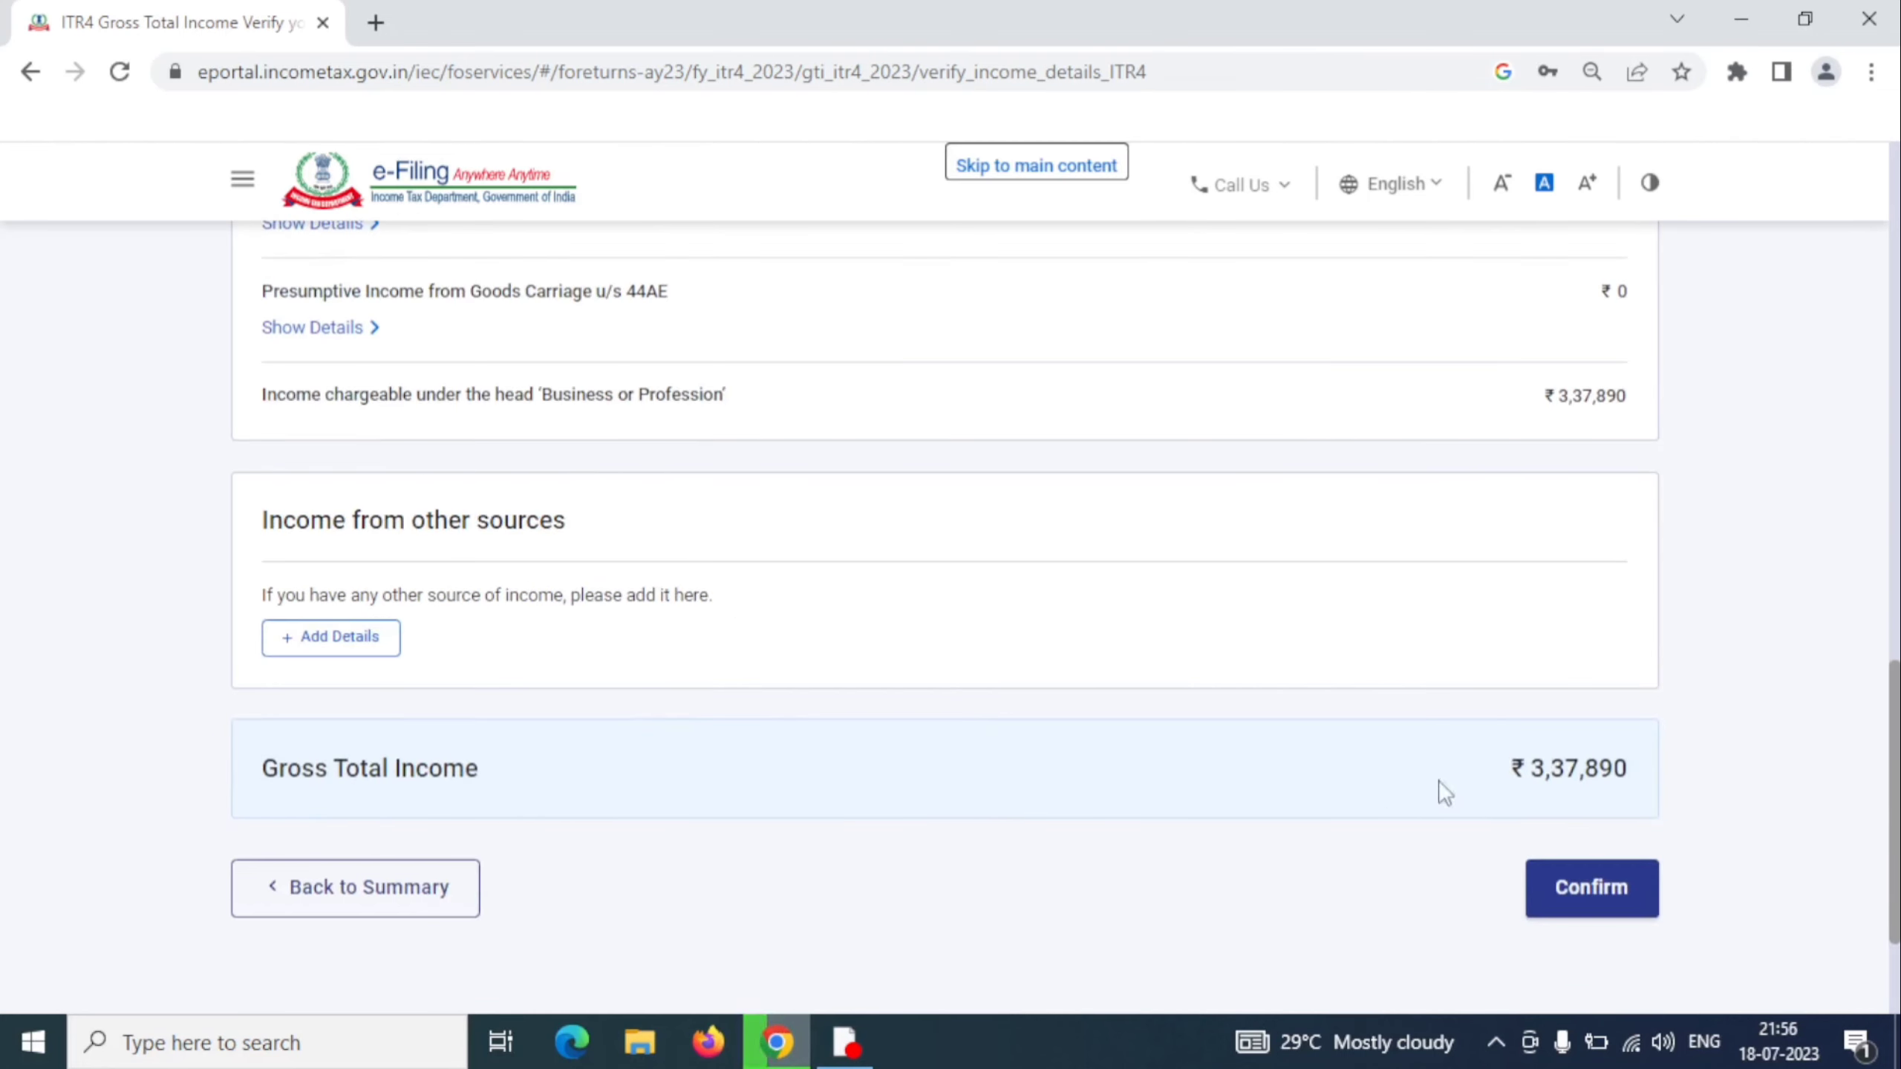
click(1593, 896)
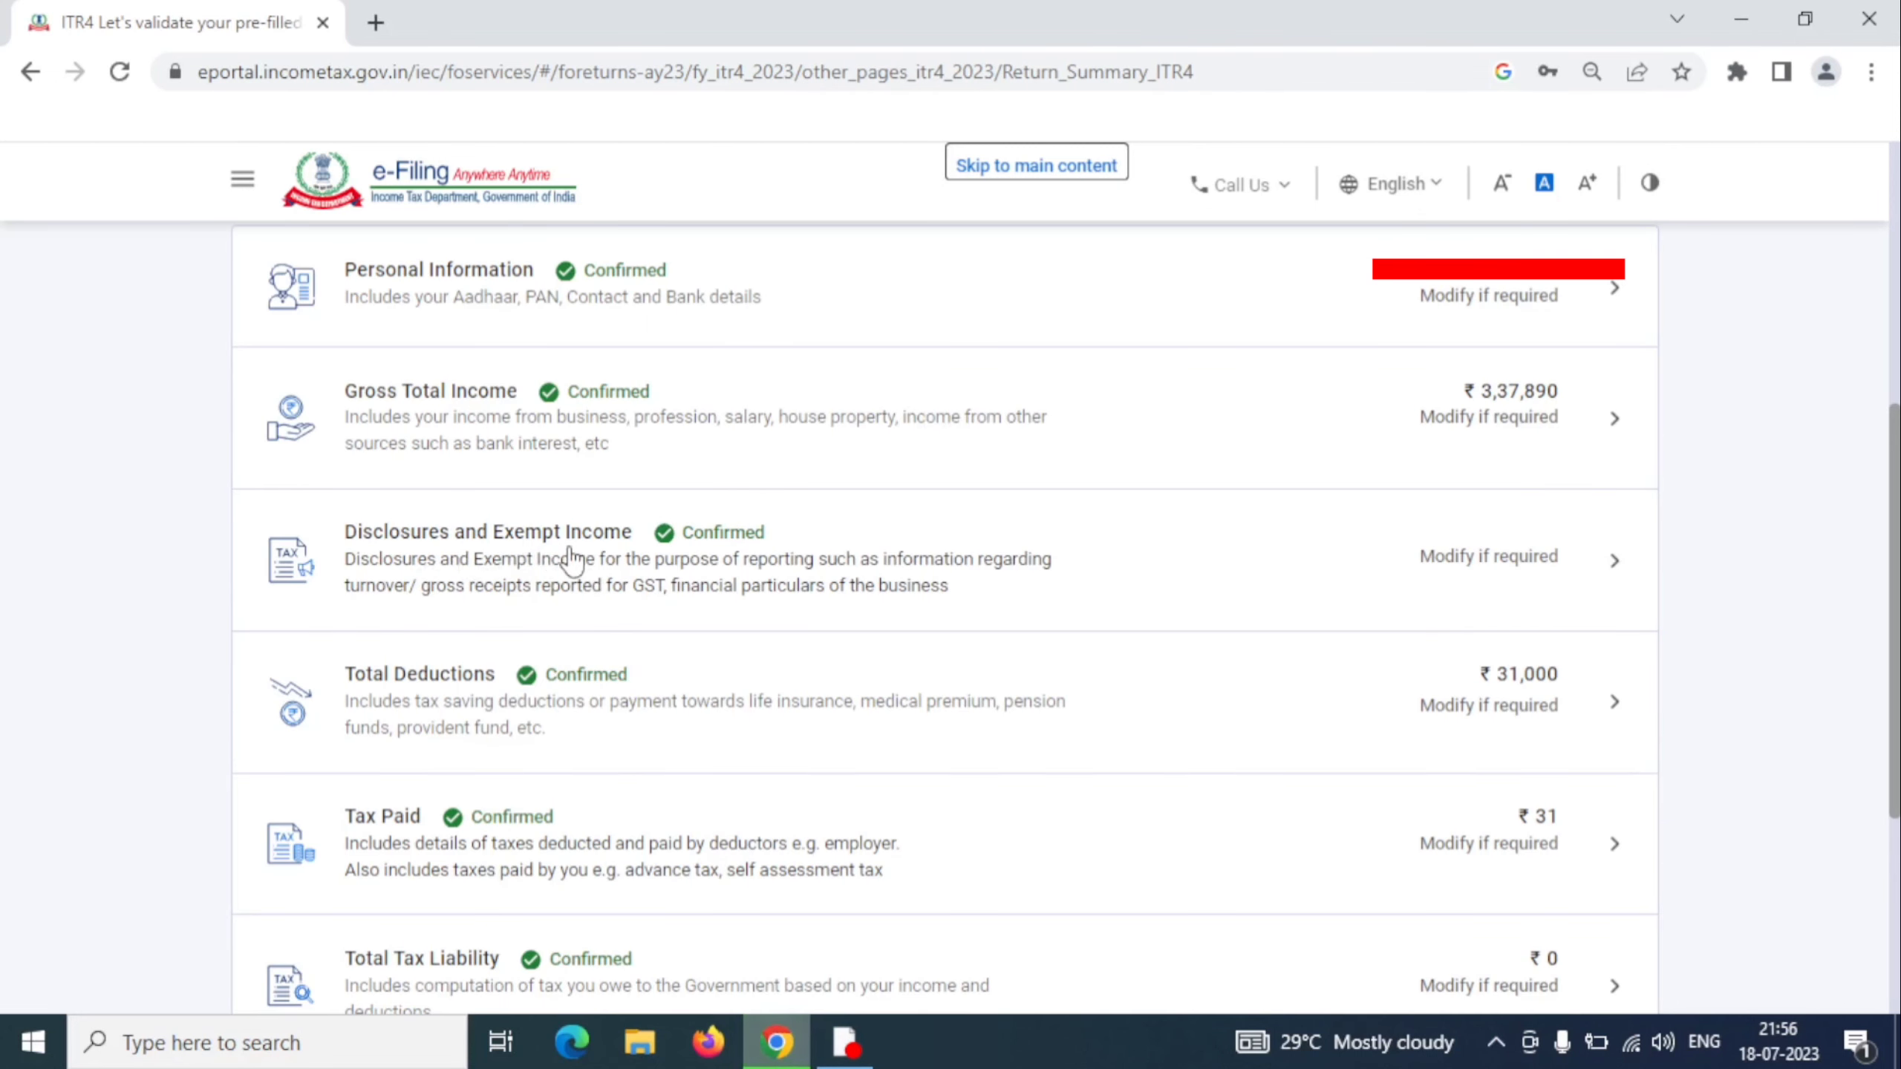
Step: Open Disclosures and Exempt Income, compare total capital and liabilities with total assets, and confirm the schedule
click(987, 596)
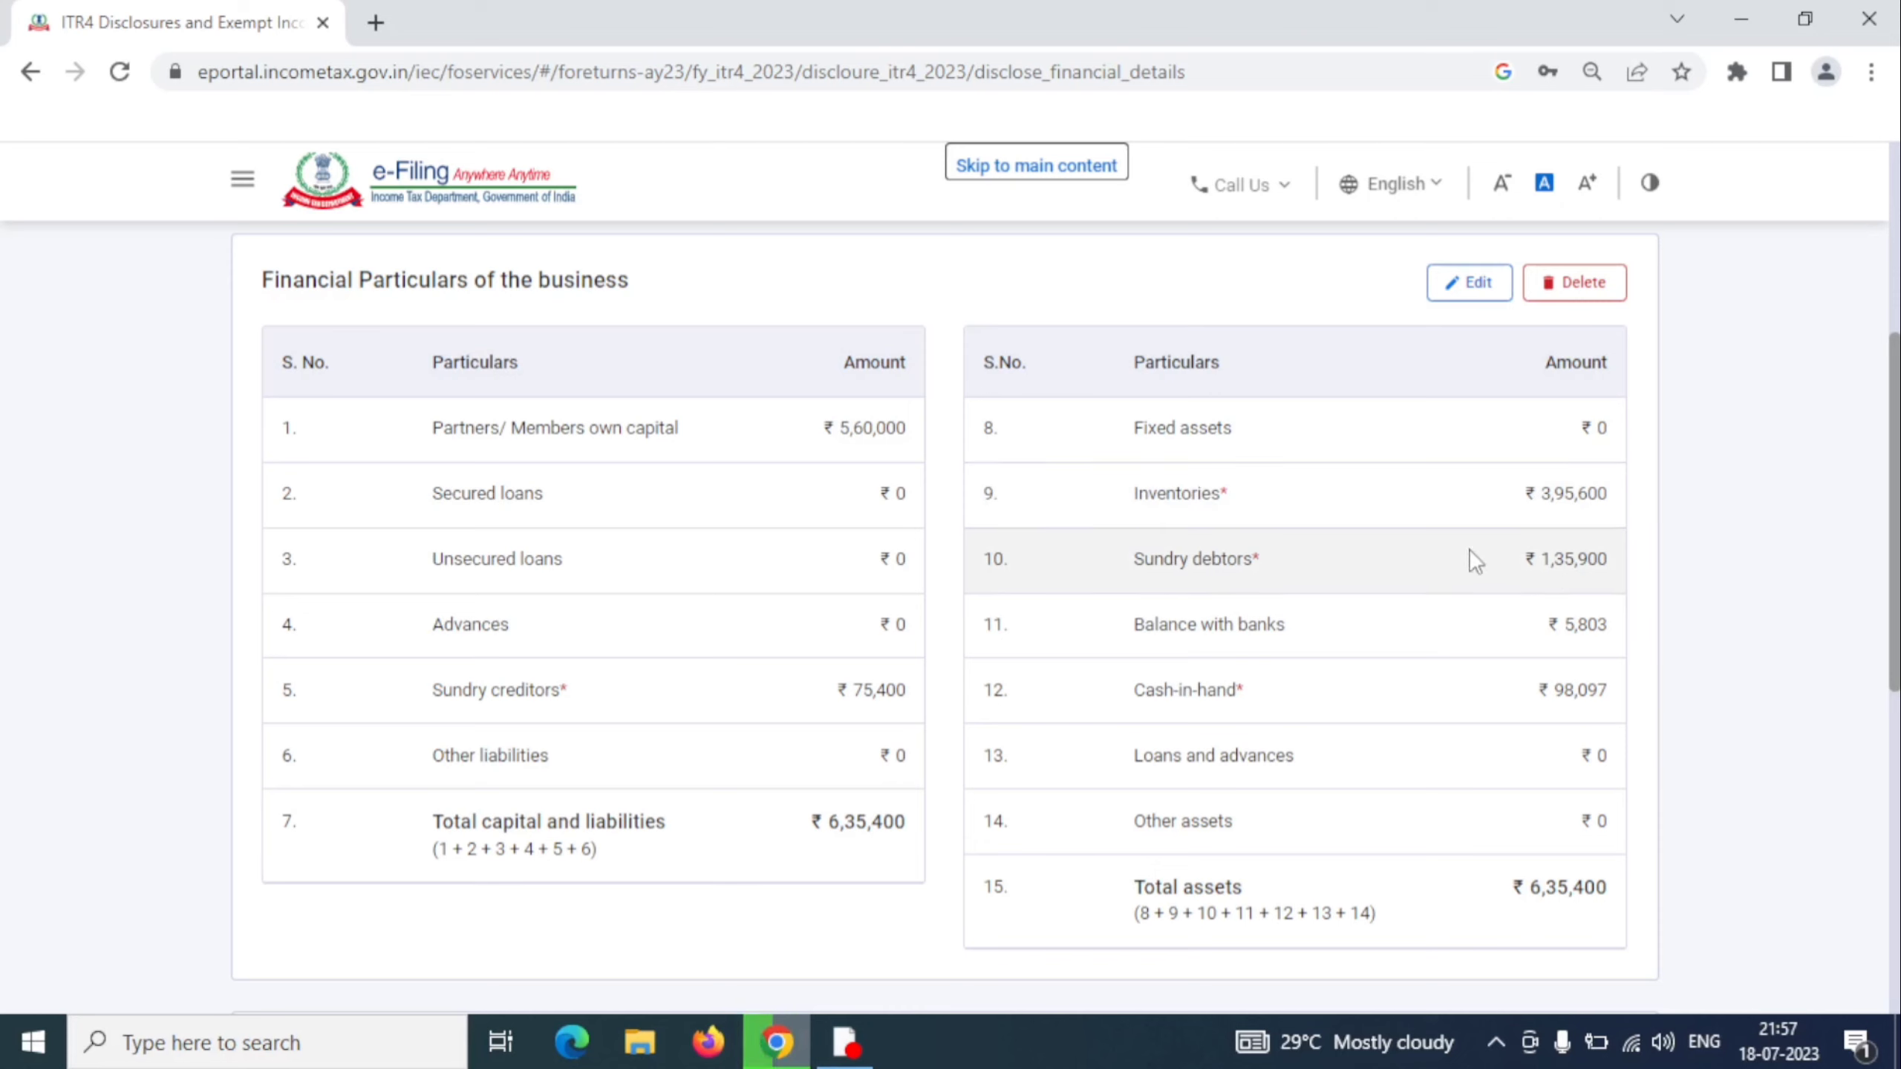
drag(829, 822, 910, 833)
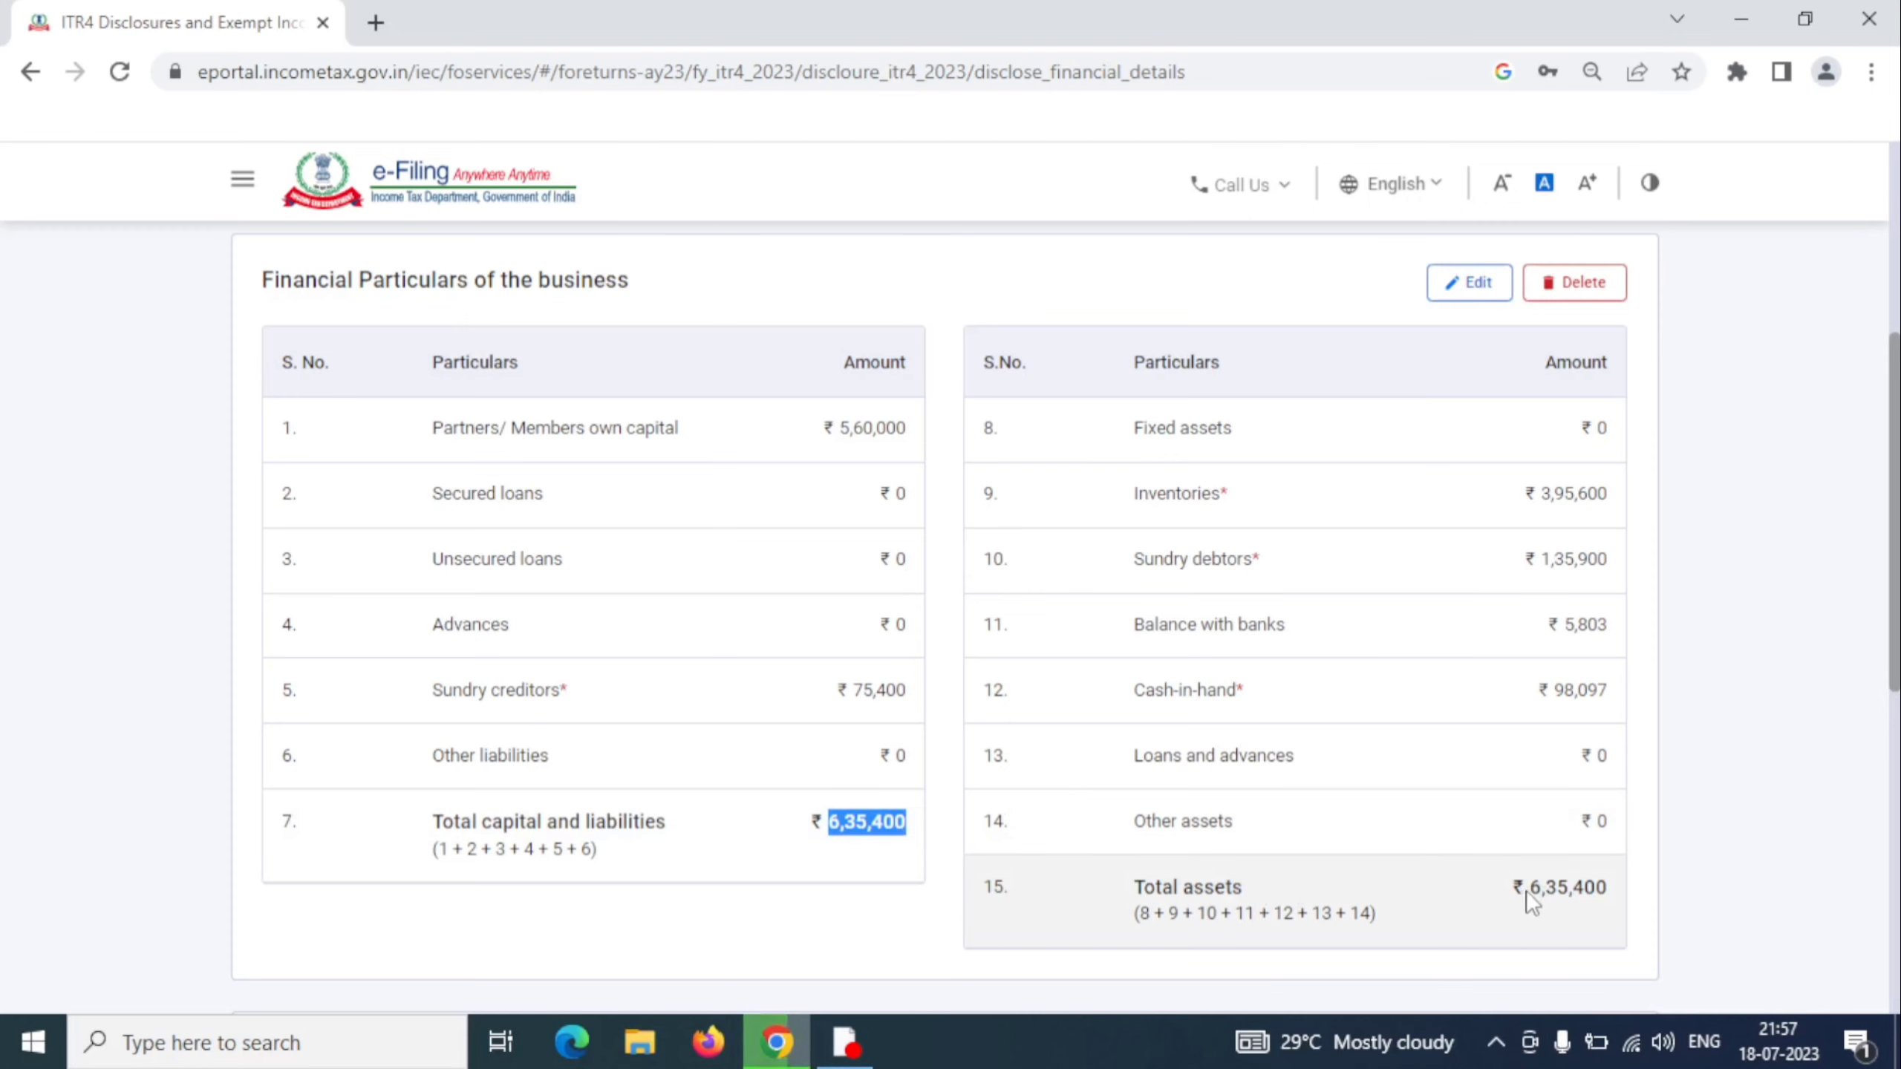
drag(1529, 890, 1623, 886)
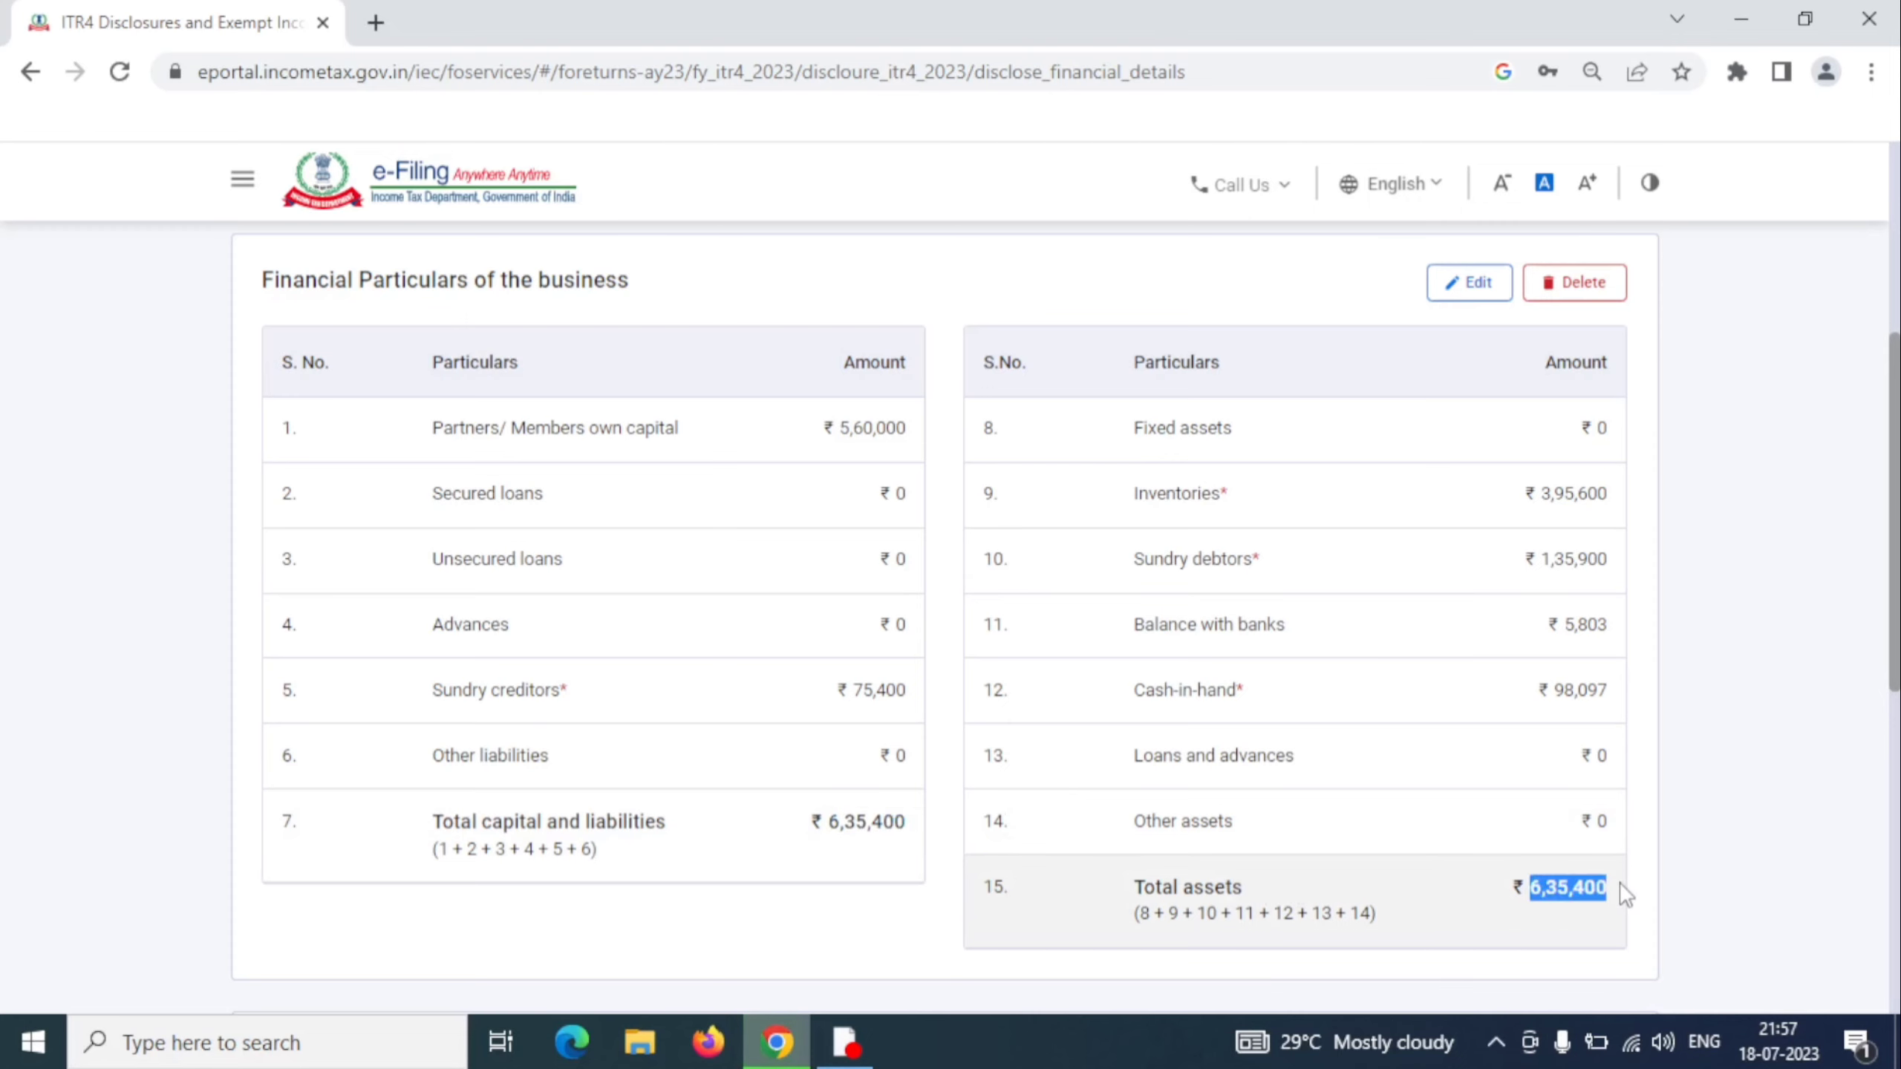
click(1622, 891)
scroll(1623, 891, down, 6)
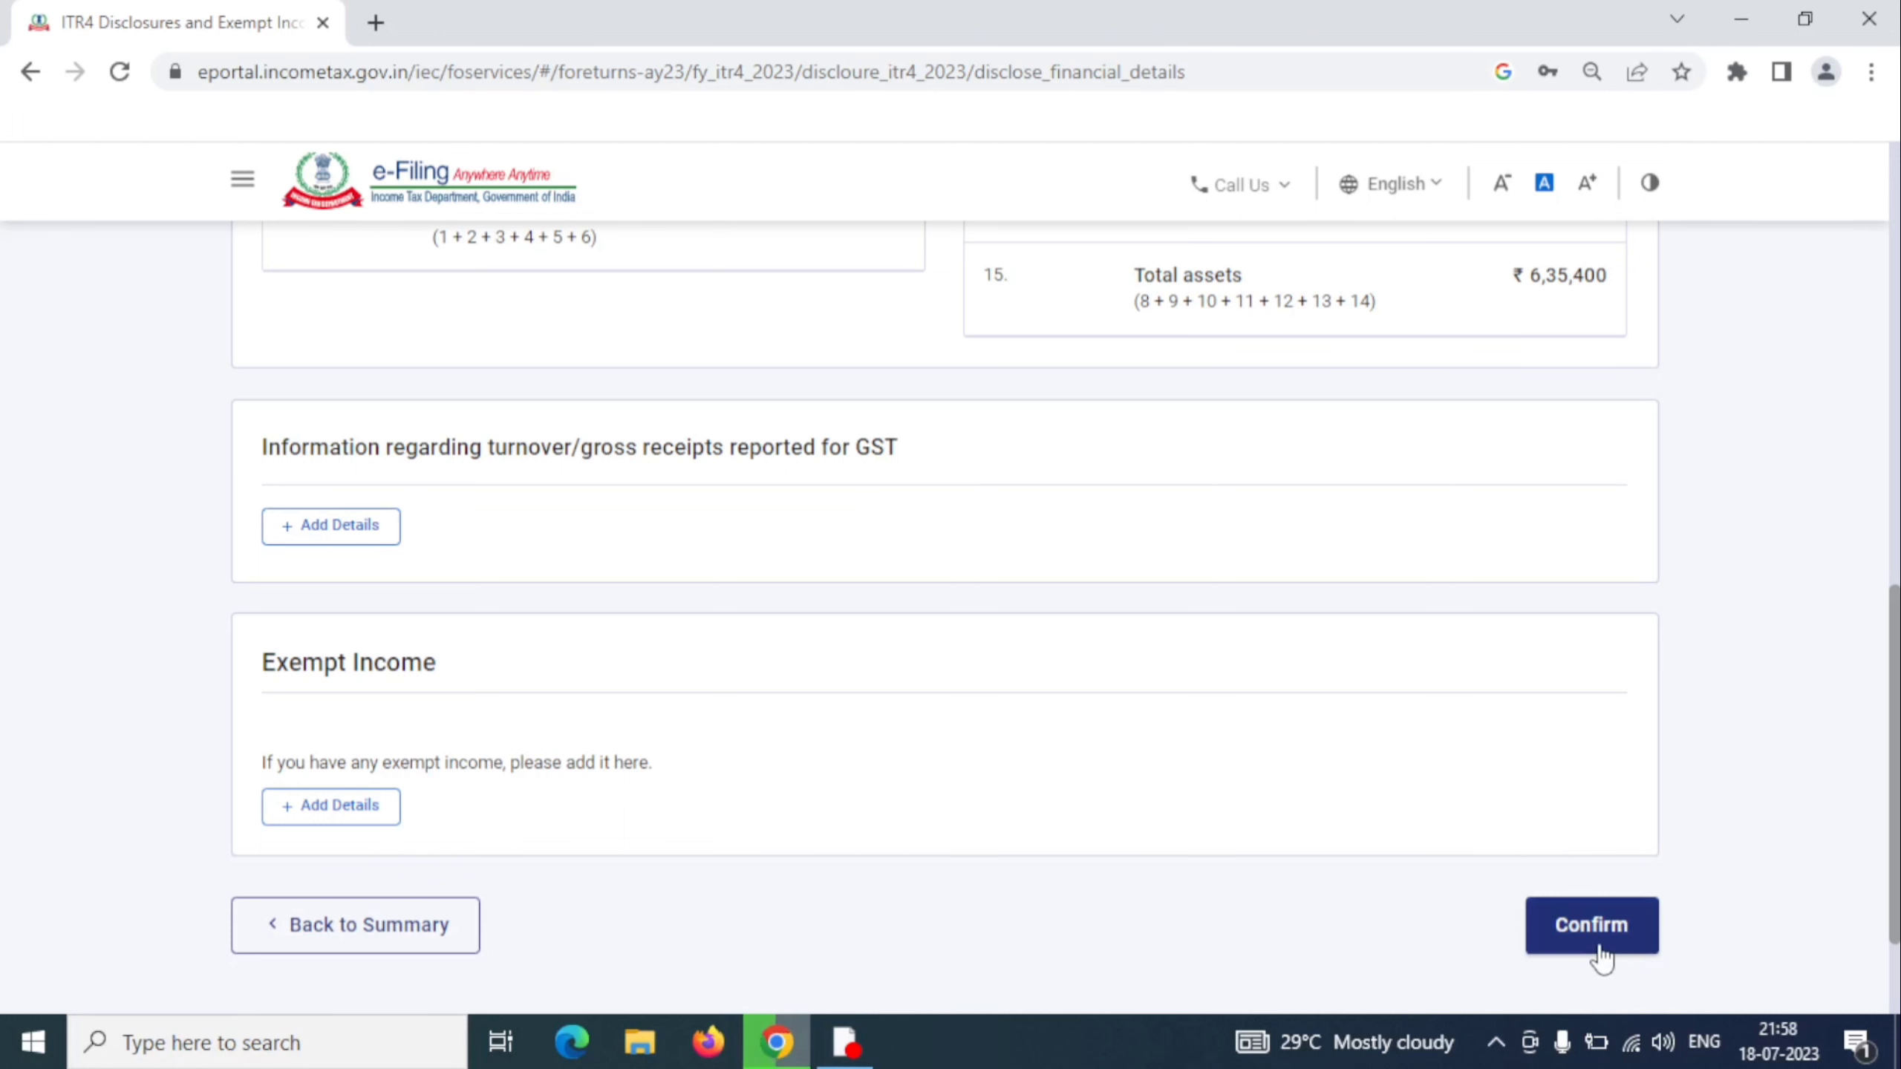
click(1593, 925)
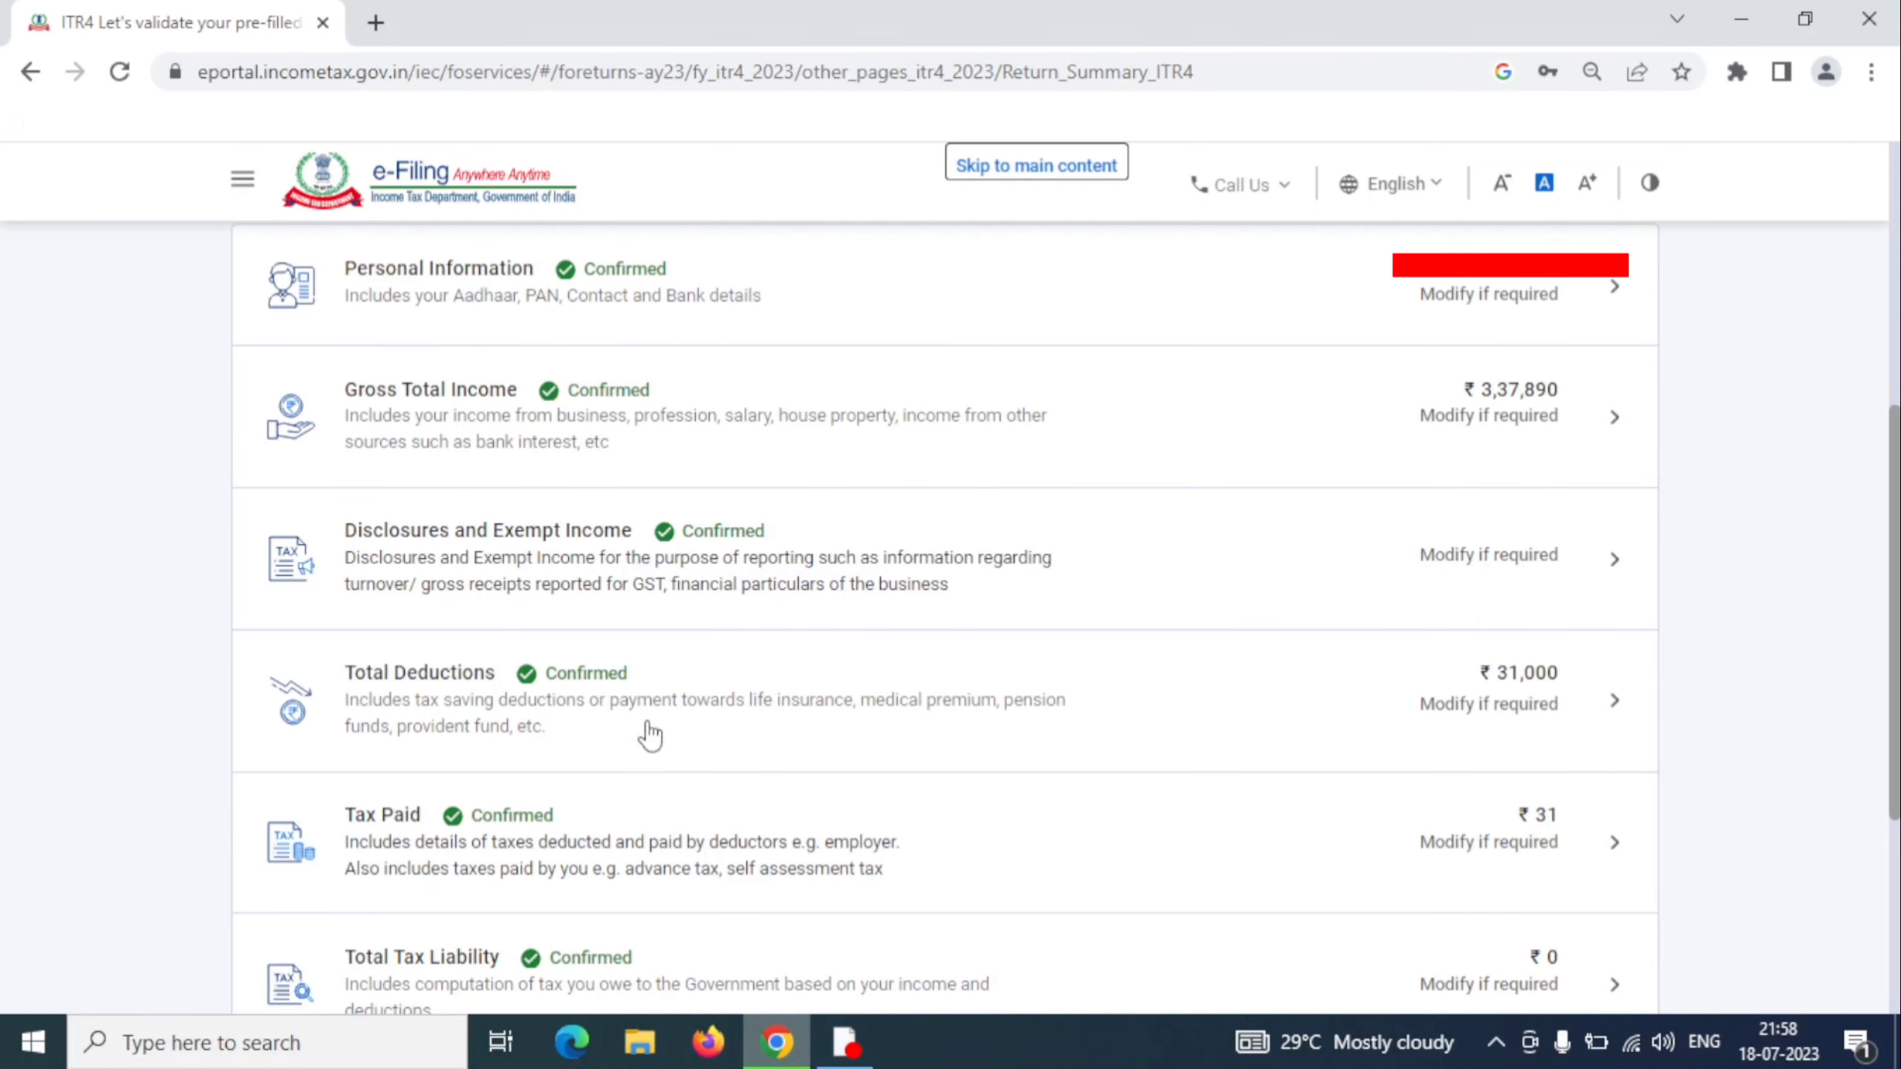
Step: Open Total Deductions, review the eligibility questions and continue, leaving the section 80C information marked as agreed
triple_click(811, 764)
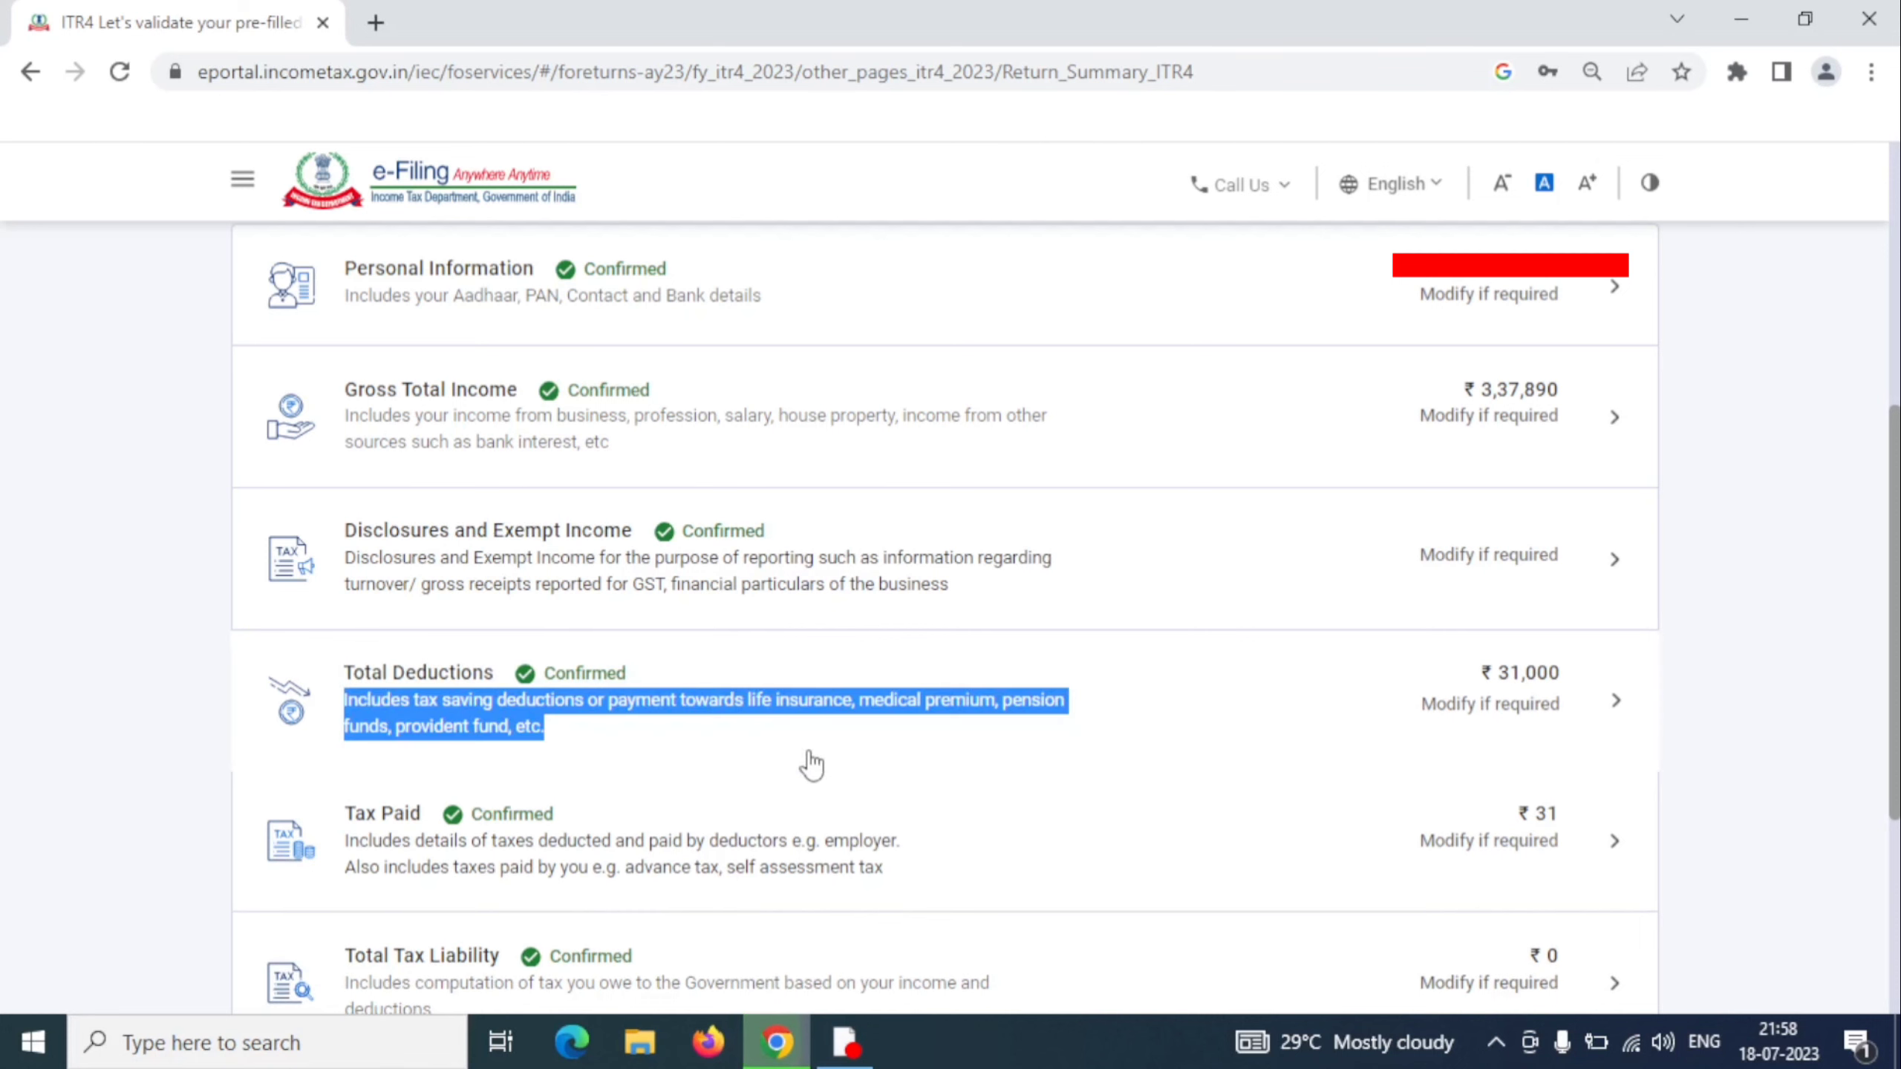
click(811, 764)
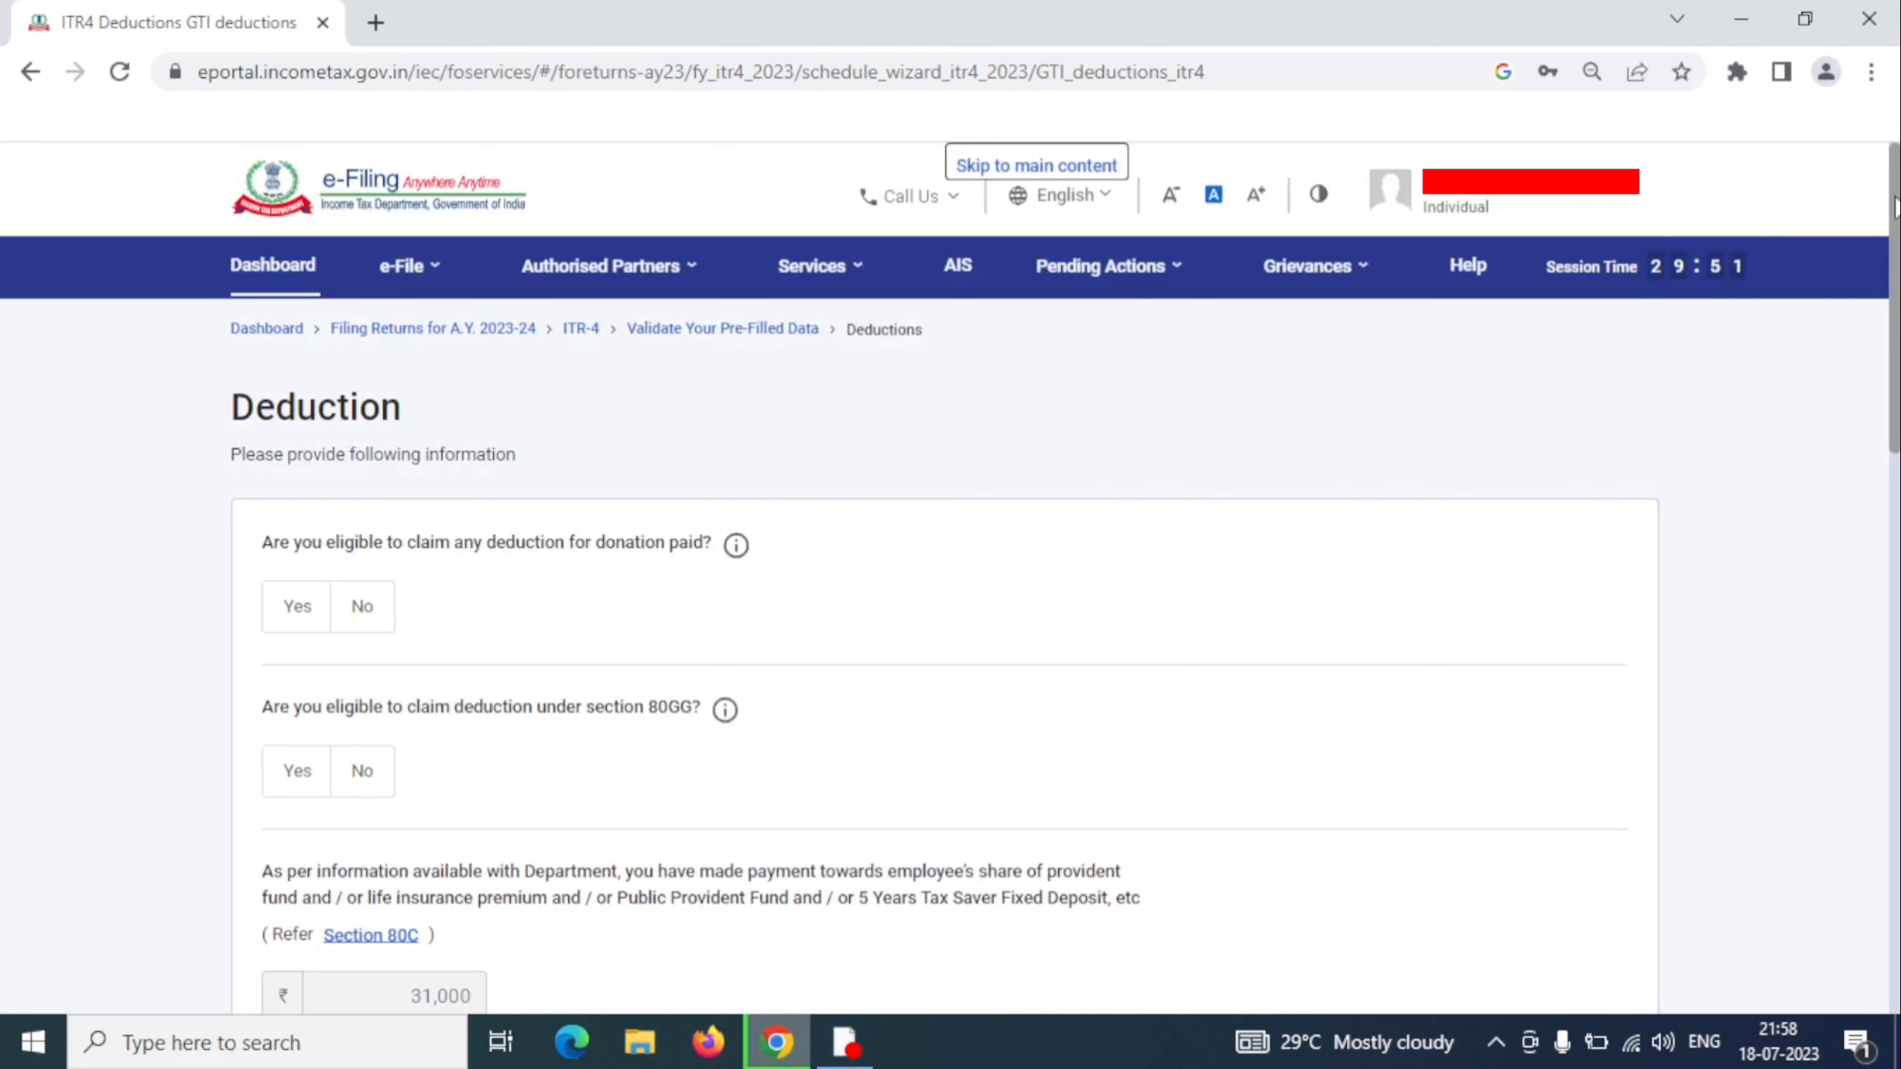
drag(1896, 206, 1897, 240)
scroll(950, 622, down, 2)
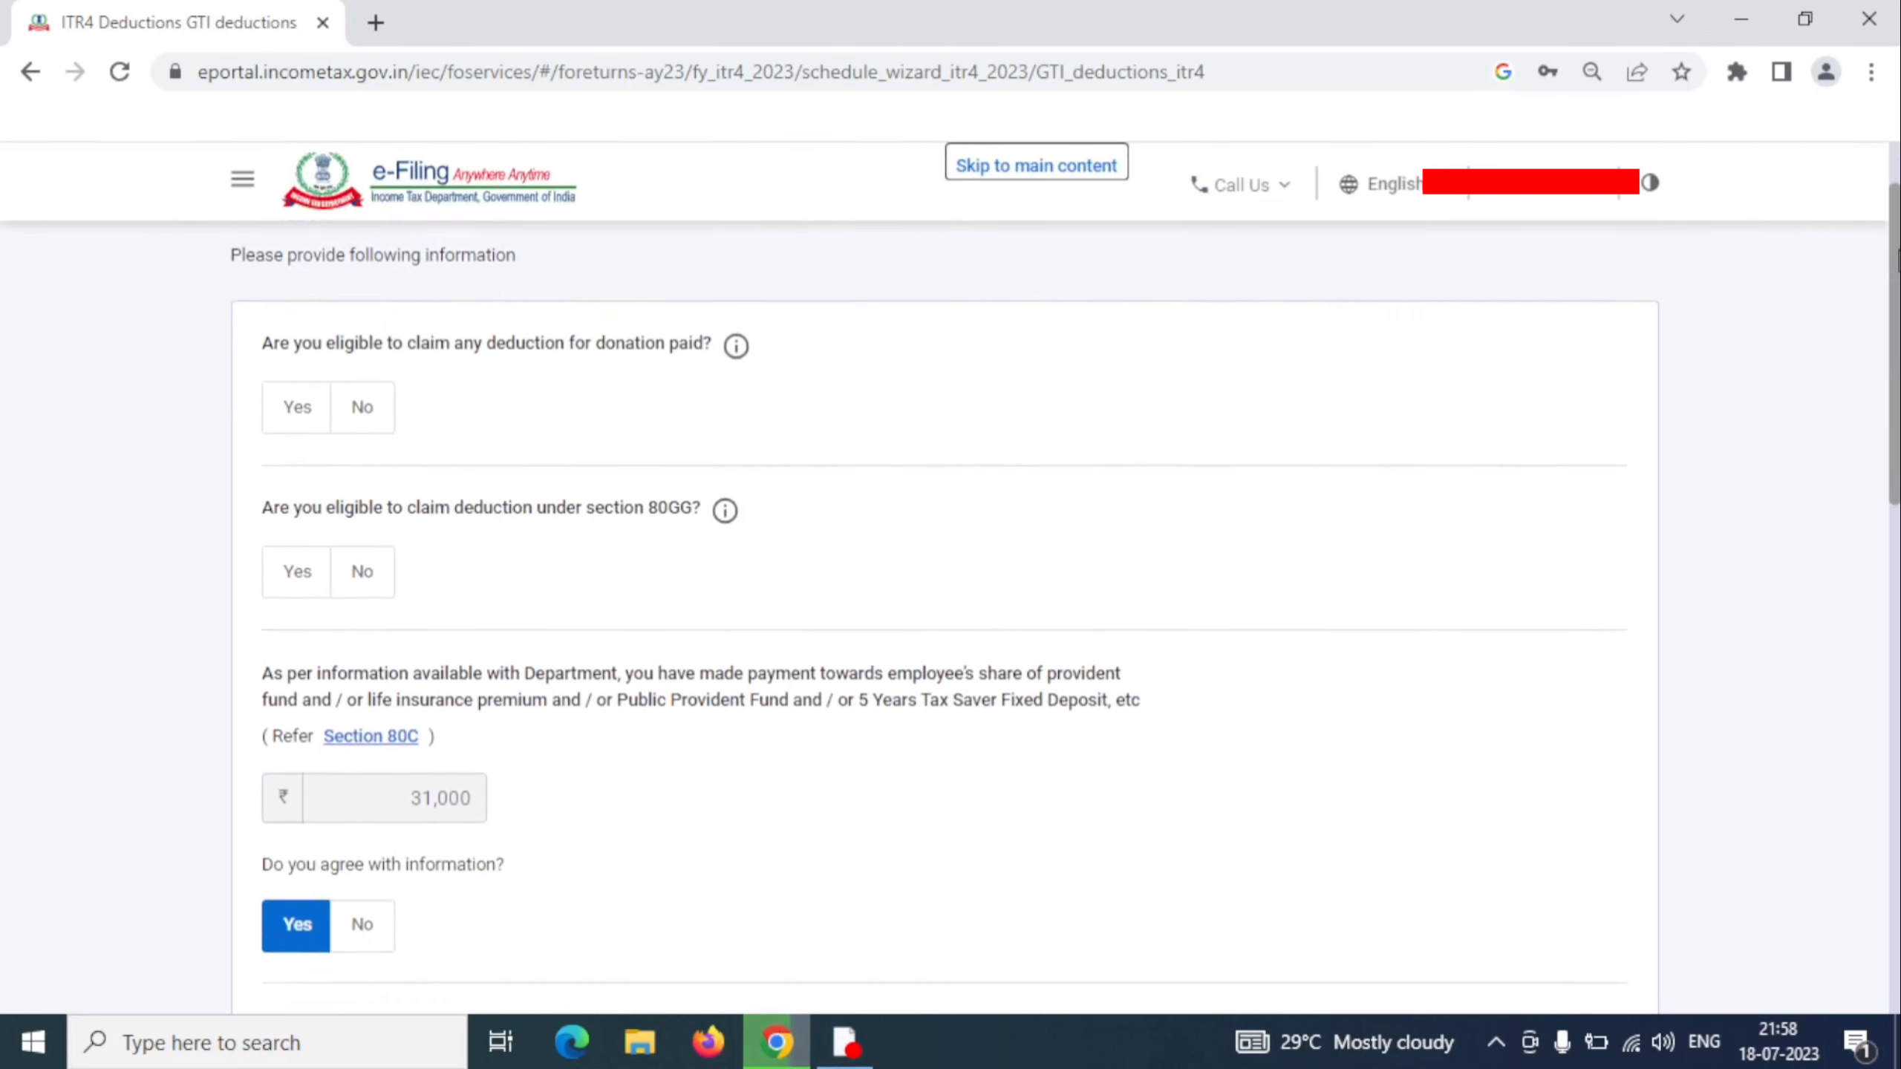
drag(1897, 292, 1890, 370)
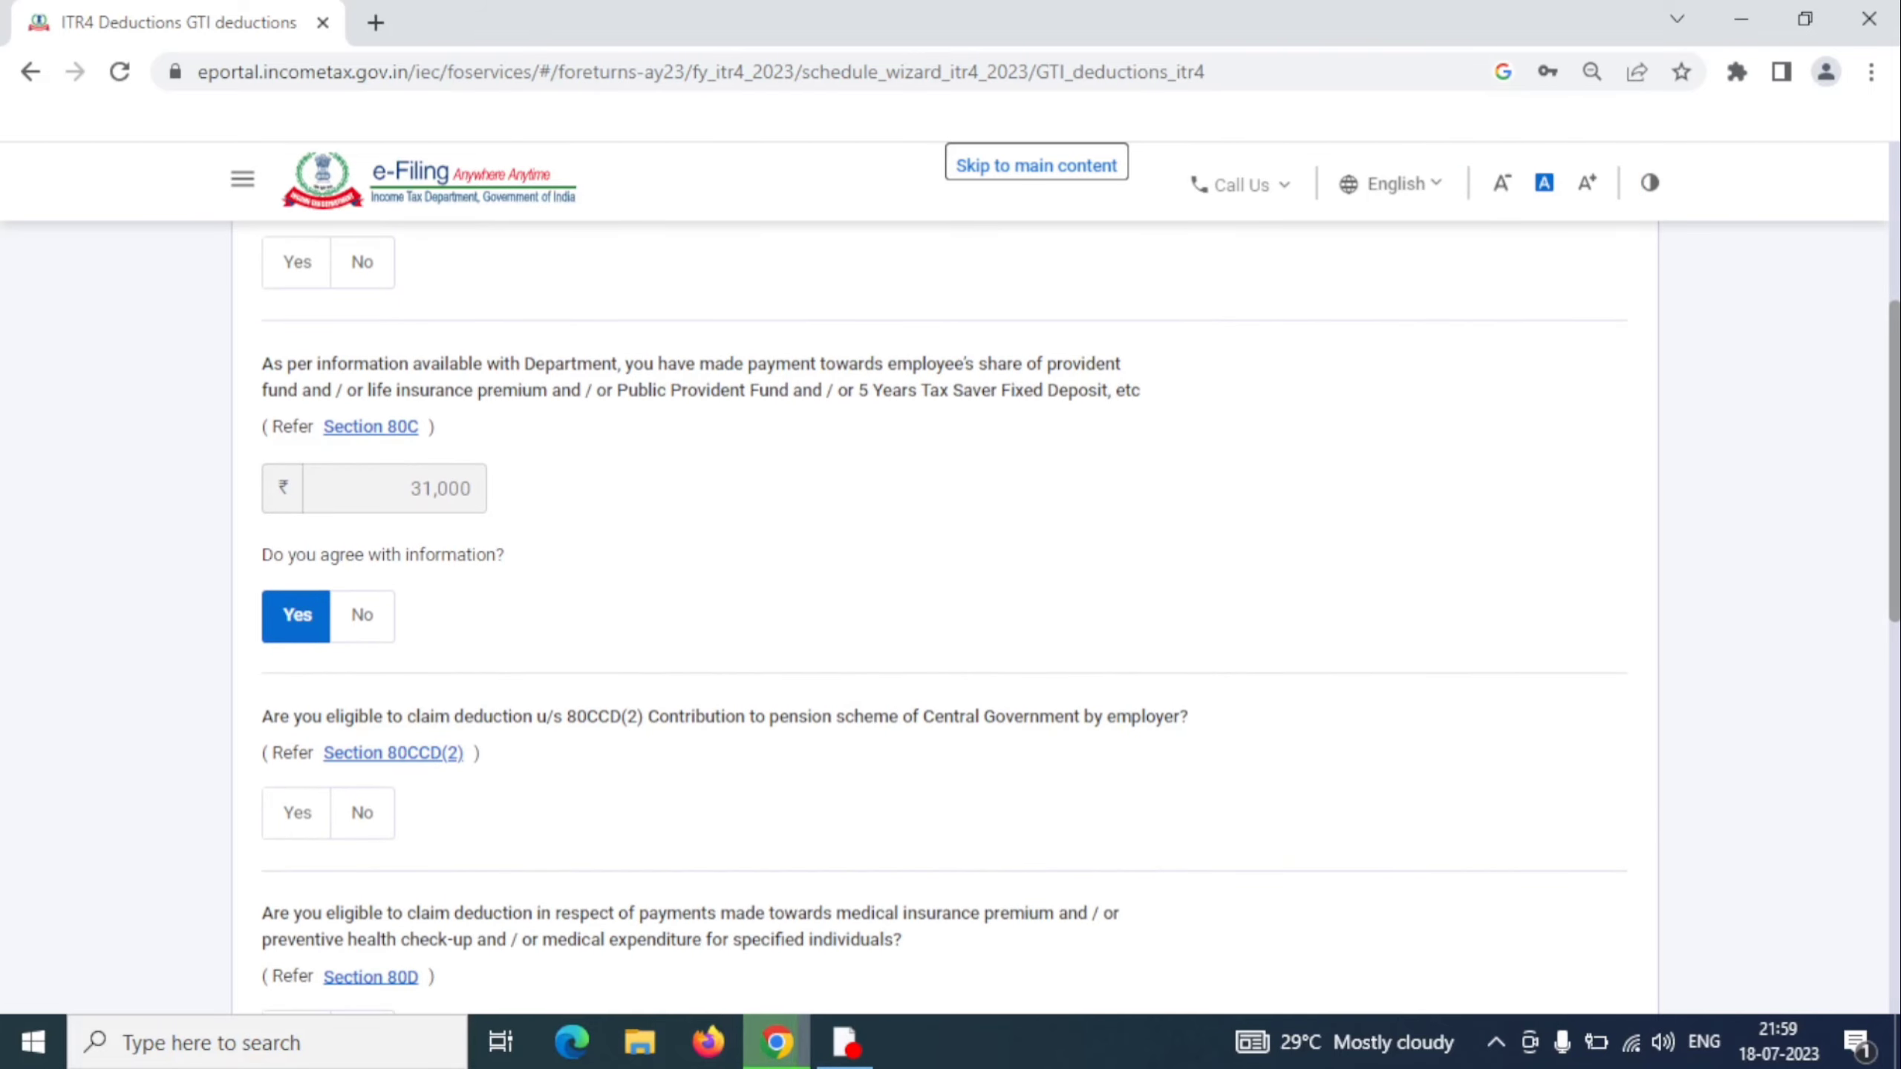
drag(1899, 356, 1898, 686)
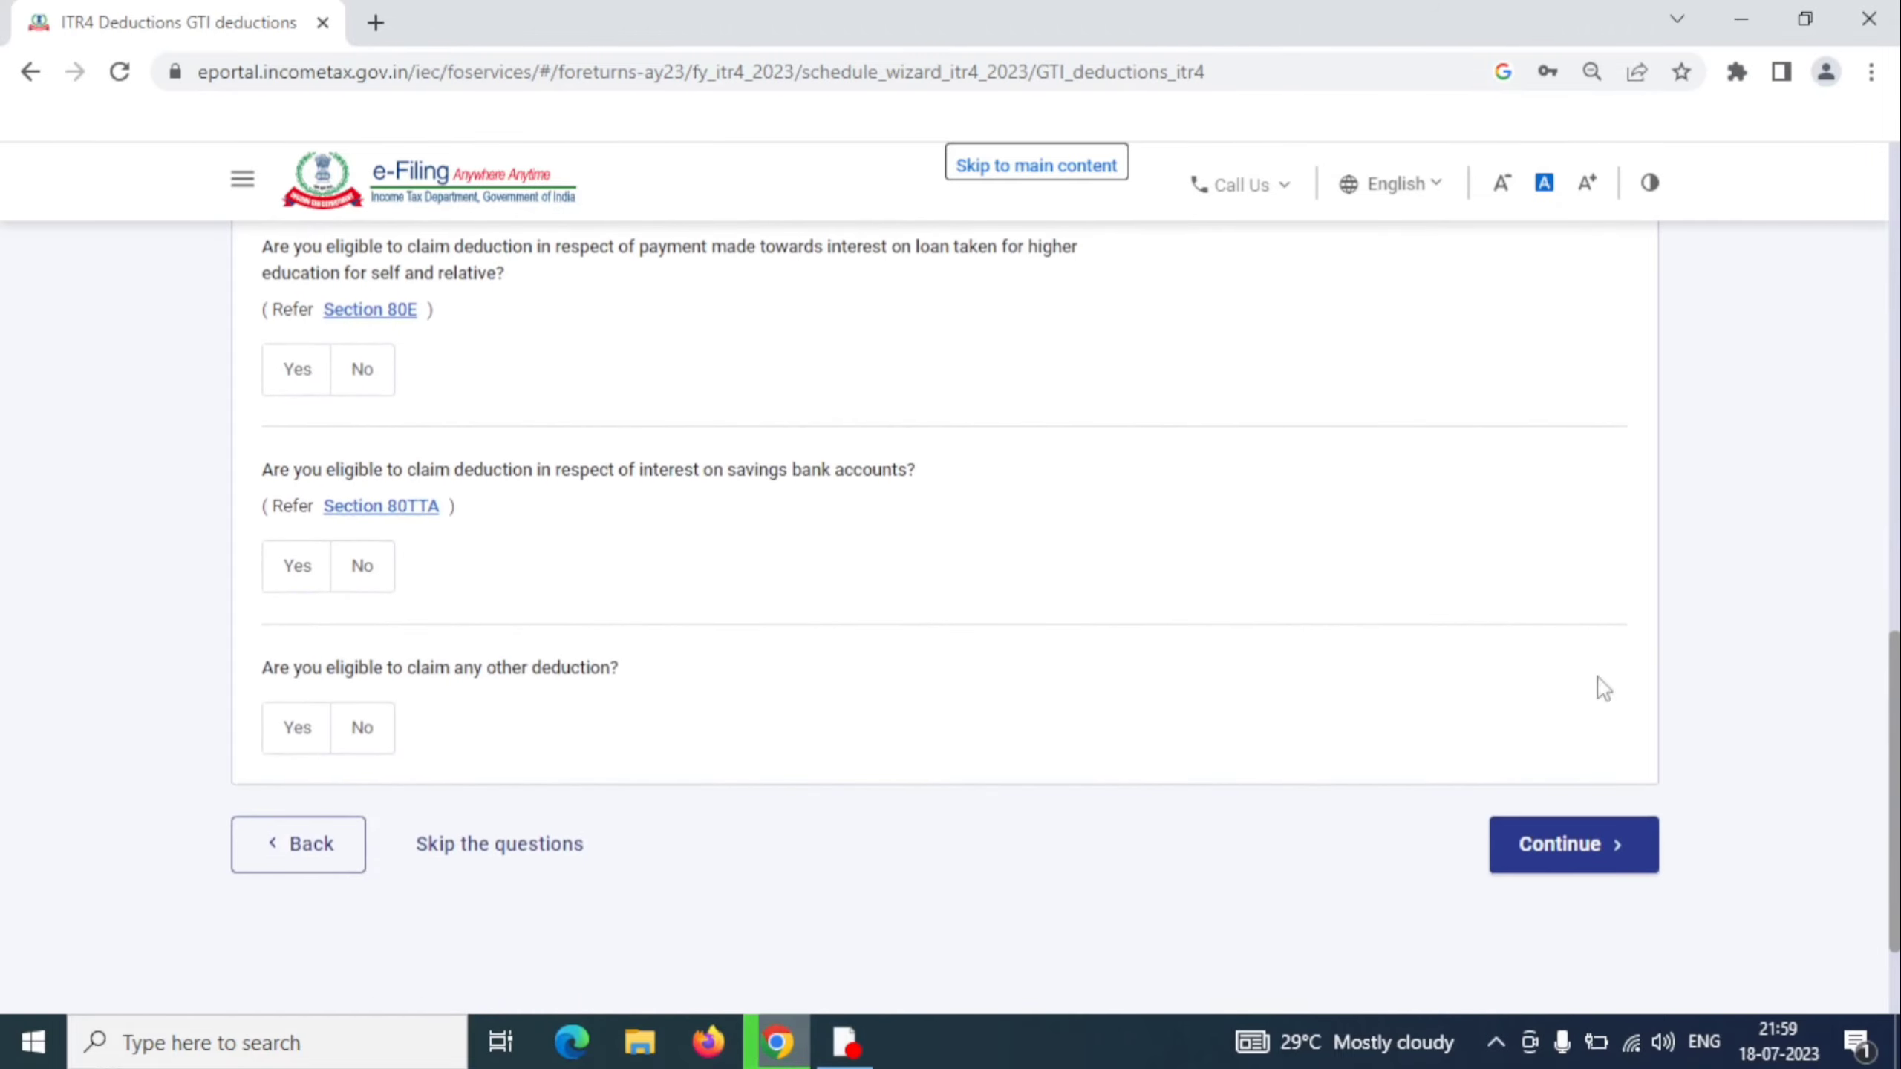
drag(638, 479, 877, 491)
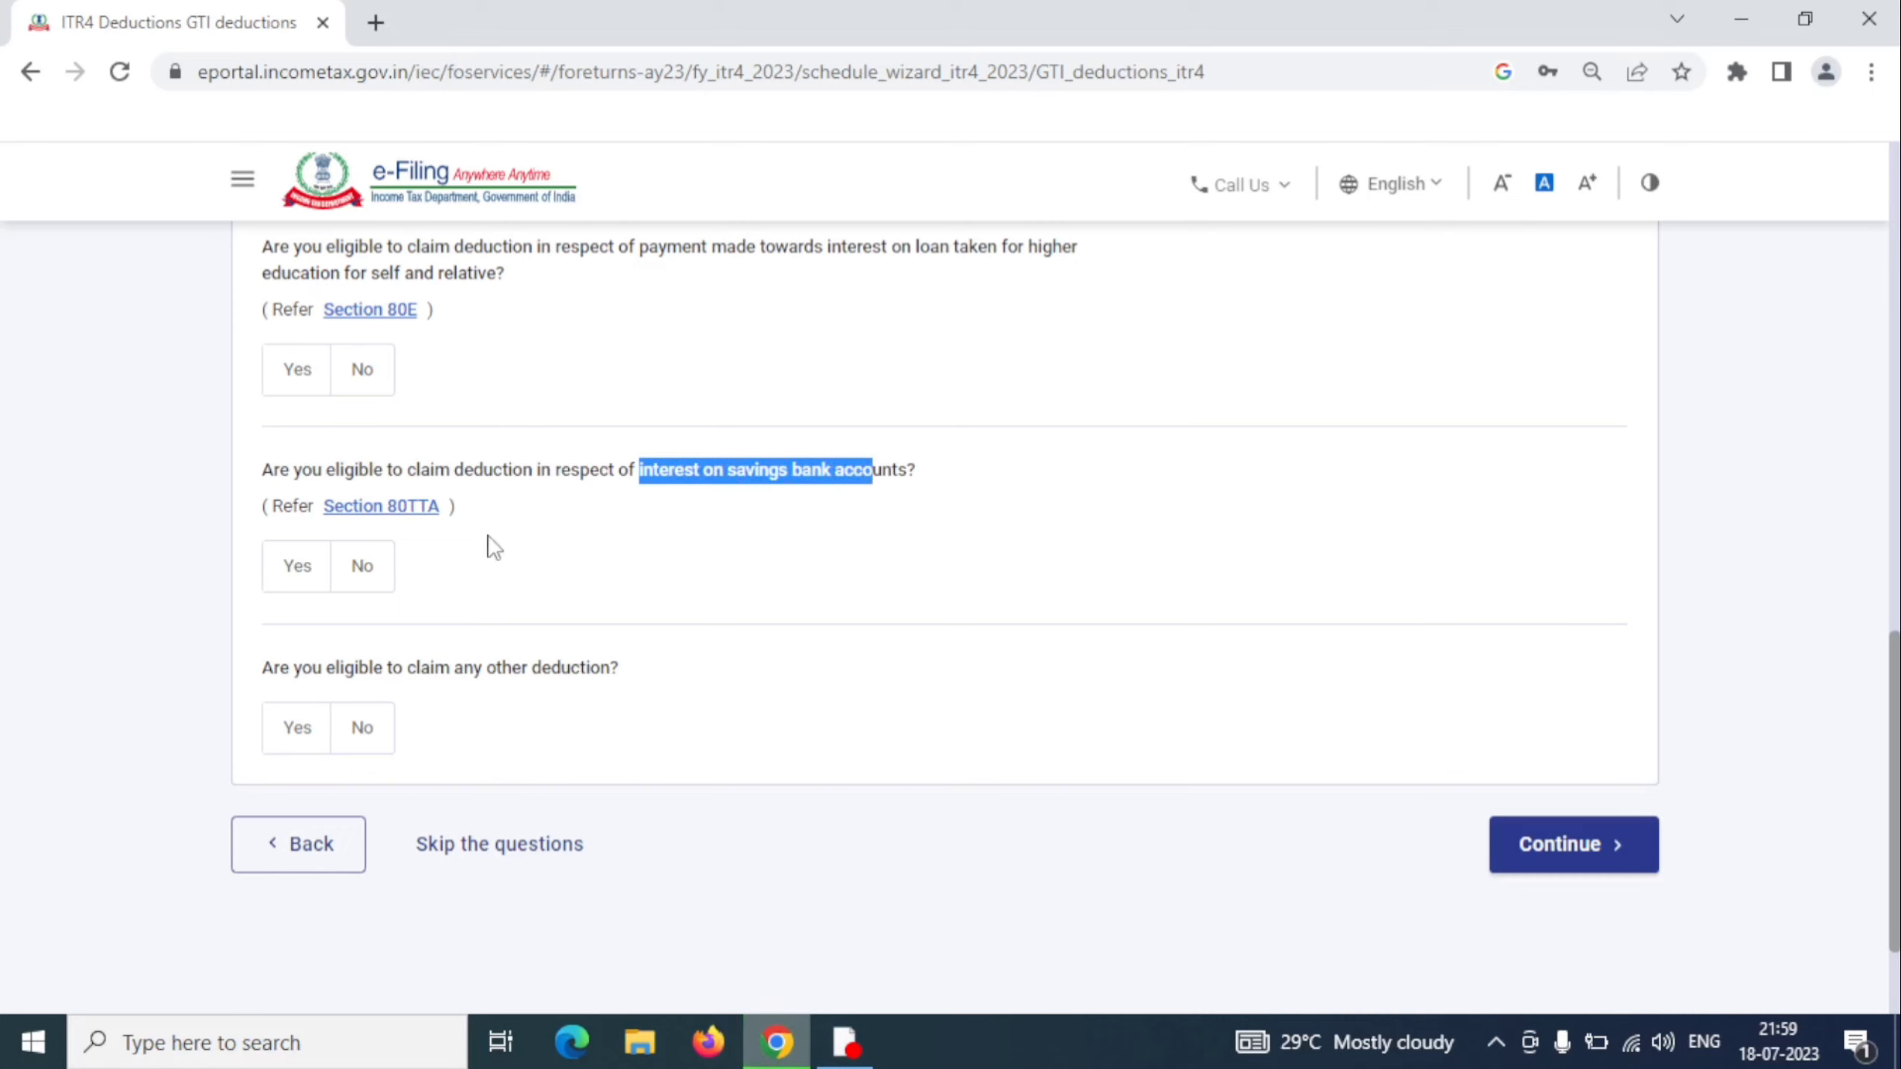
click(1571, 878)
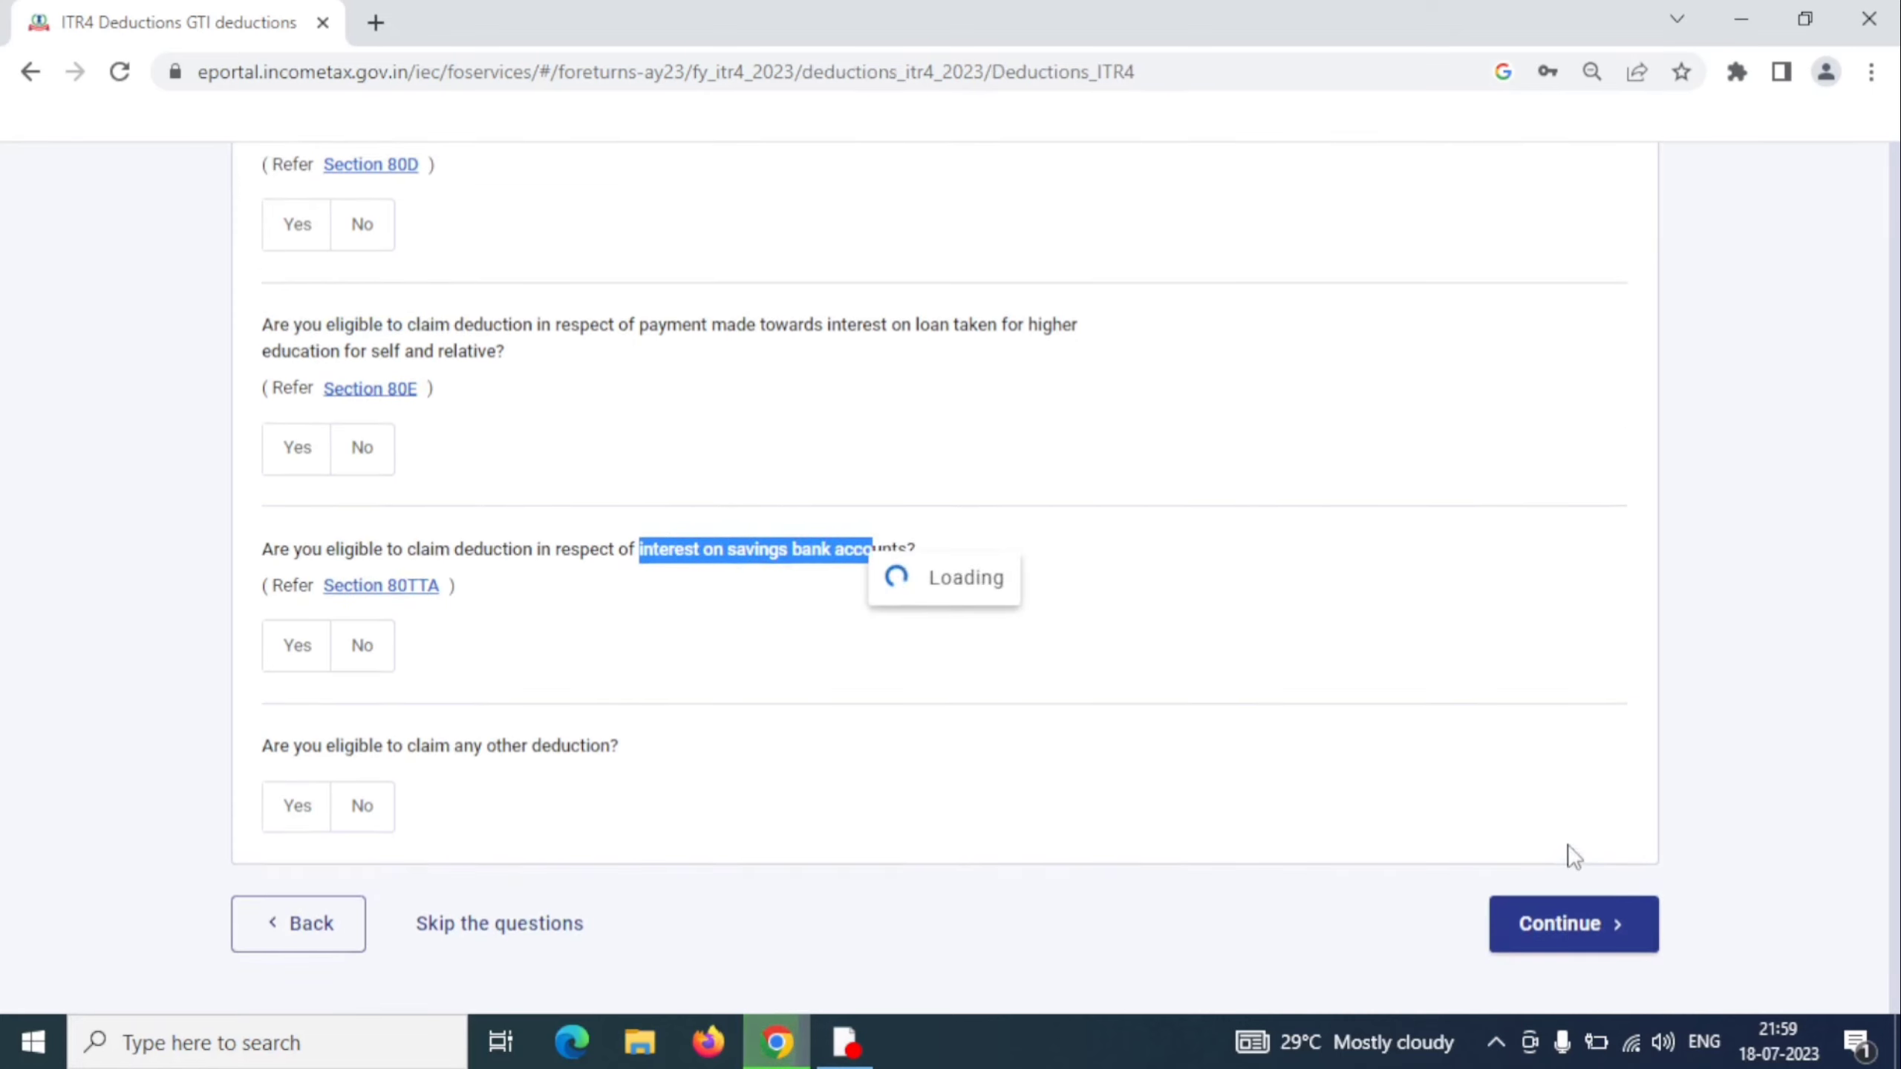
Step: Delete the section 80D health insurance deduction from the deductions list
scroll(945, 622, up, 1)
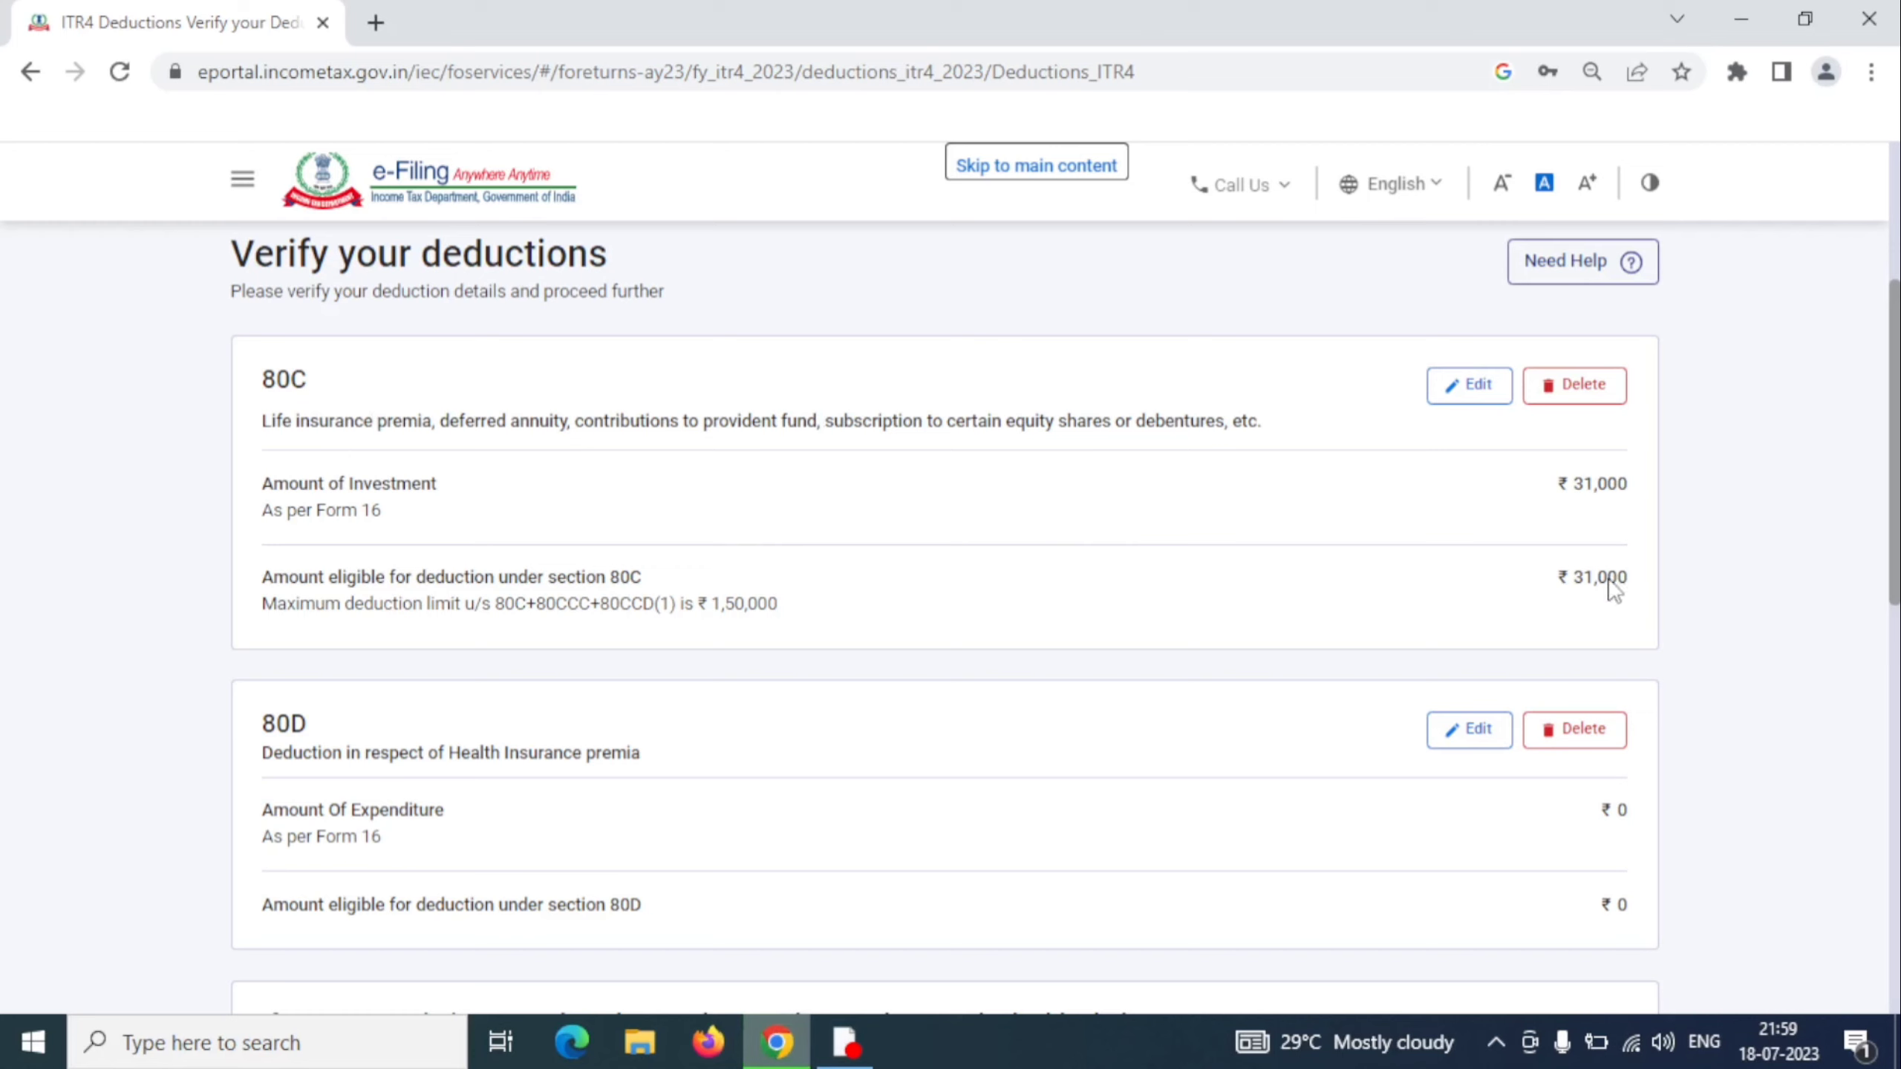
click(874, 605)
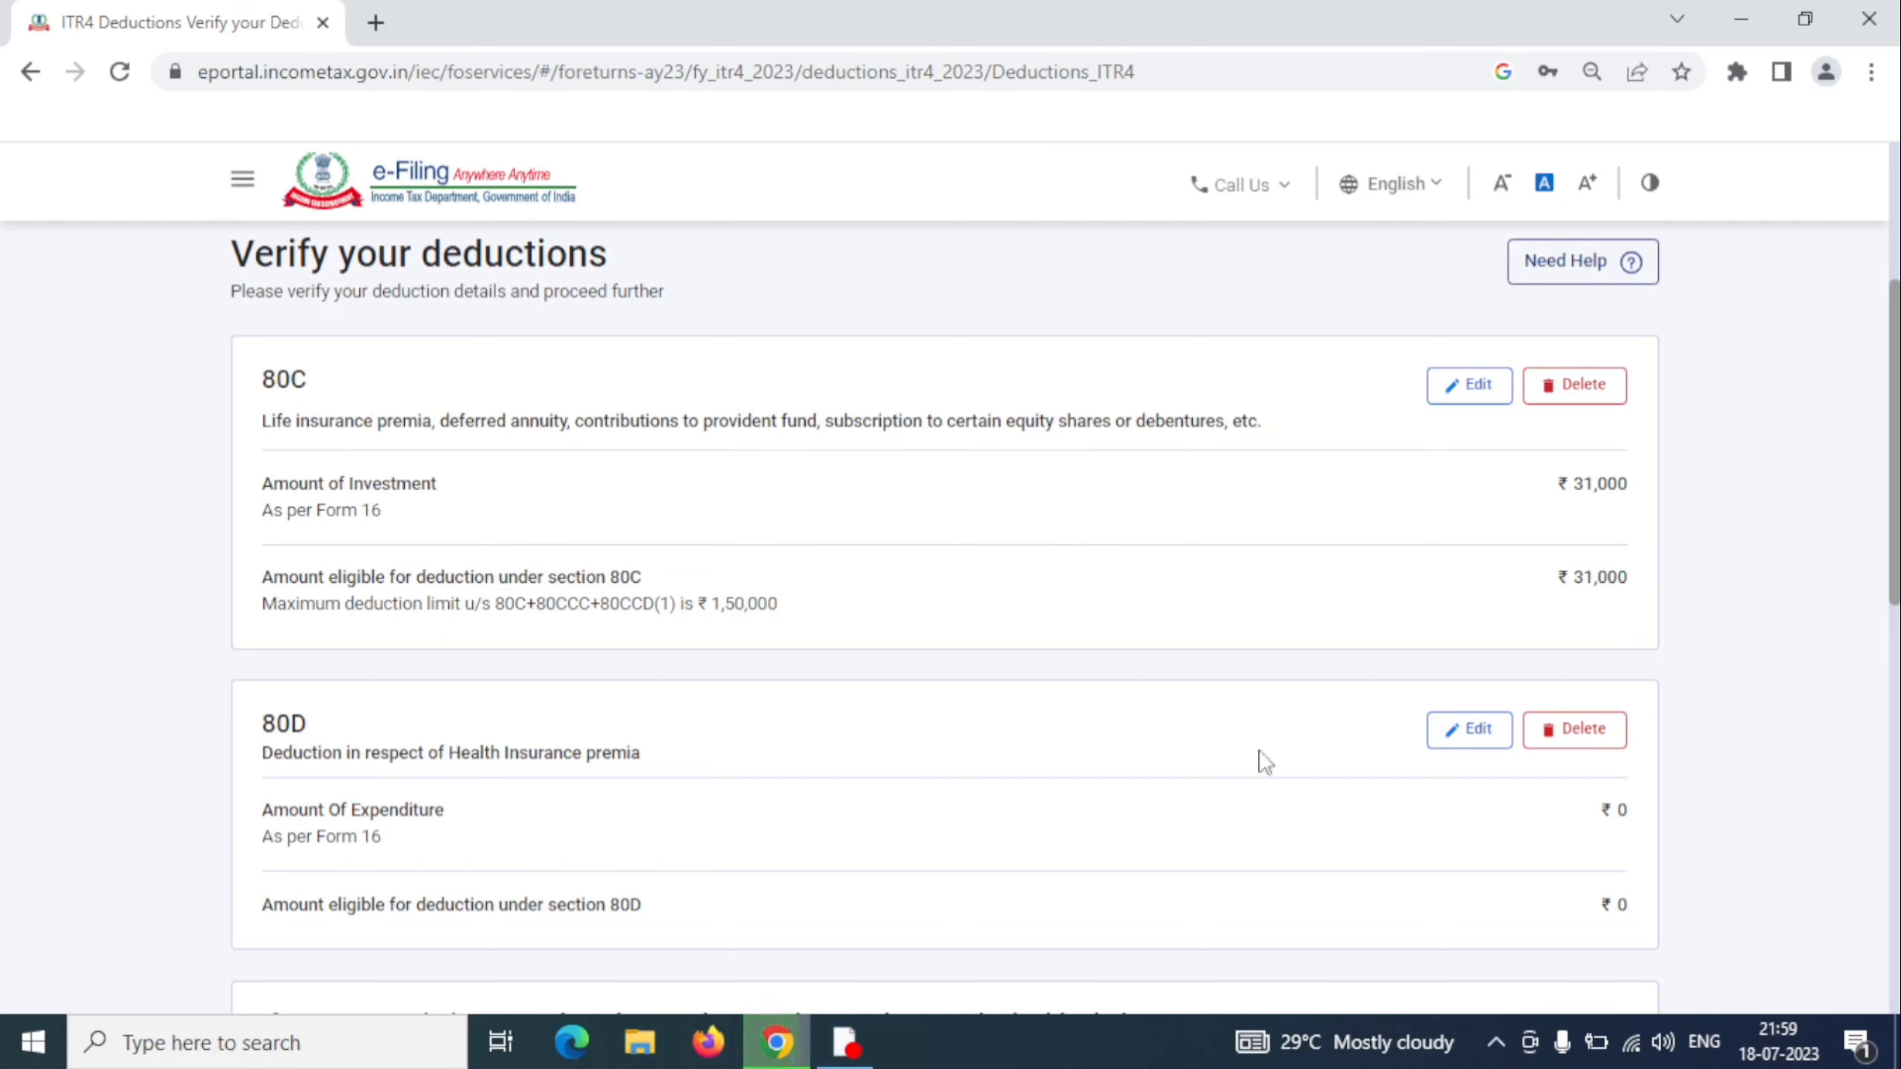
click(1593, 741)
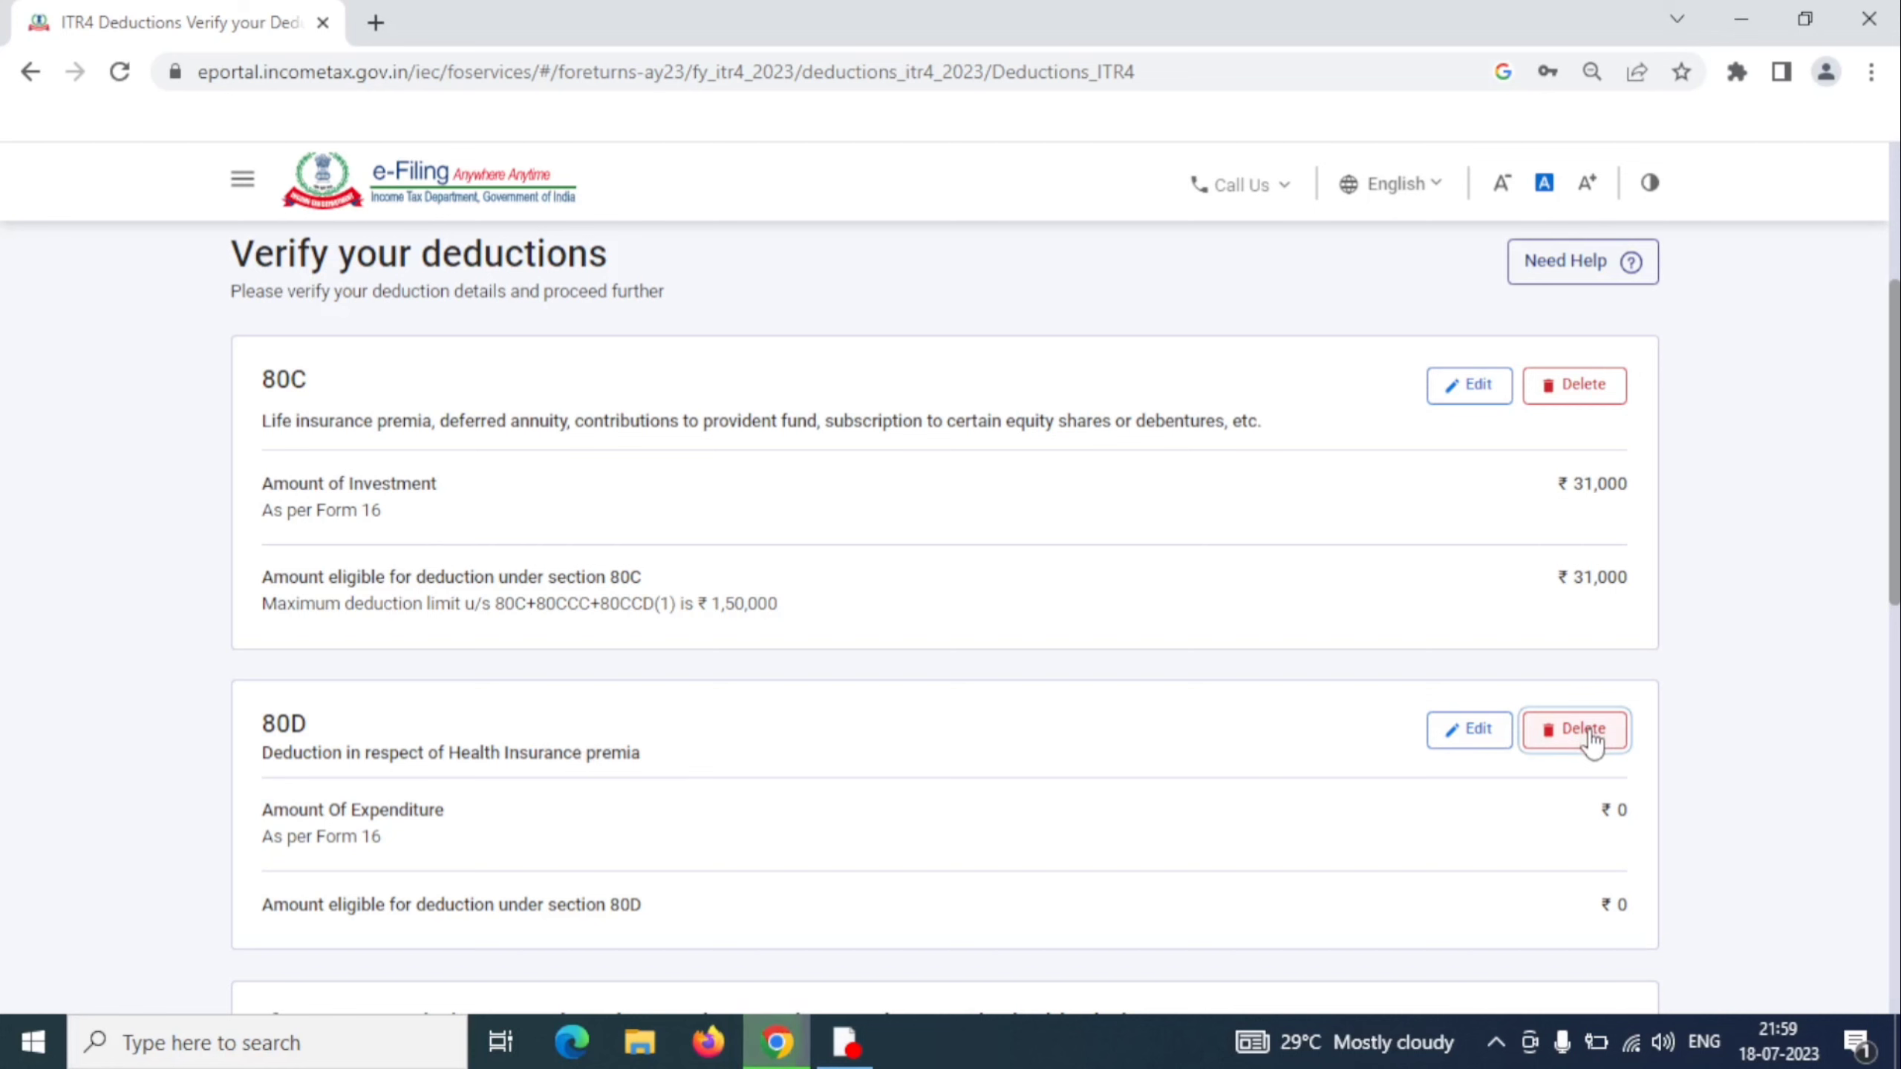
click(1593, 741)
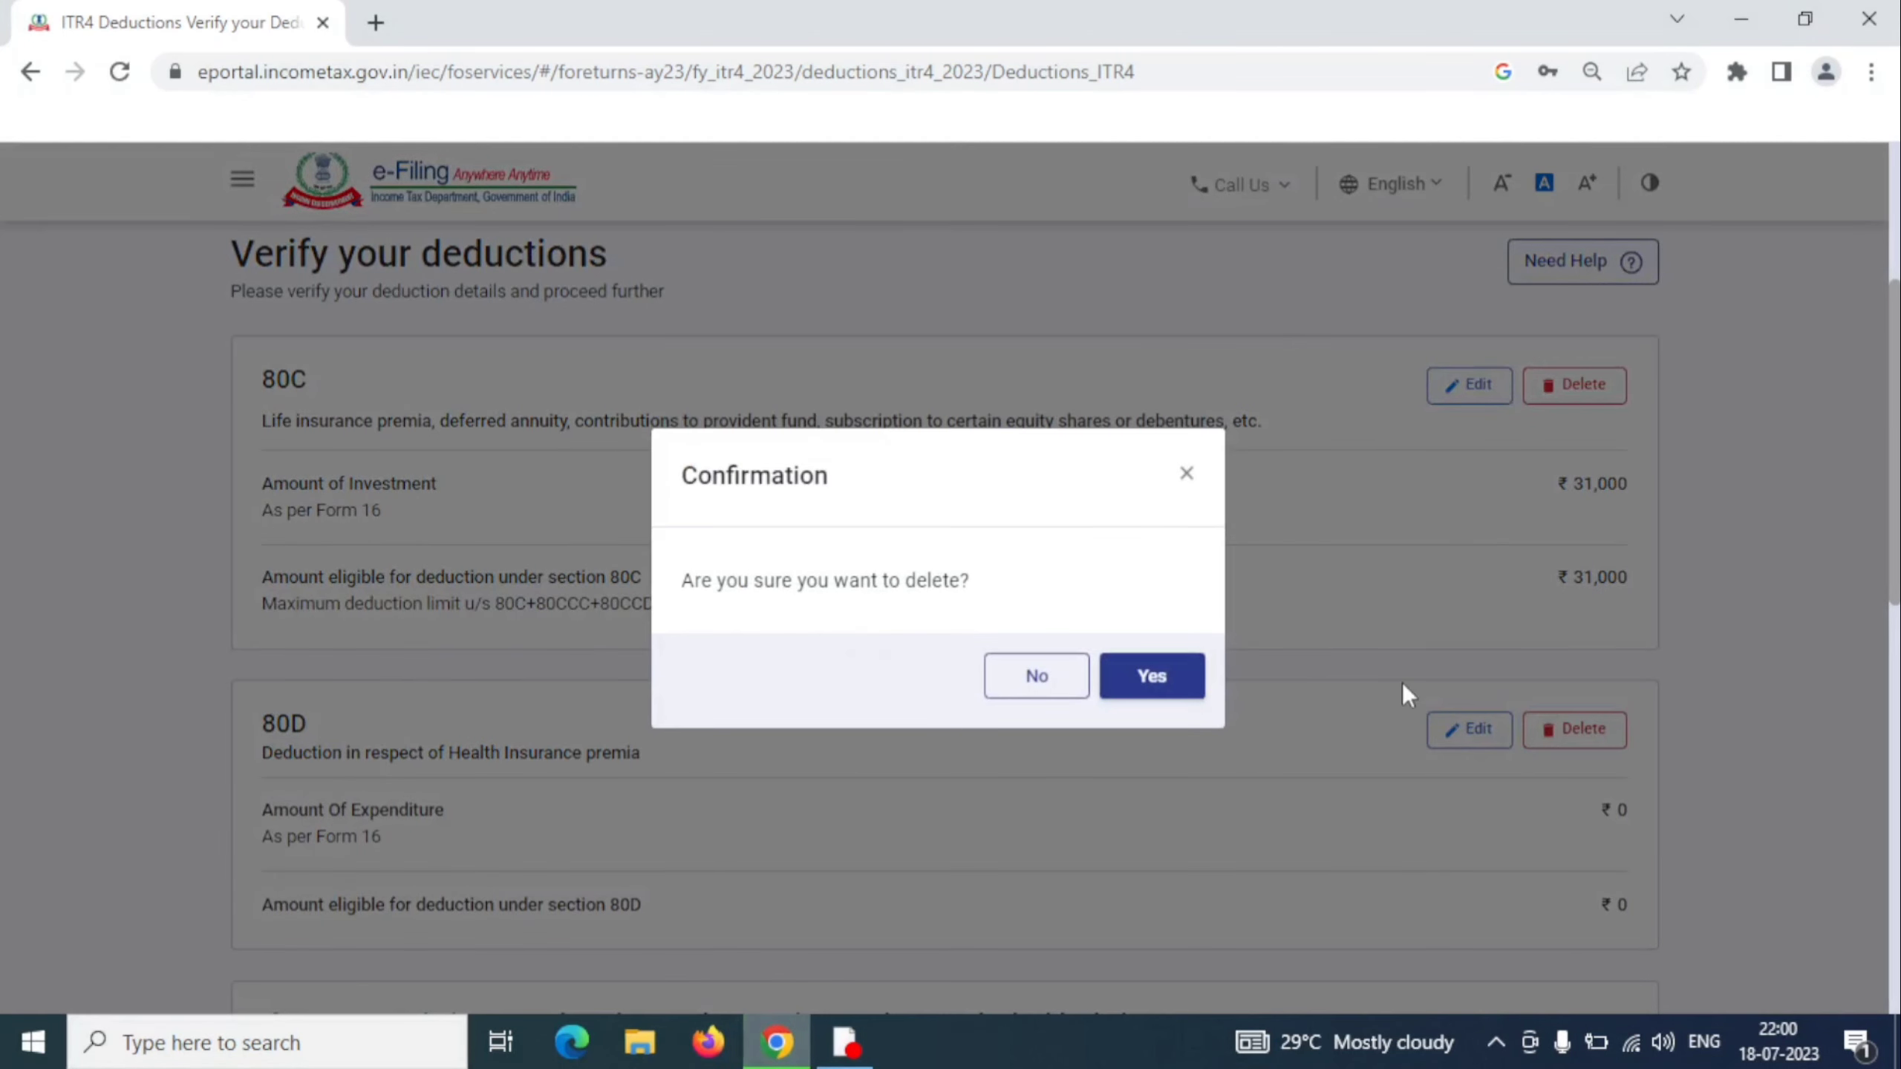
click(1161, 682)
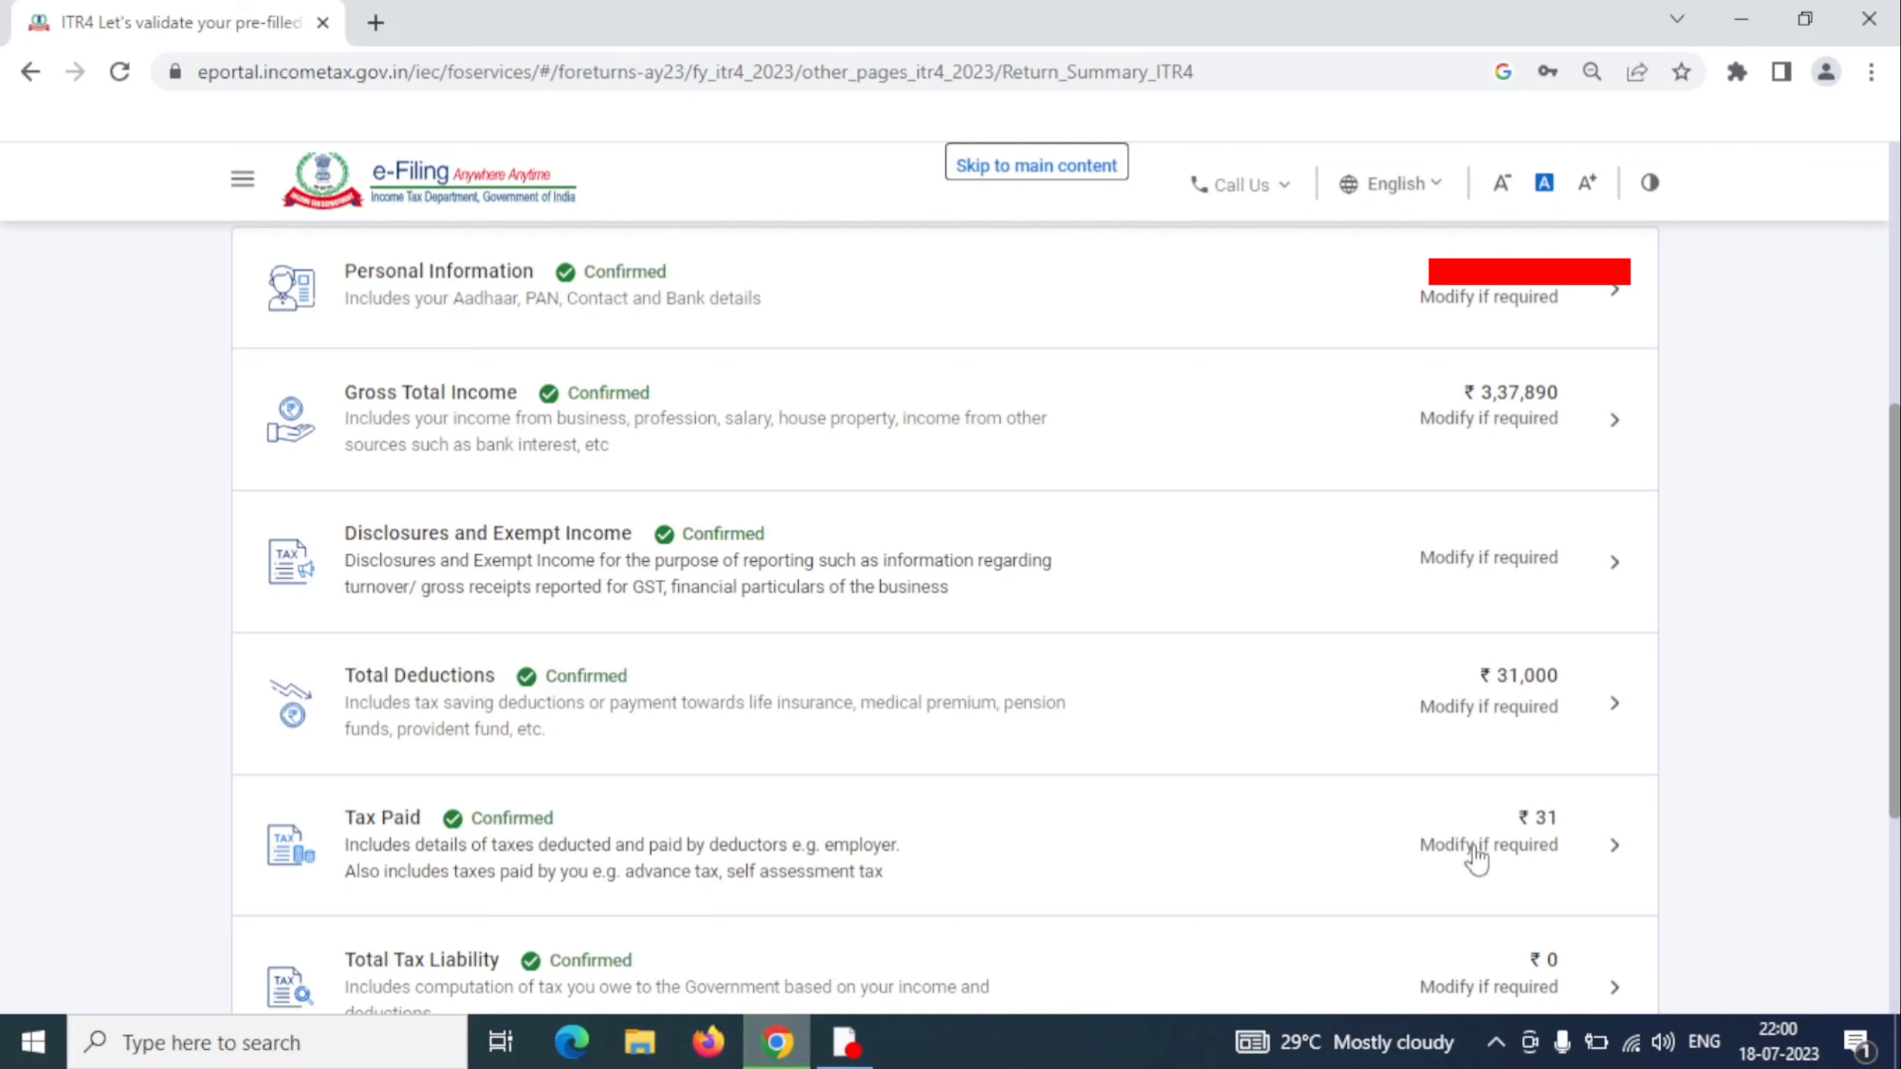
Step: Open the Tax Paid schedule and show the TDS 2(i) details for income other than salary
click(1329, 884)
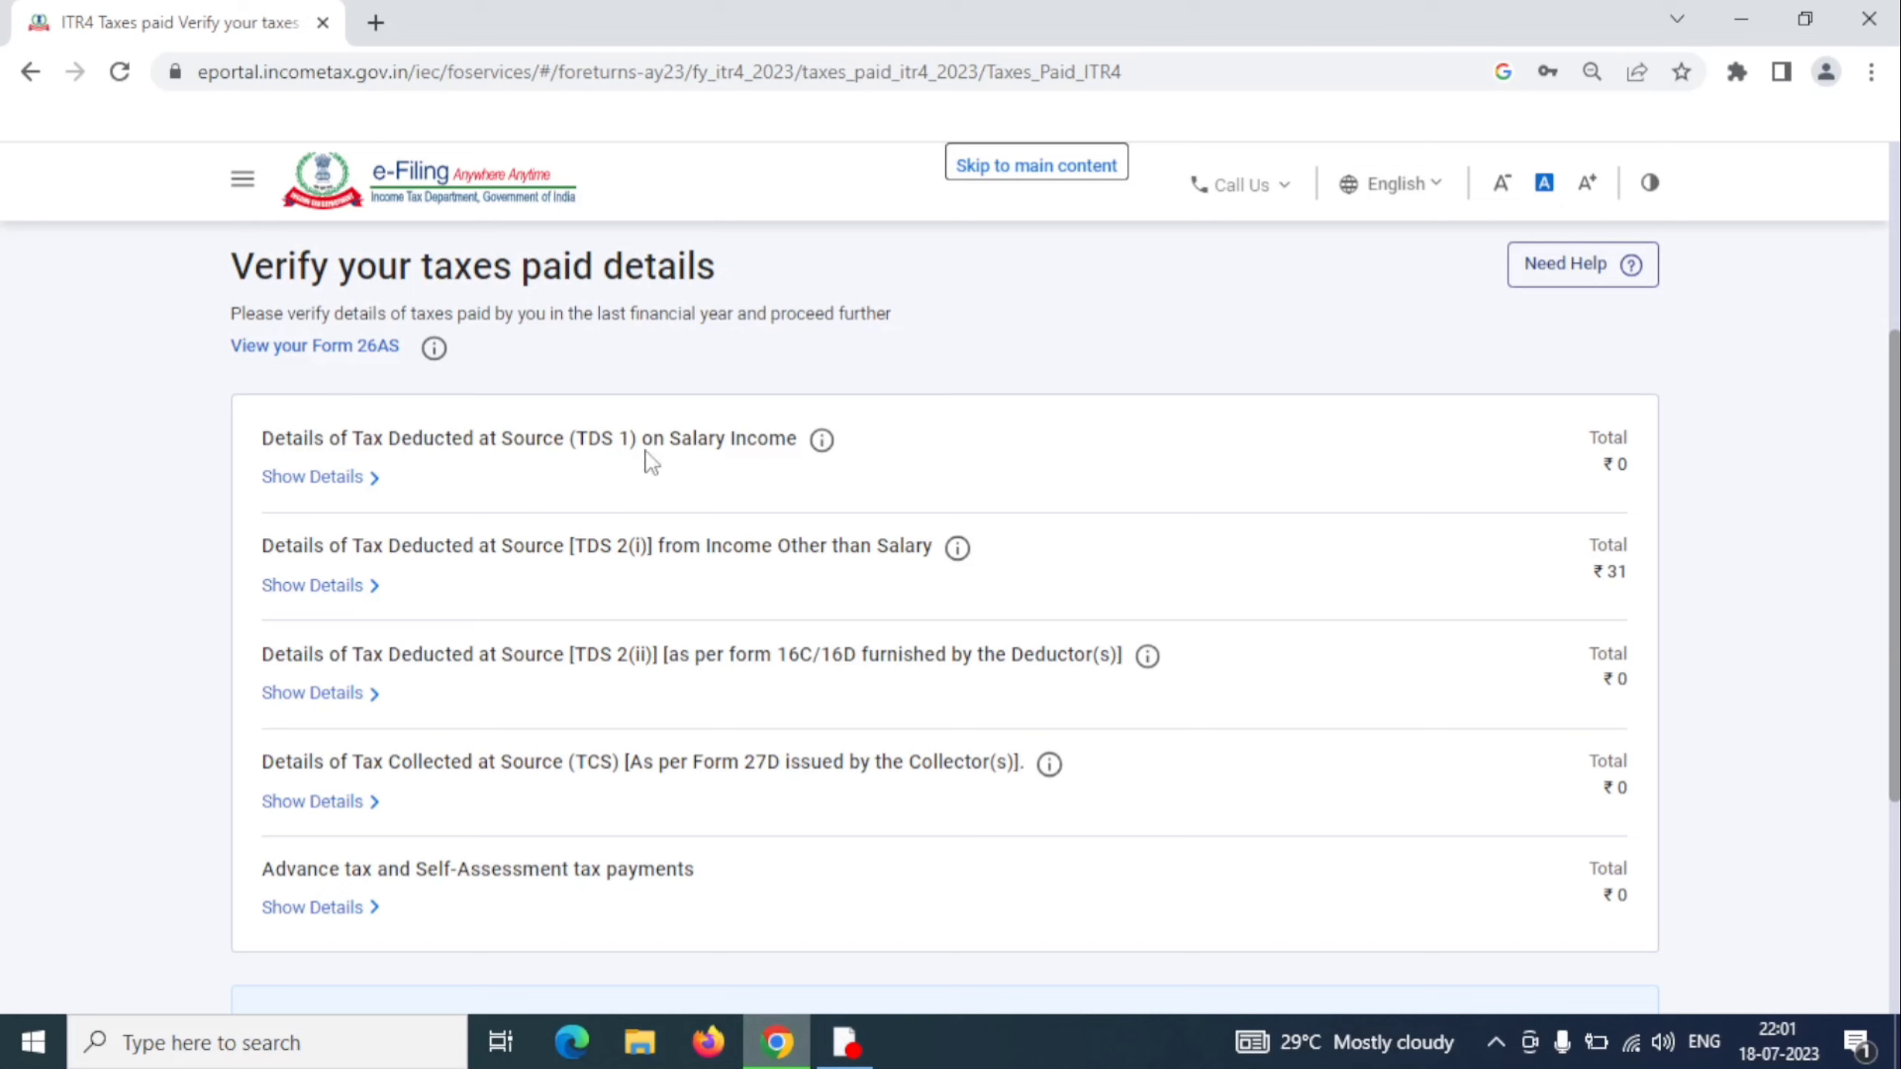
drag(642, 441, 743, 450)
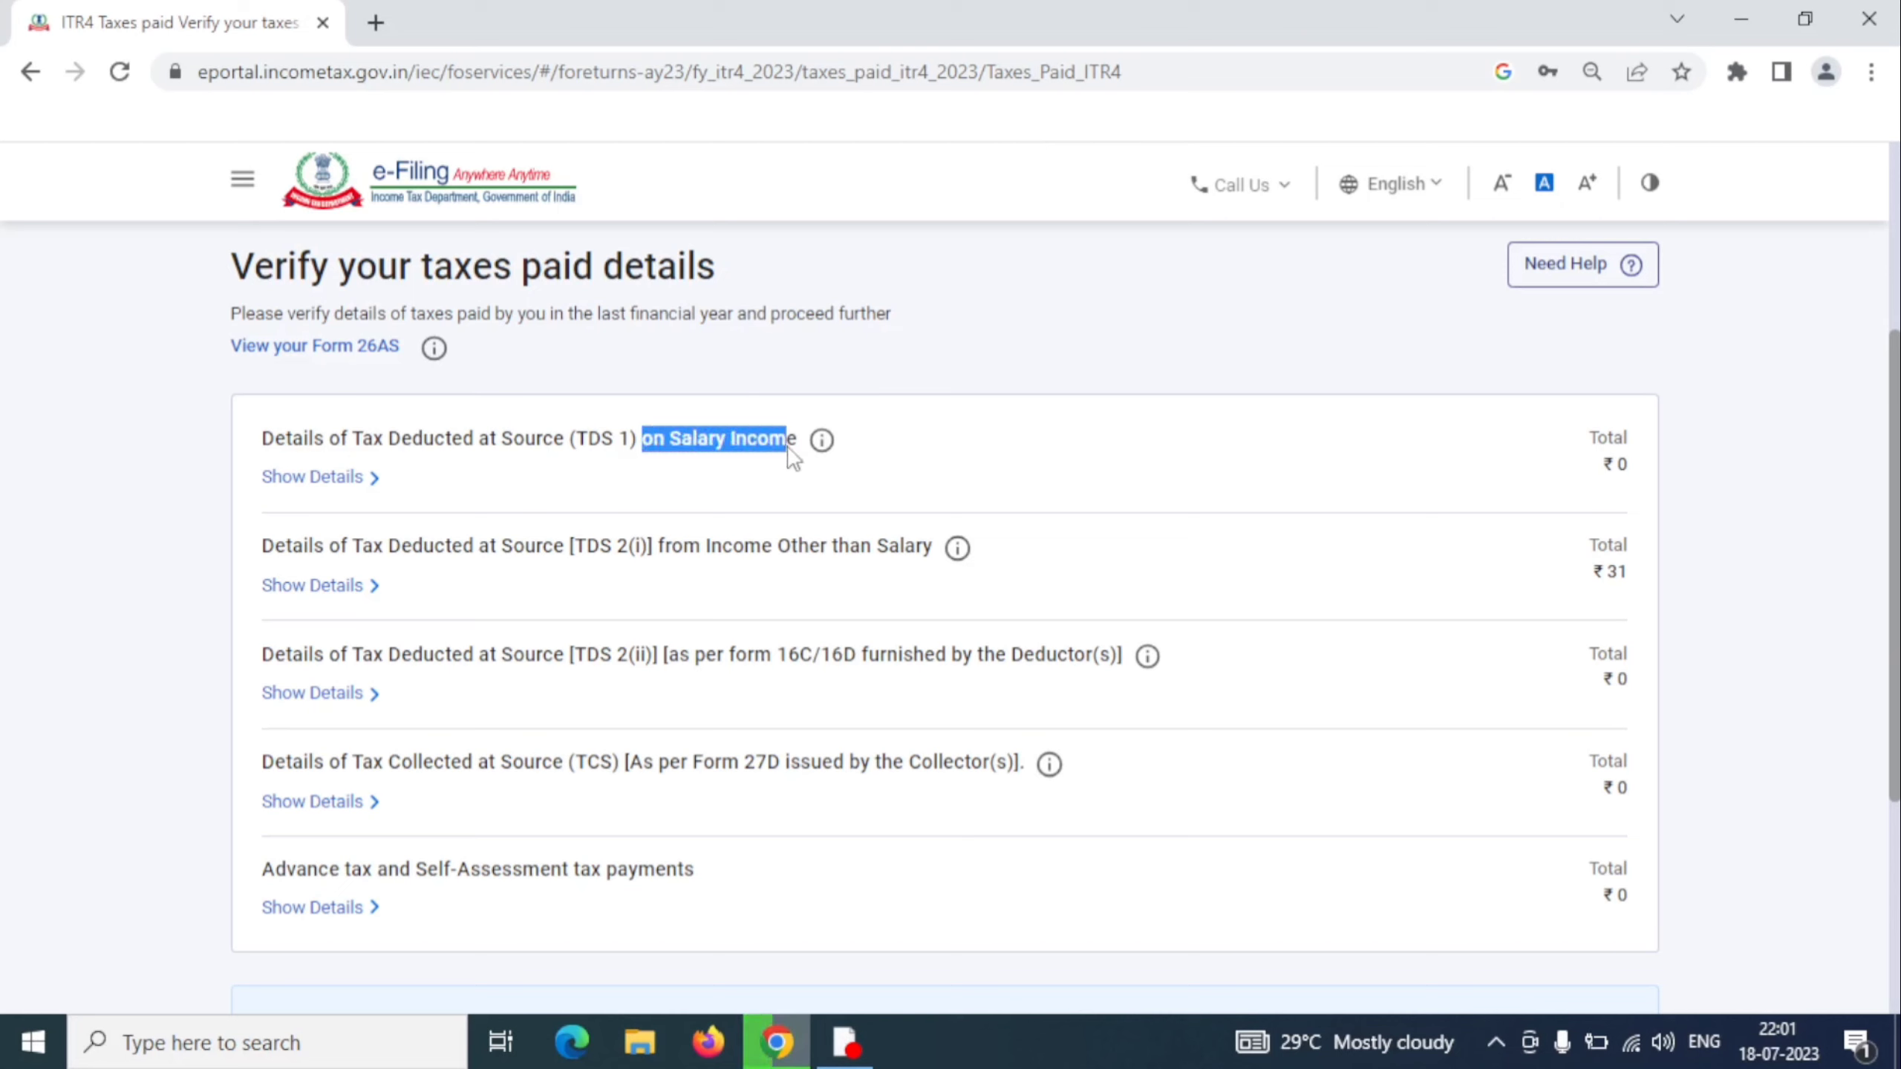
click(713, 497)
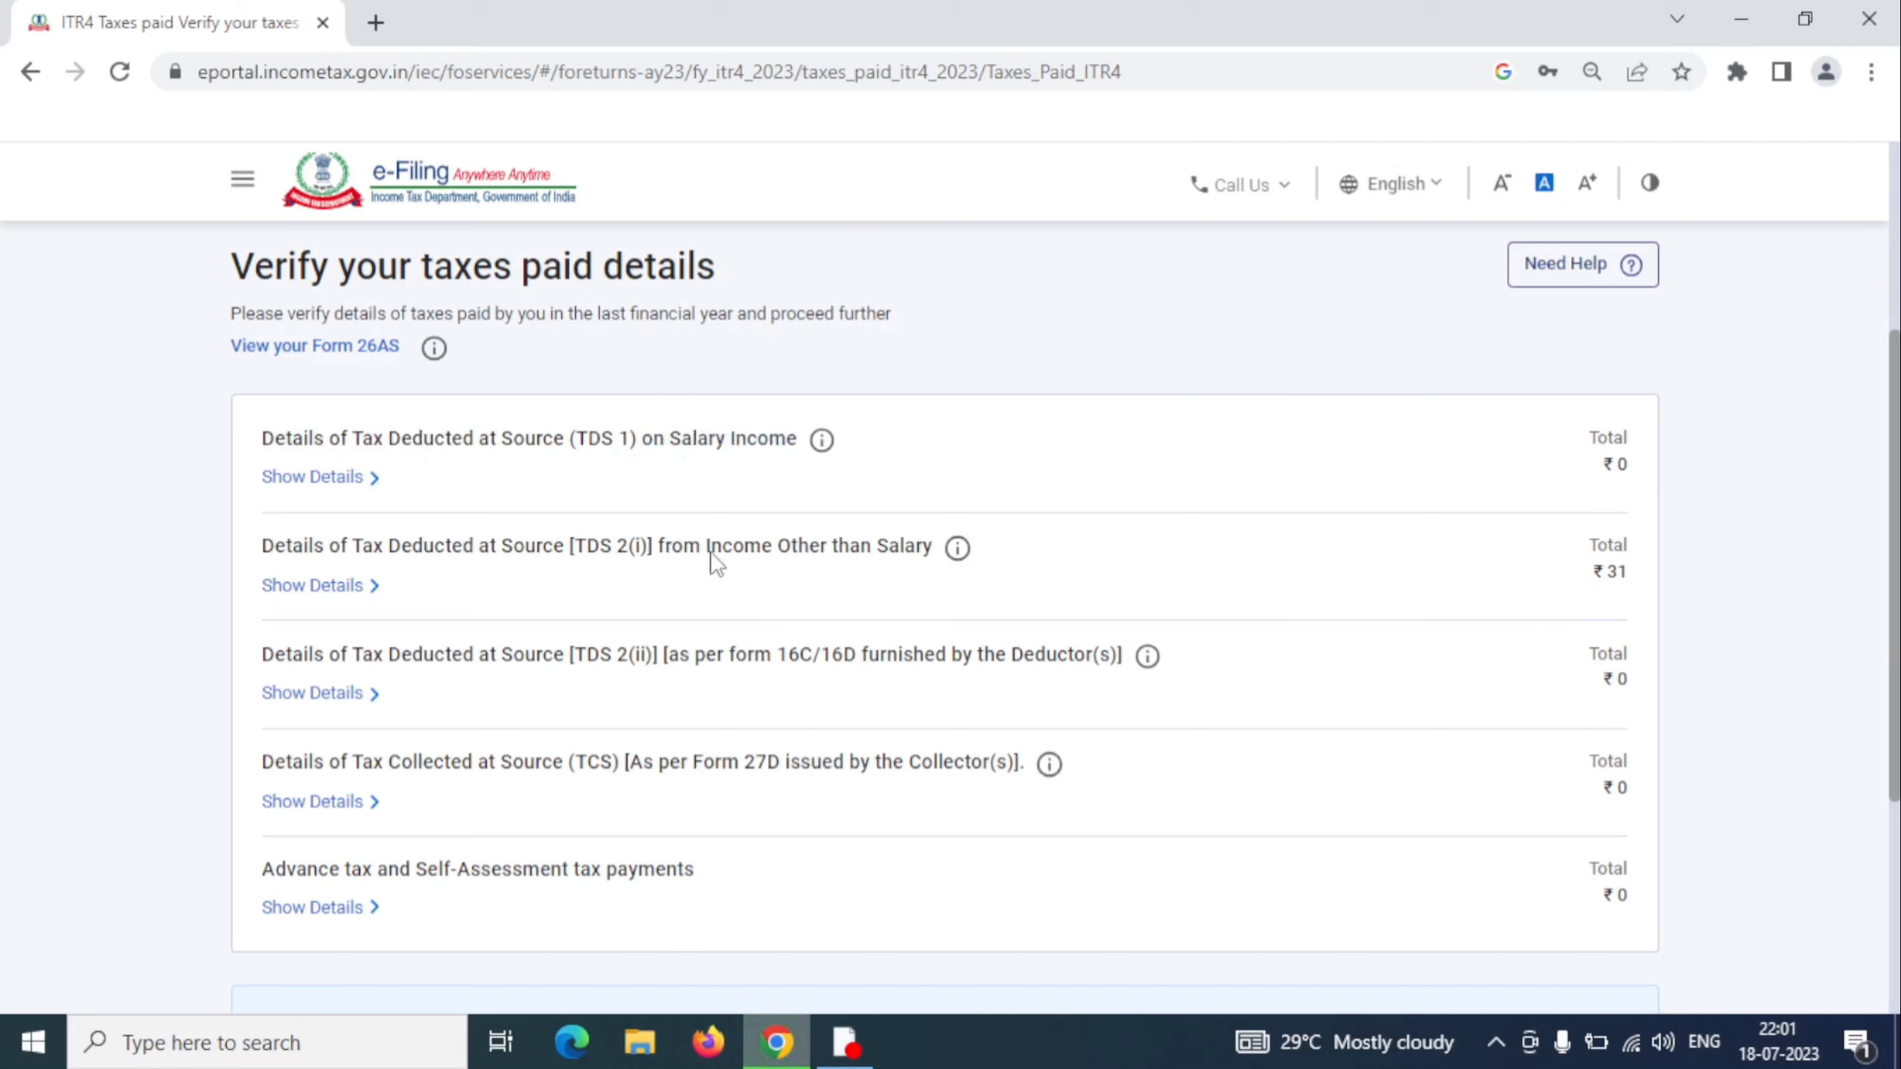
drag(707, 557, 930, 548)
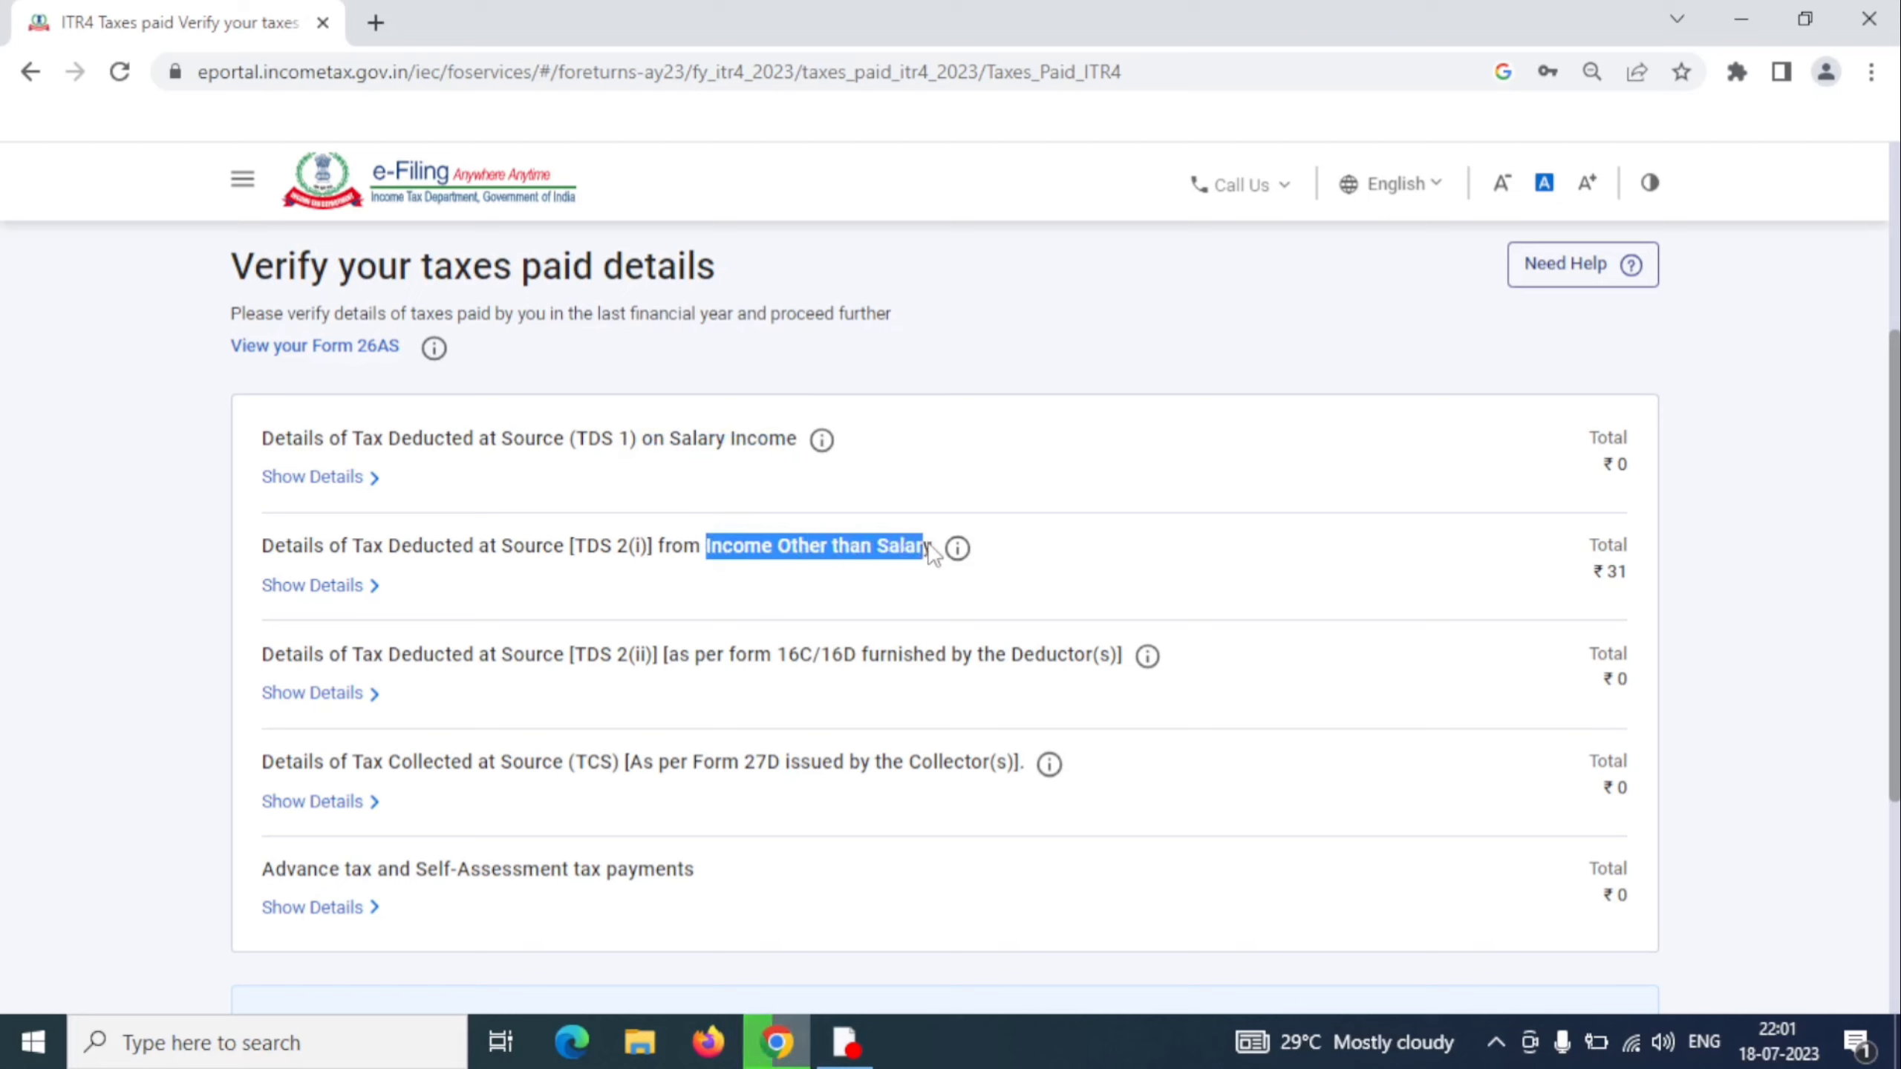
click(799, 586)
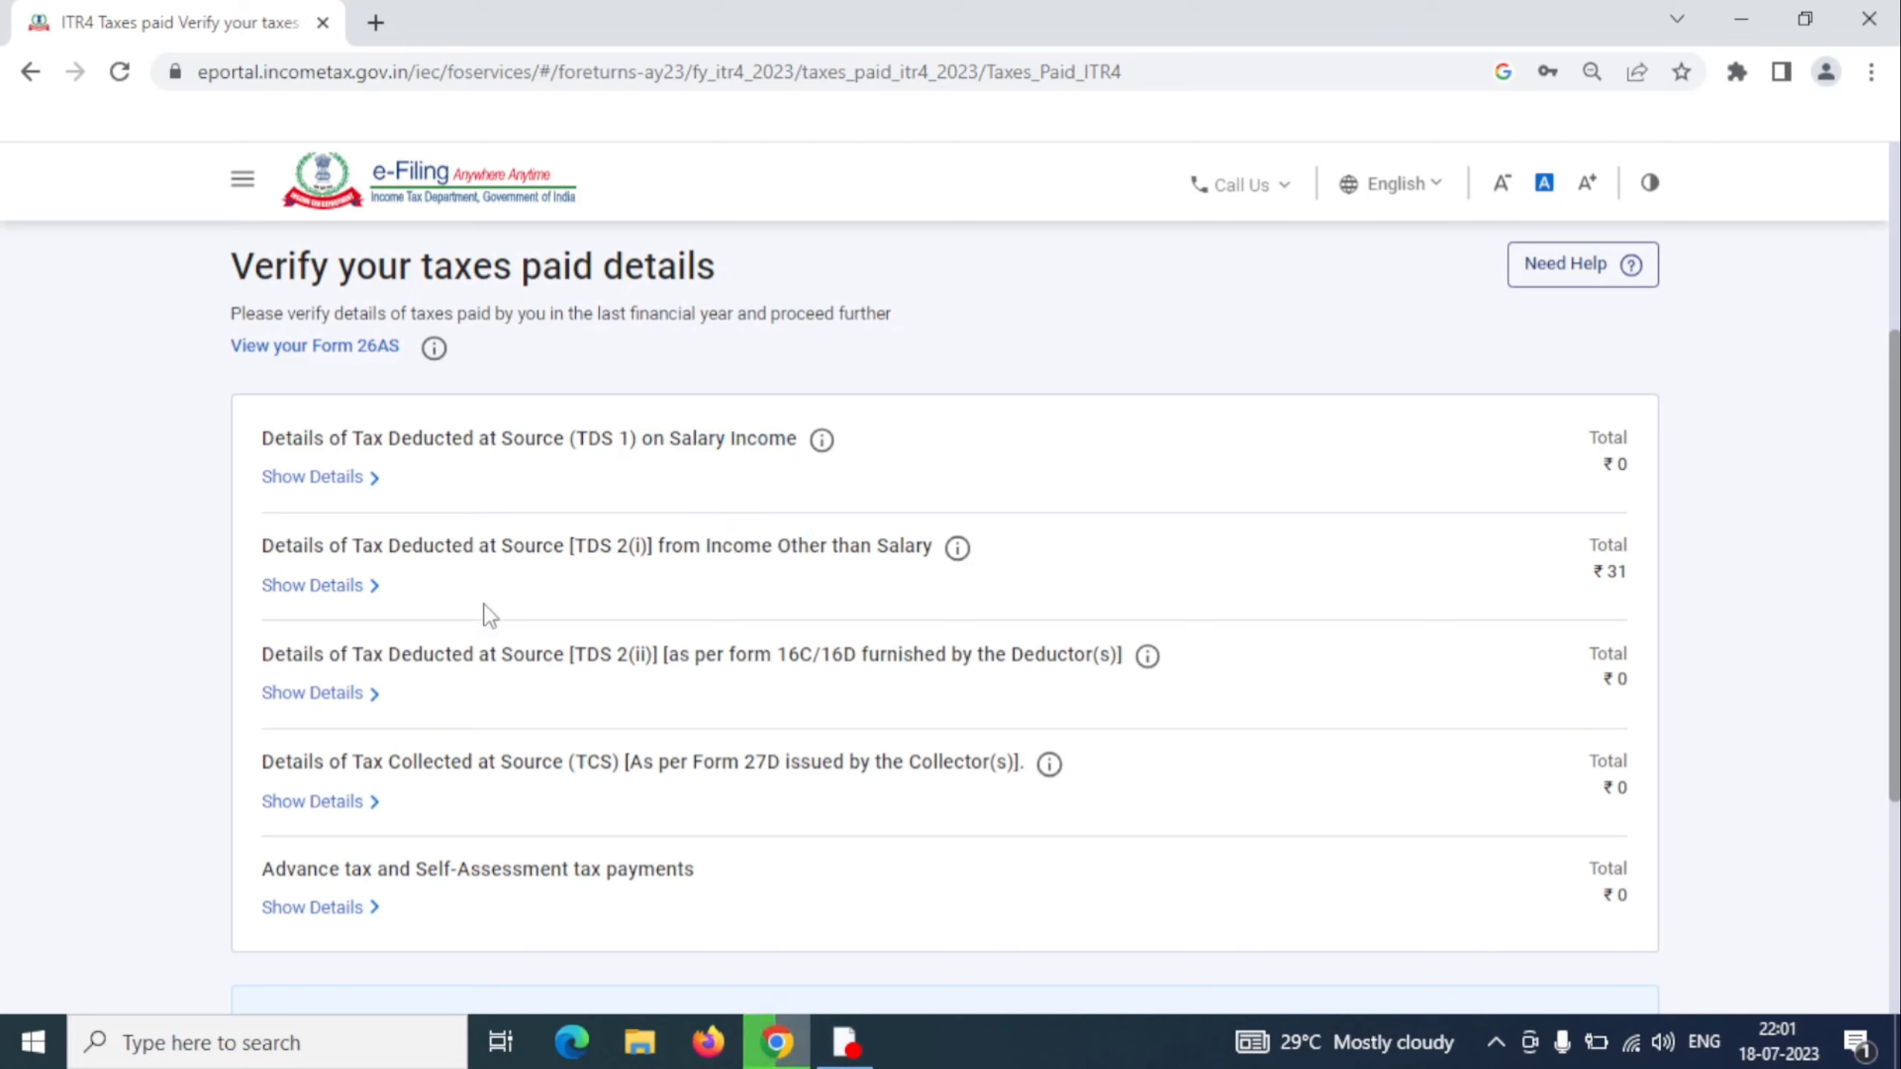
click(309, 590)
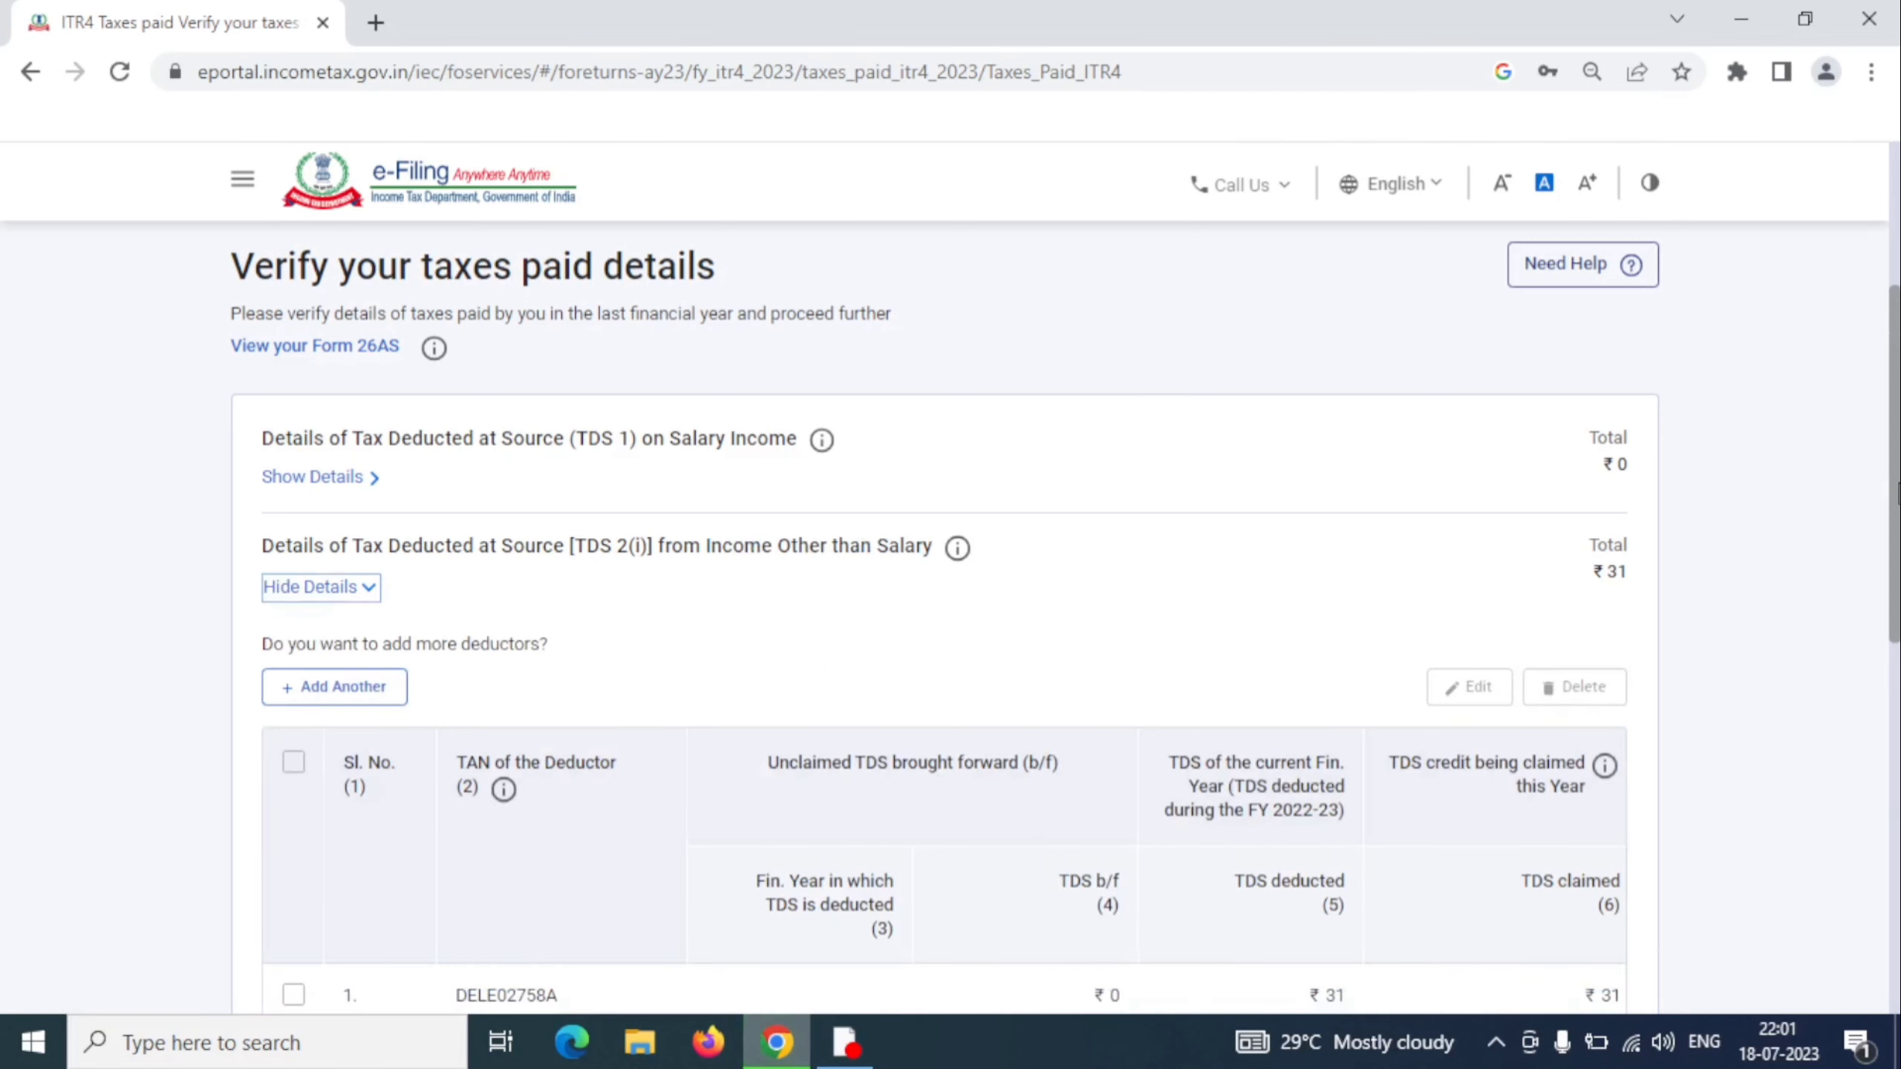
scroll(944, 614, down, 4)
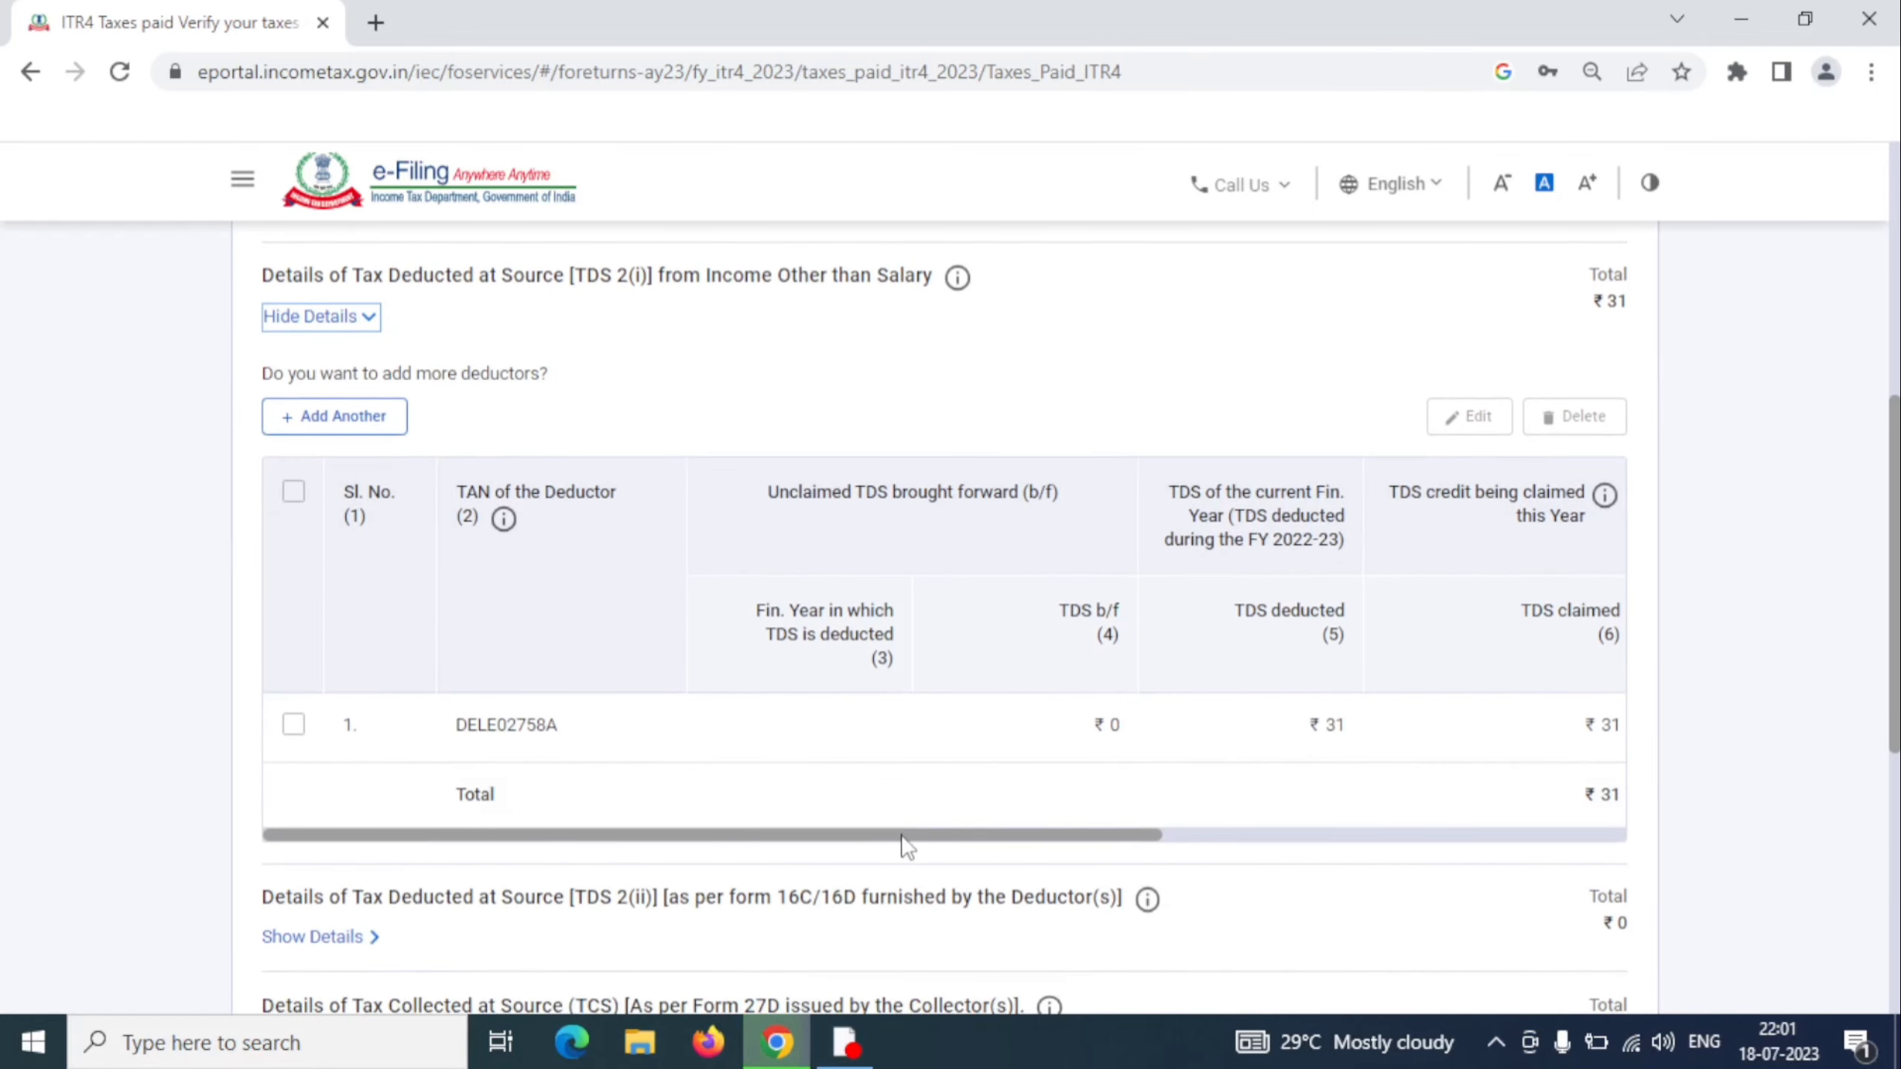
Step: Review the TDS 2(i) entry and the total taxes paid, and confirm the Tax Paid schedule
drag(900, 834, 837, 833)
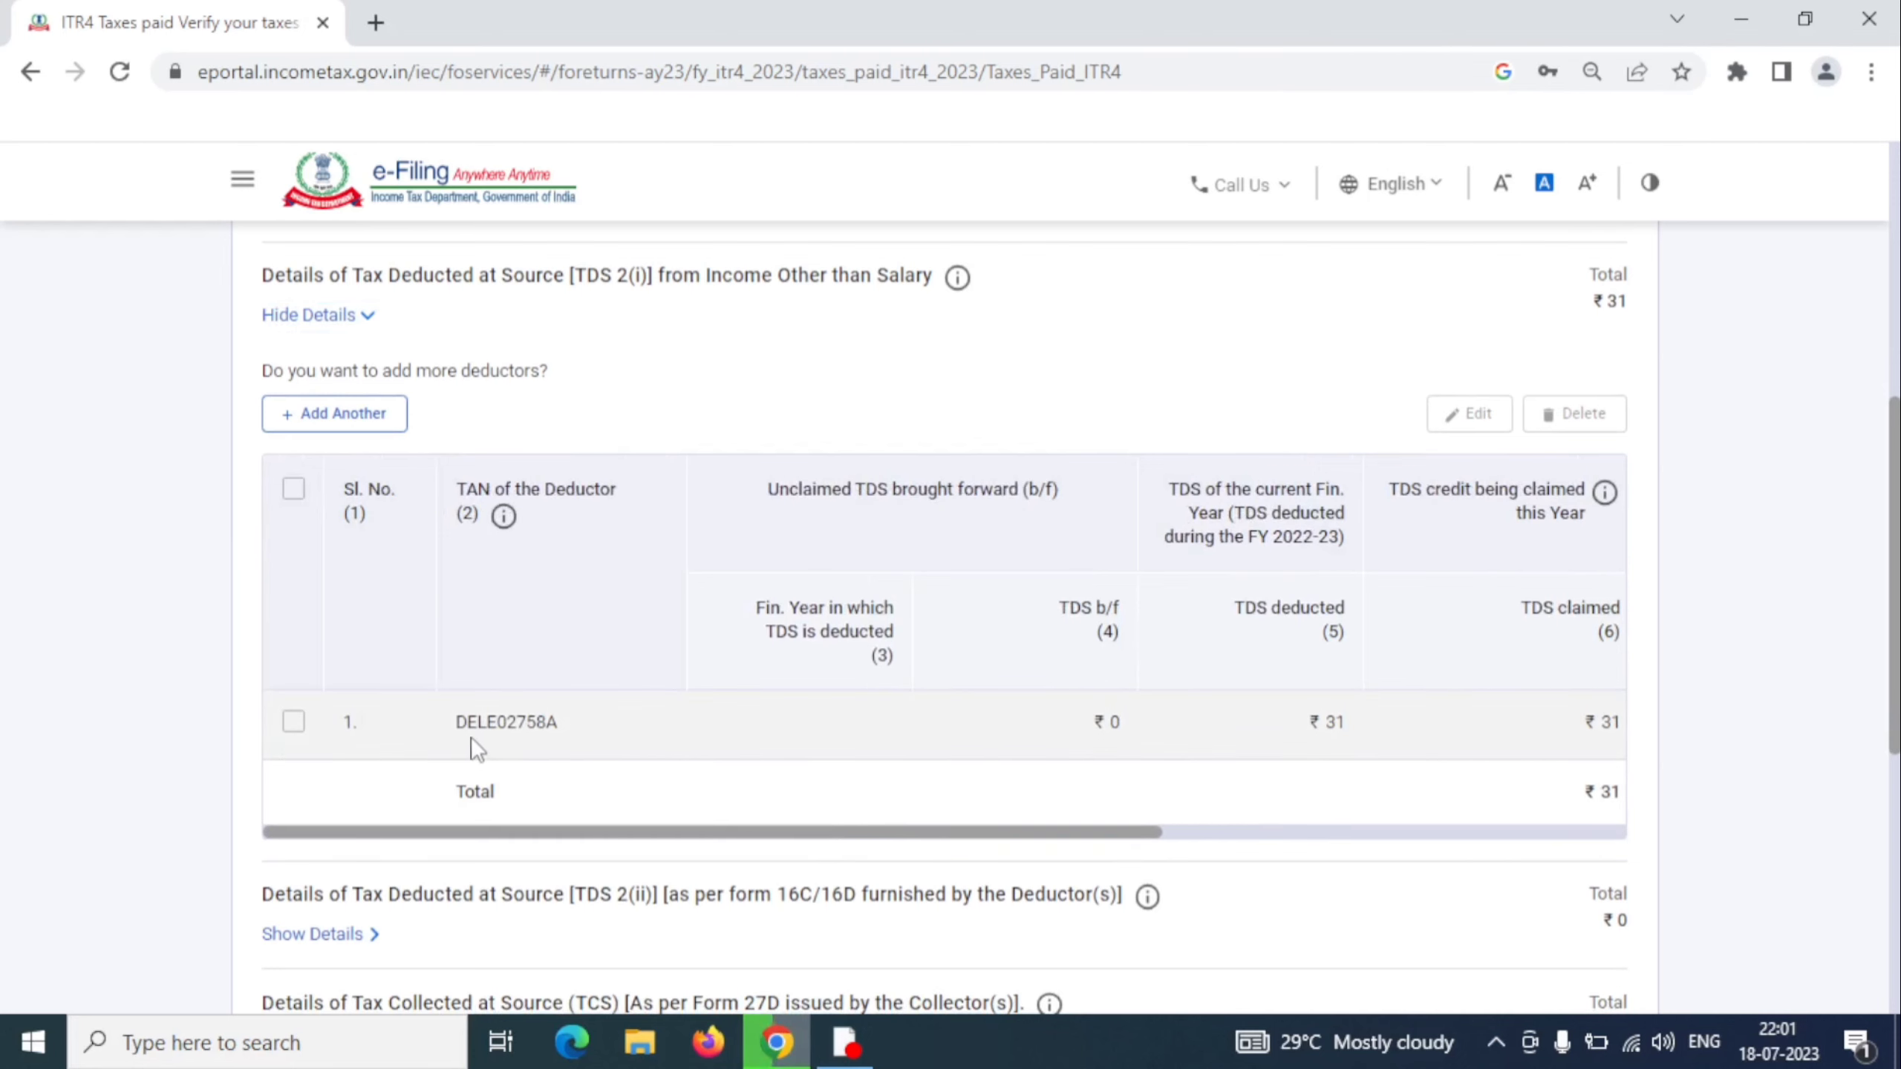
scroll(573, 779, down, 5)
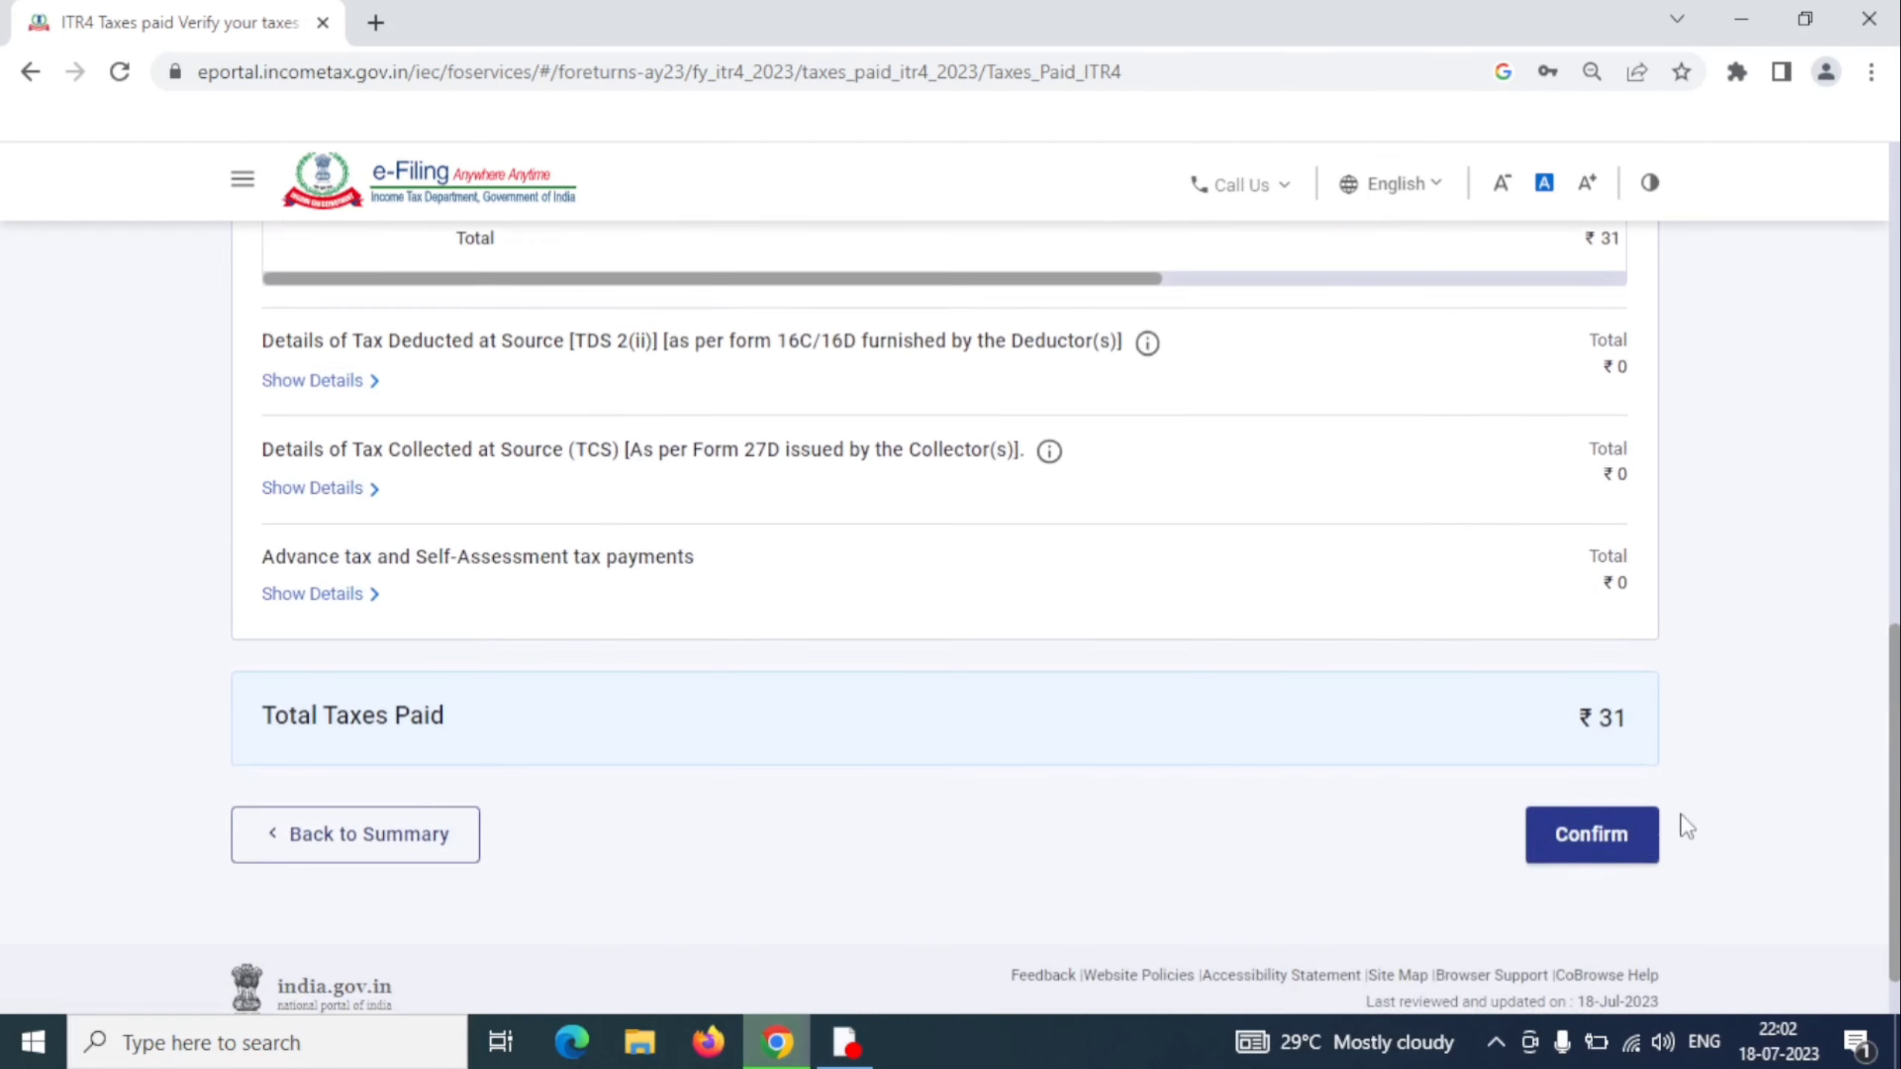
click(1617, 837)
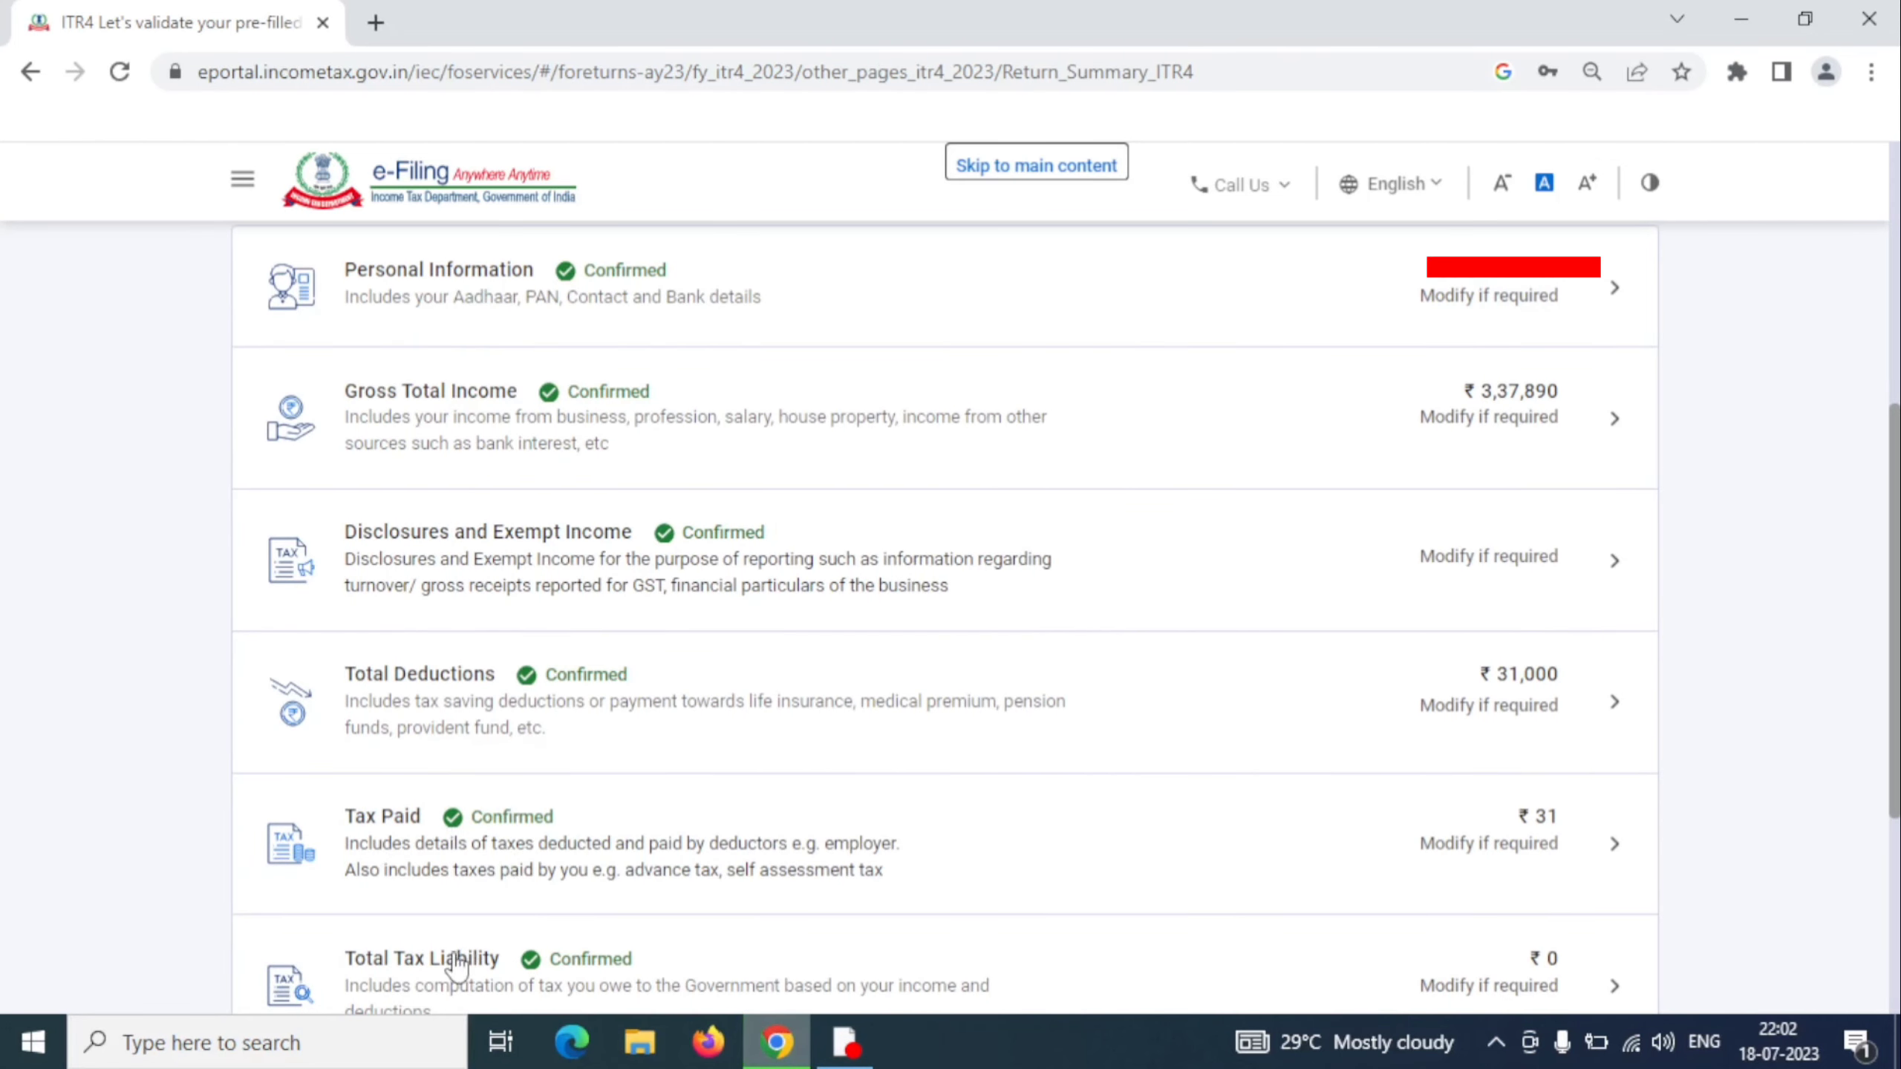
Step: Open Total Tax Liability, review the computation of income and tax including rebate, interest and fees, and confirm the schedule
click(695, 971)
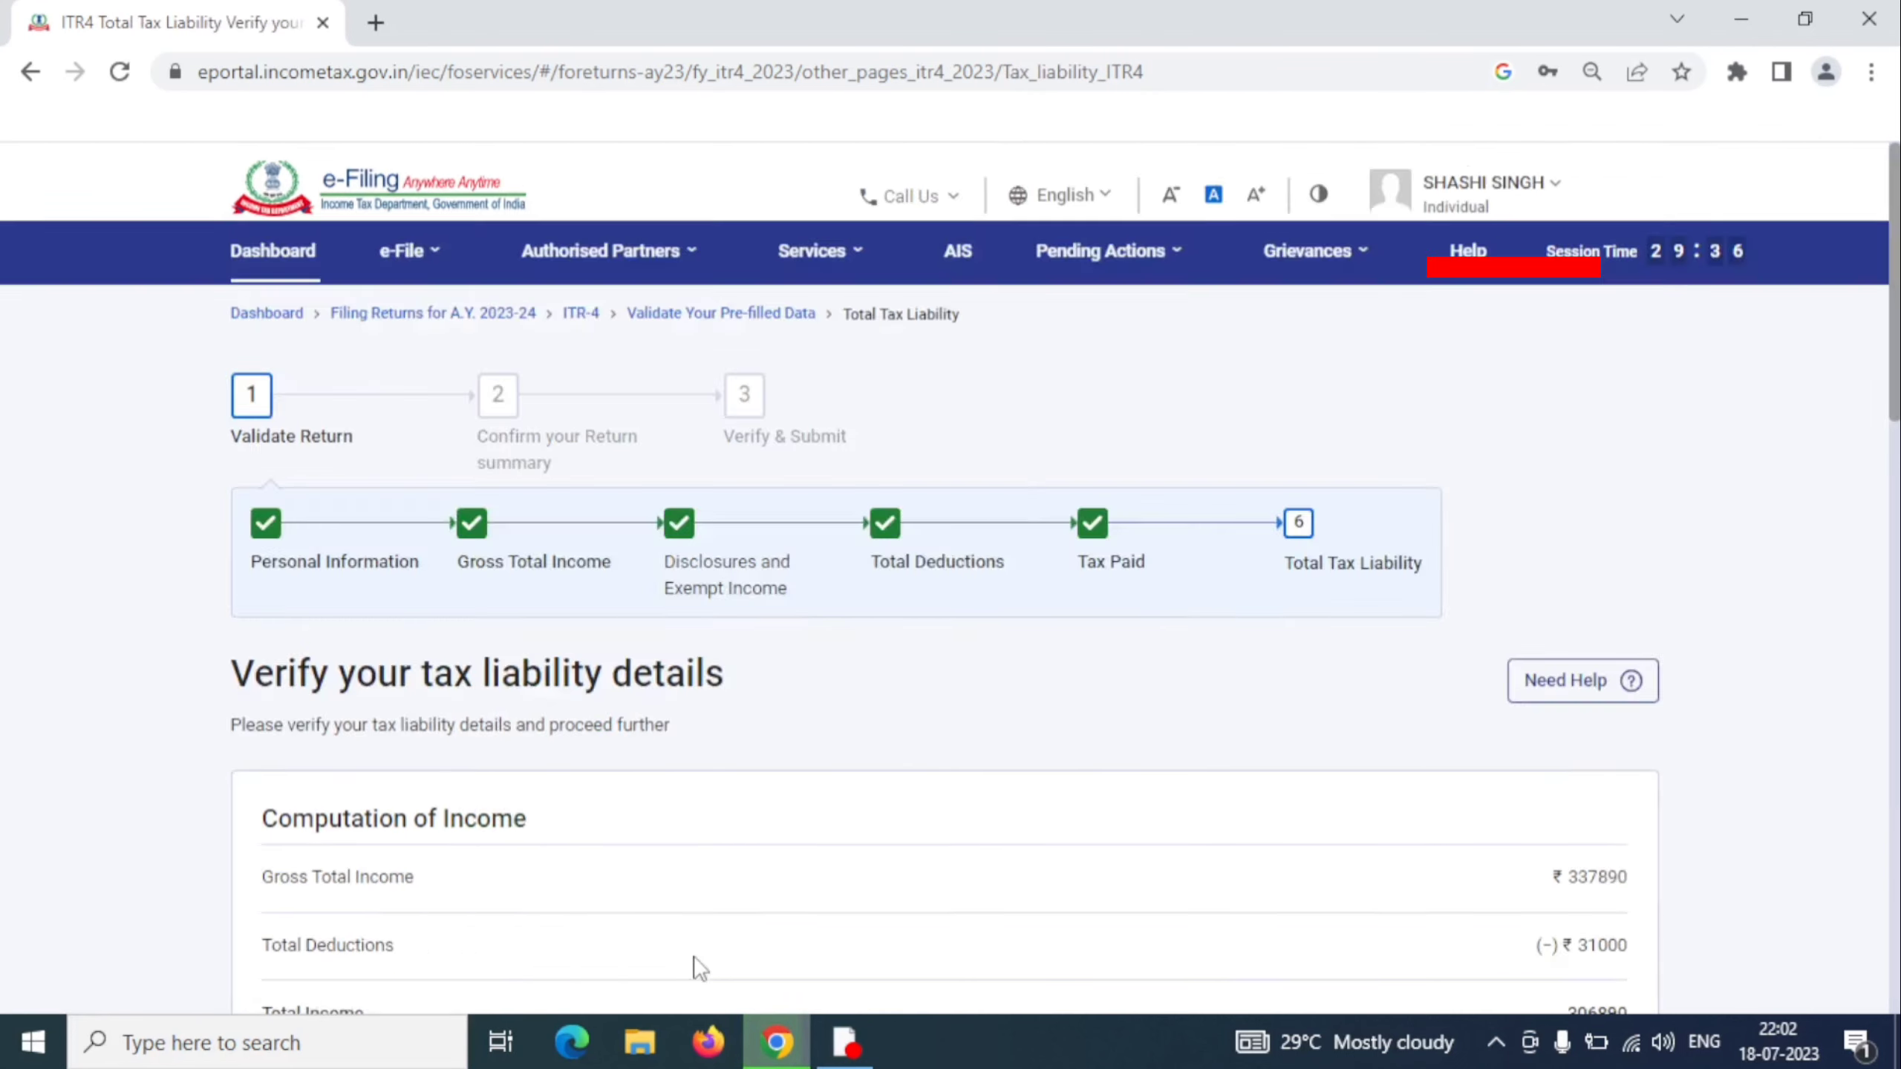
scroll(984, 488, down, 4)
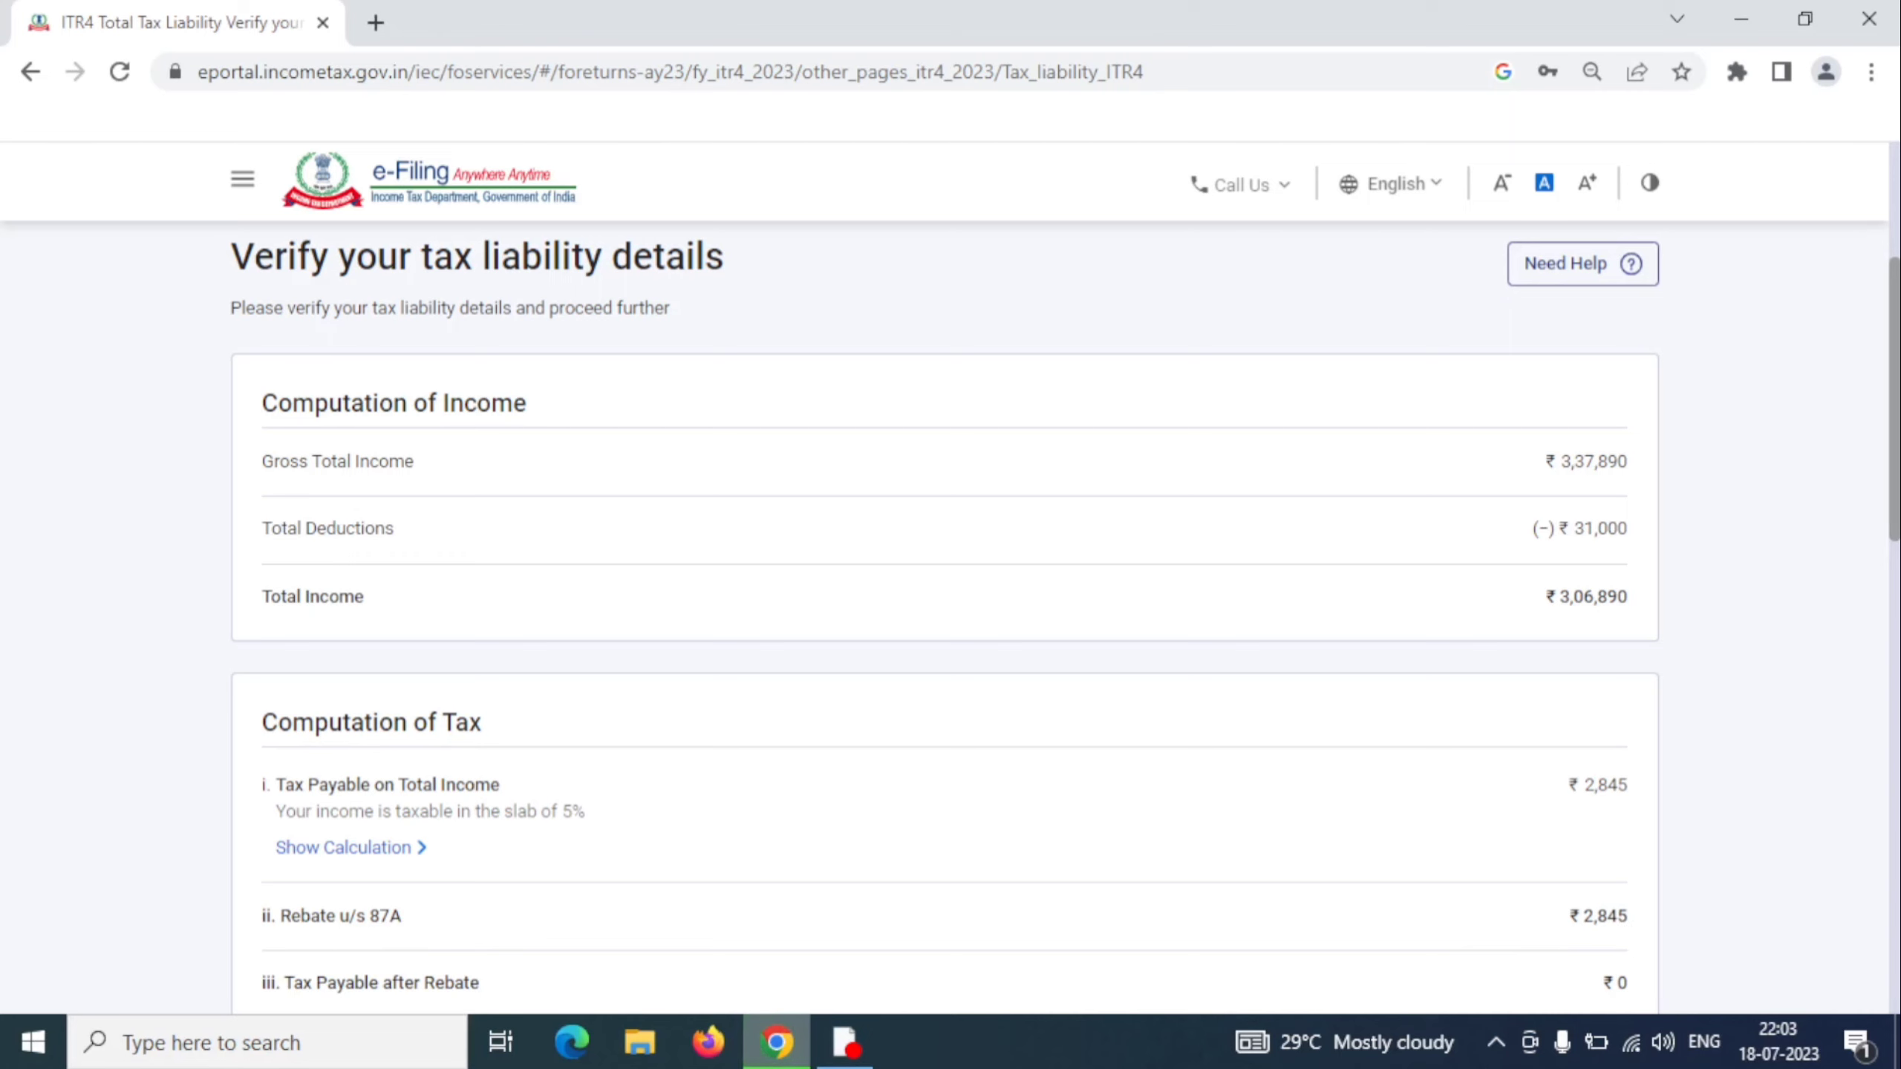
scroll(951, 618, down, 4)
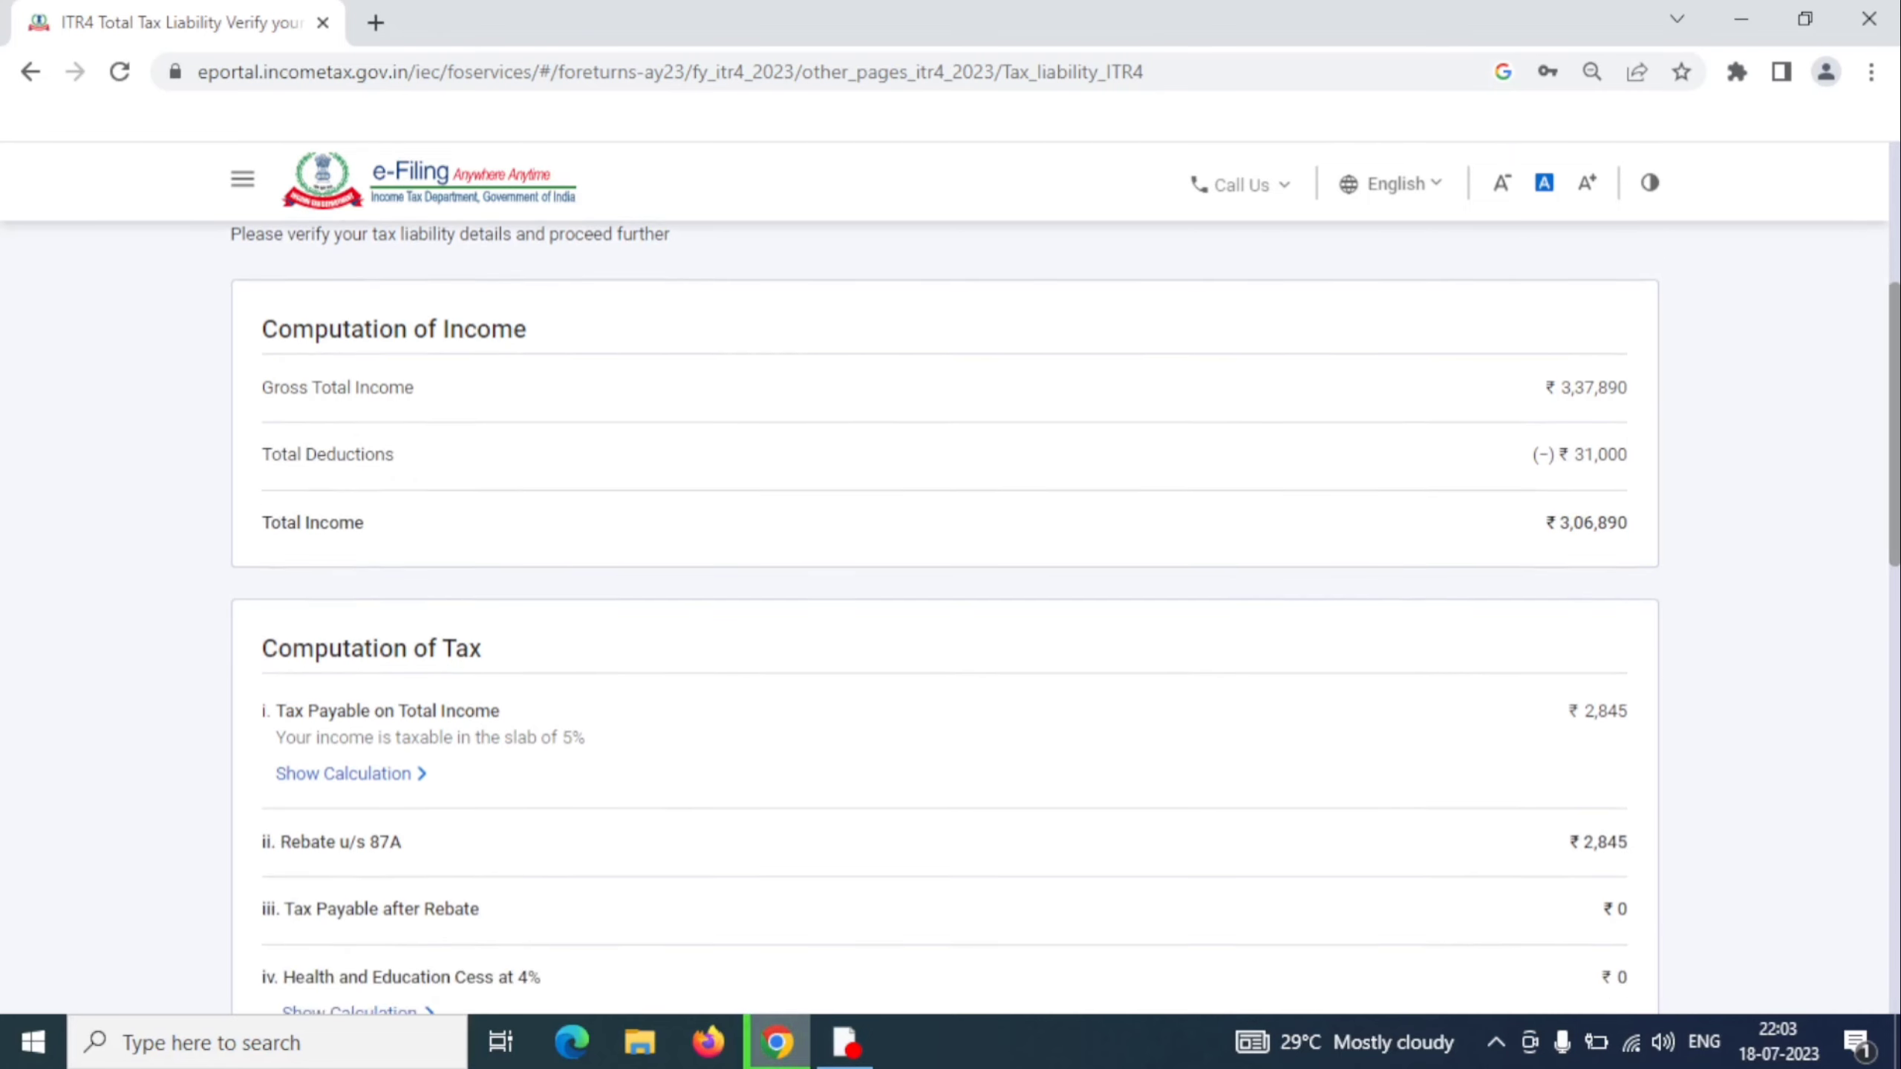
scroll(951, 618, down, 1)
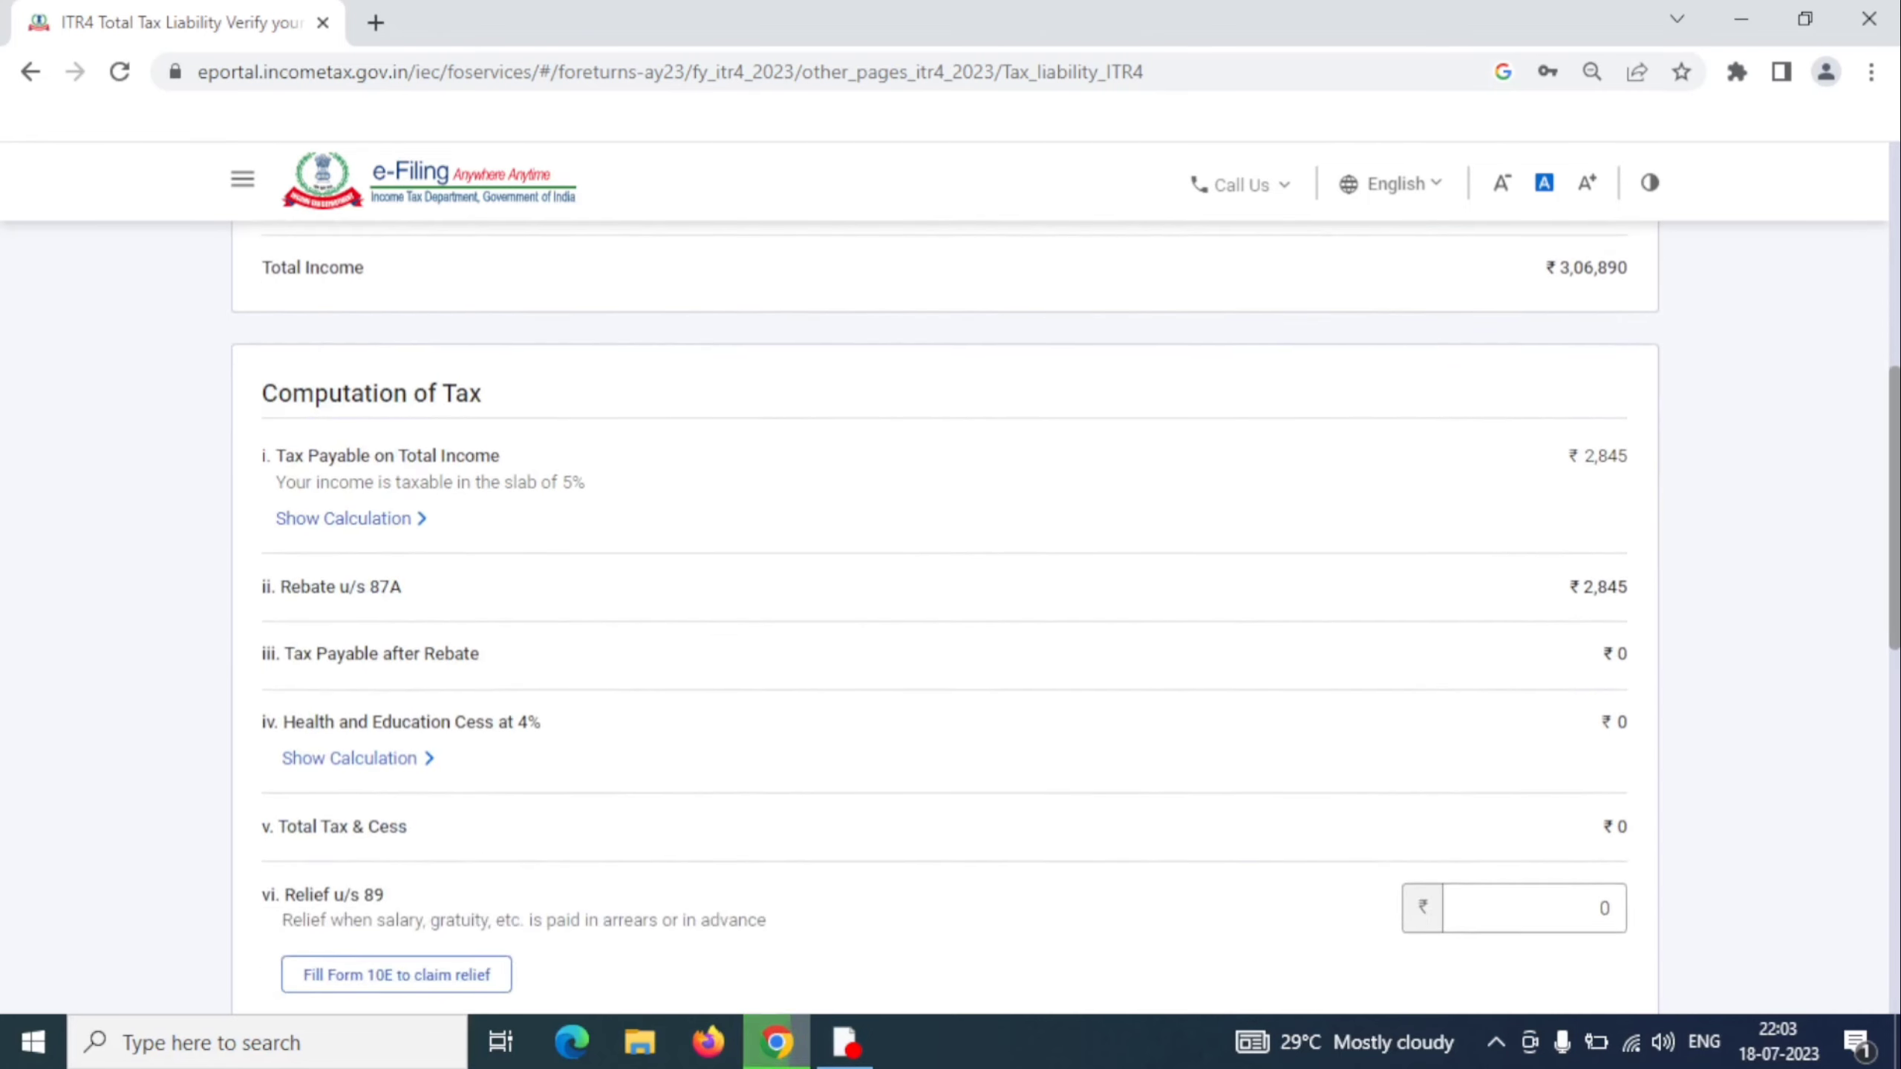
scroll(951, 618, down, 2)
scroll(385, 719, down, 12)
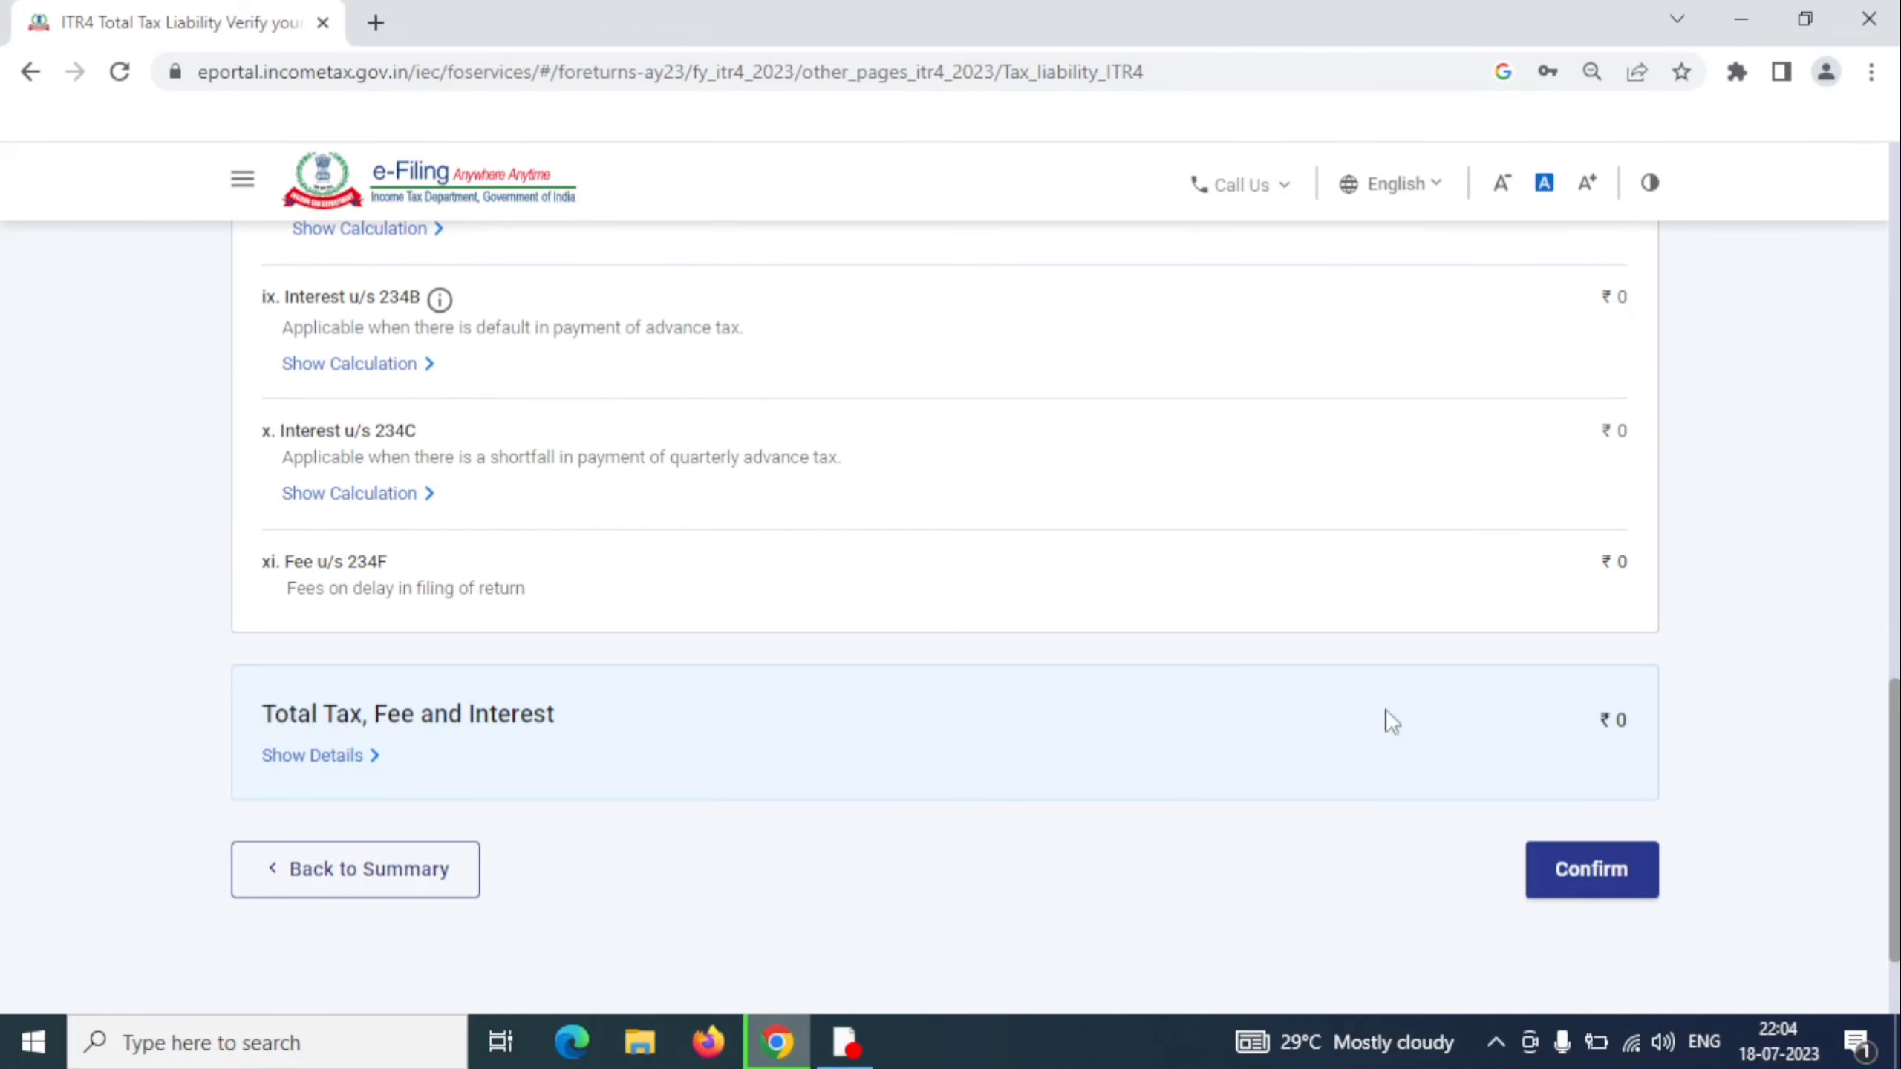
click(1606, 871)
Step: Proceed with the validated return, check the tax summary from taxable income to refund, and continue to the return preview
scroll(950, 621, down, 2)
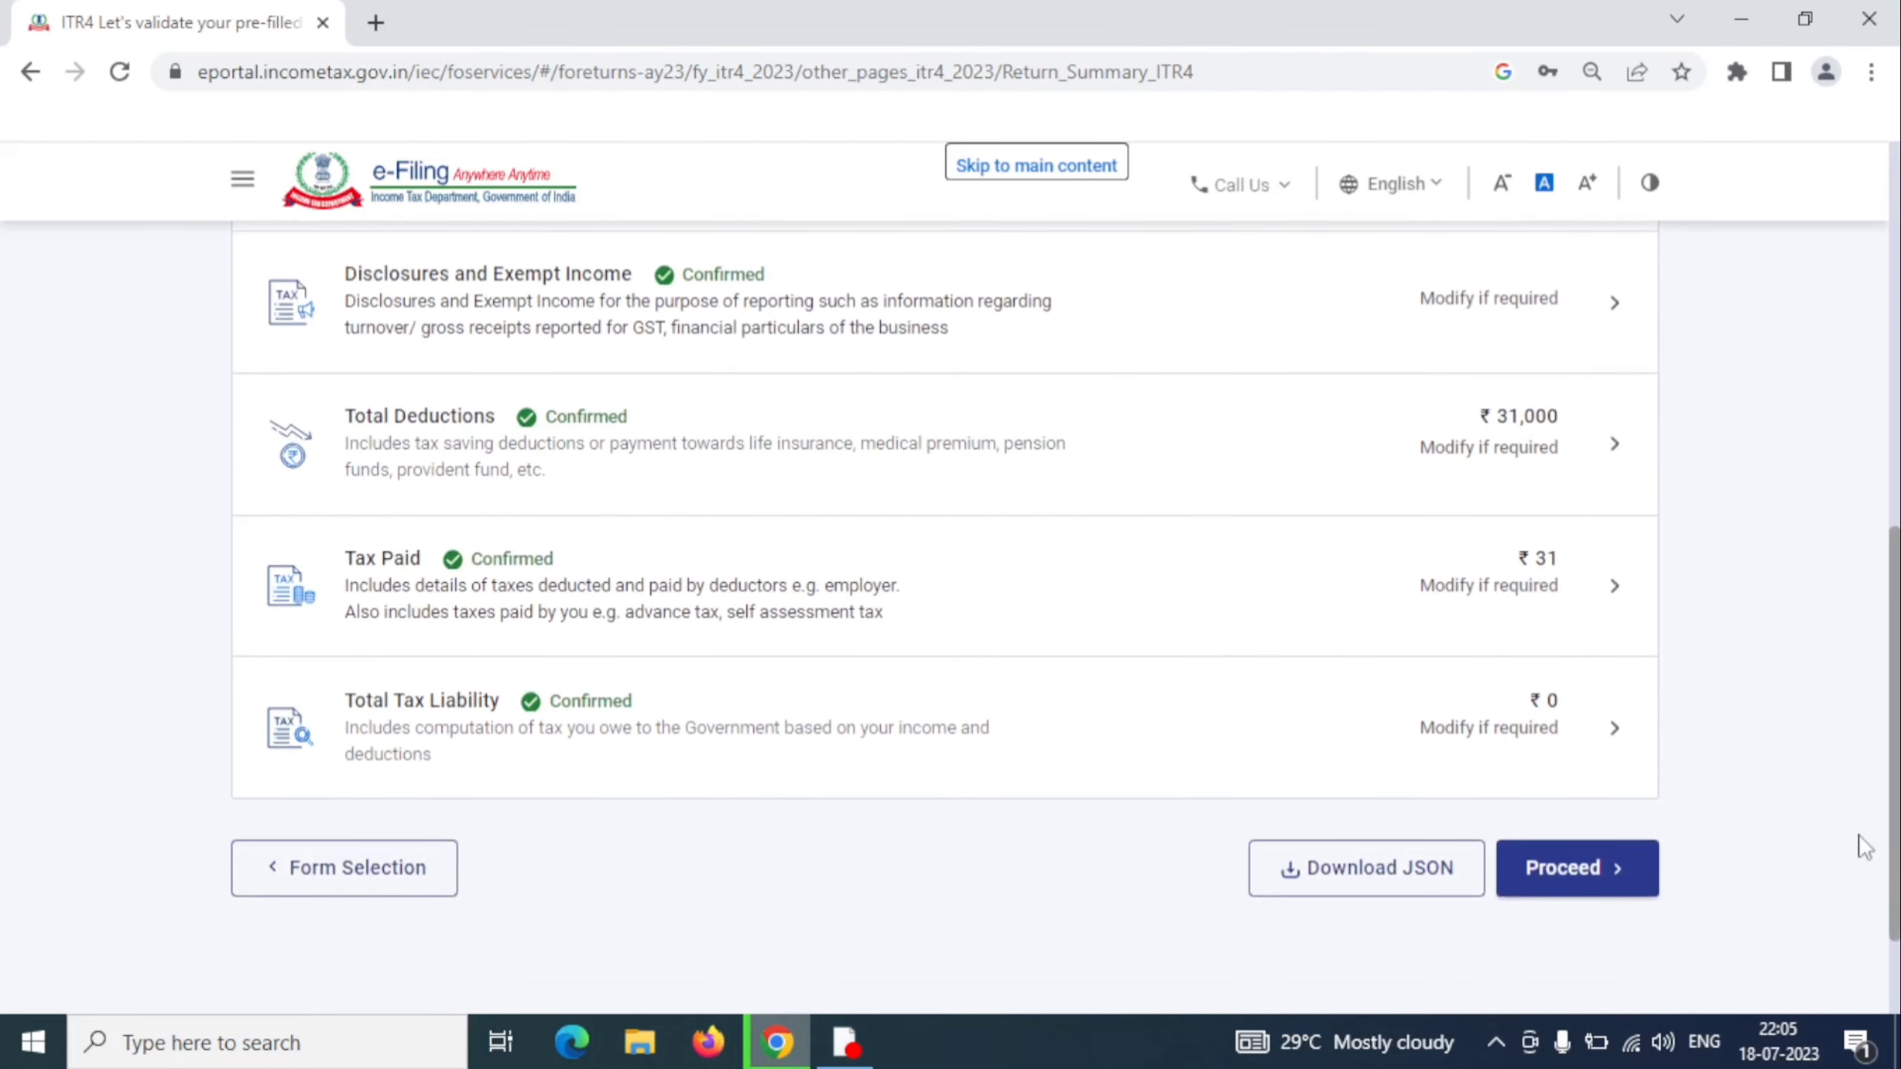
click(1602, 891)
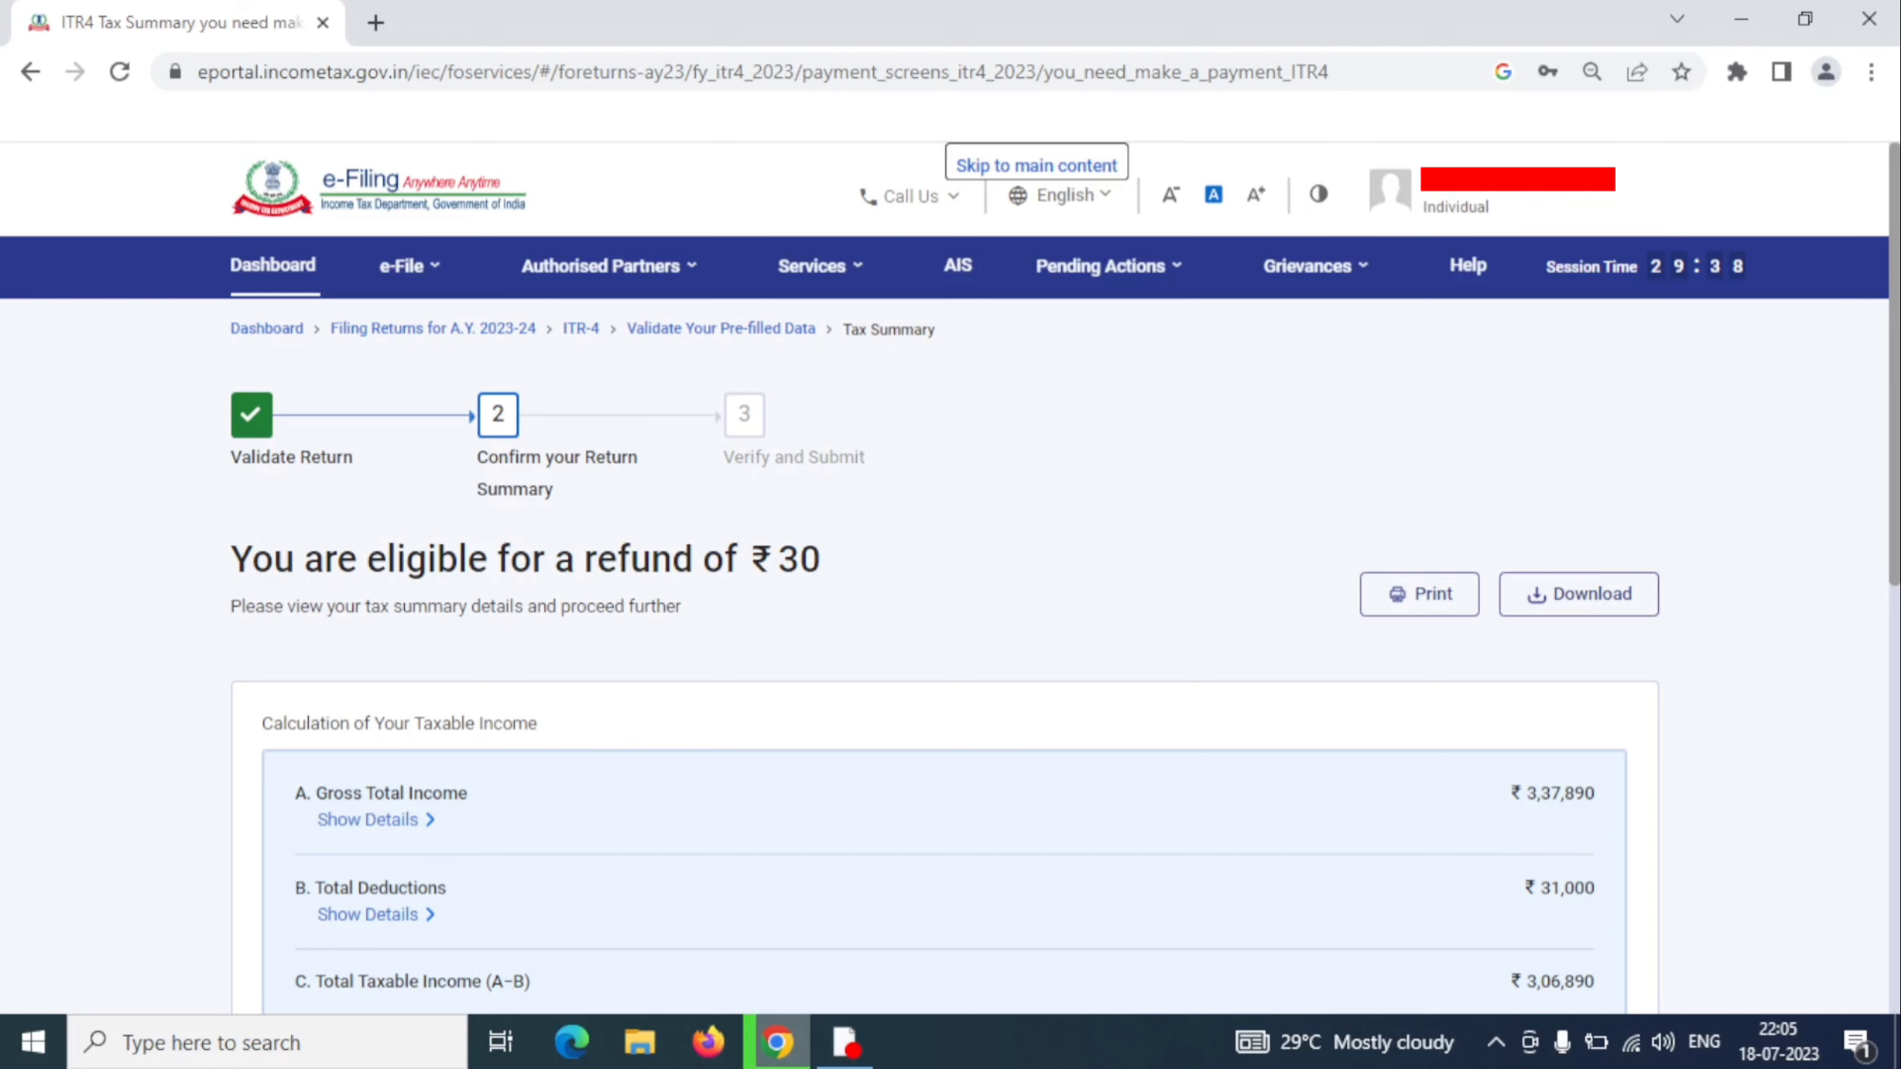
scroll(950, 637, down, 4)
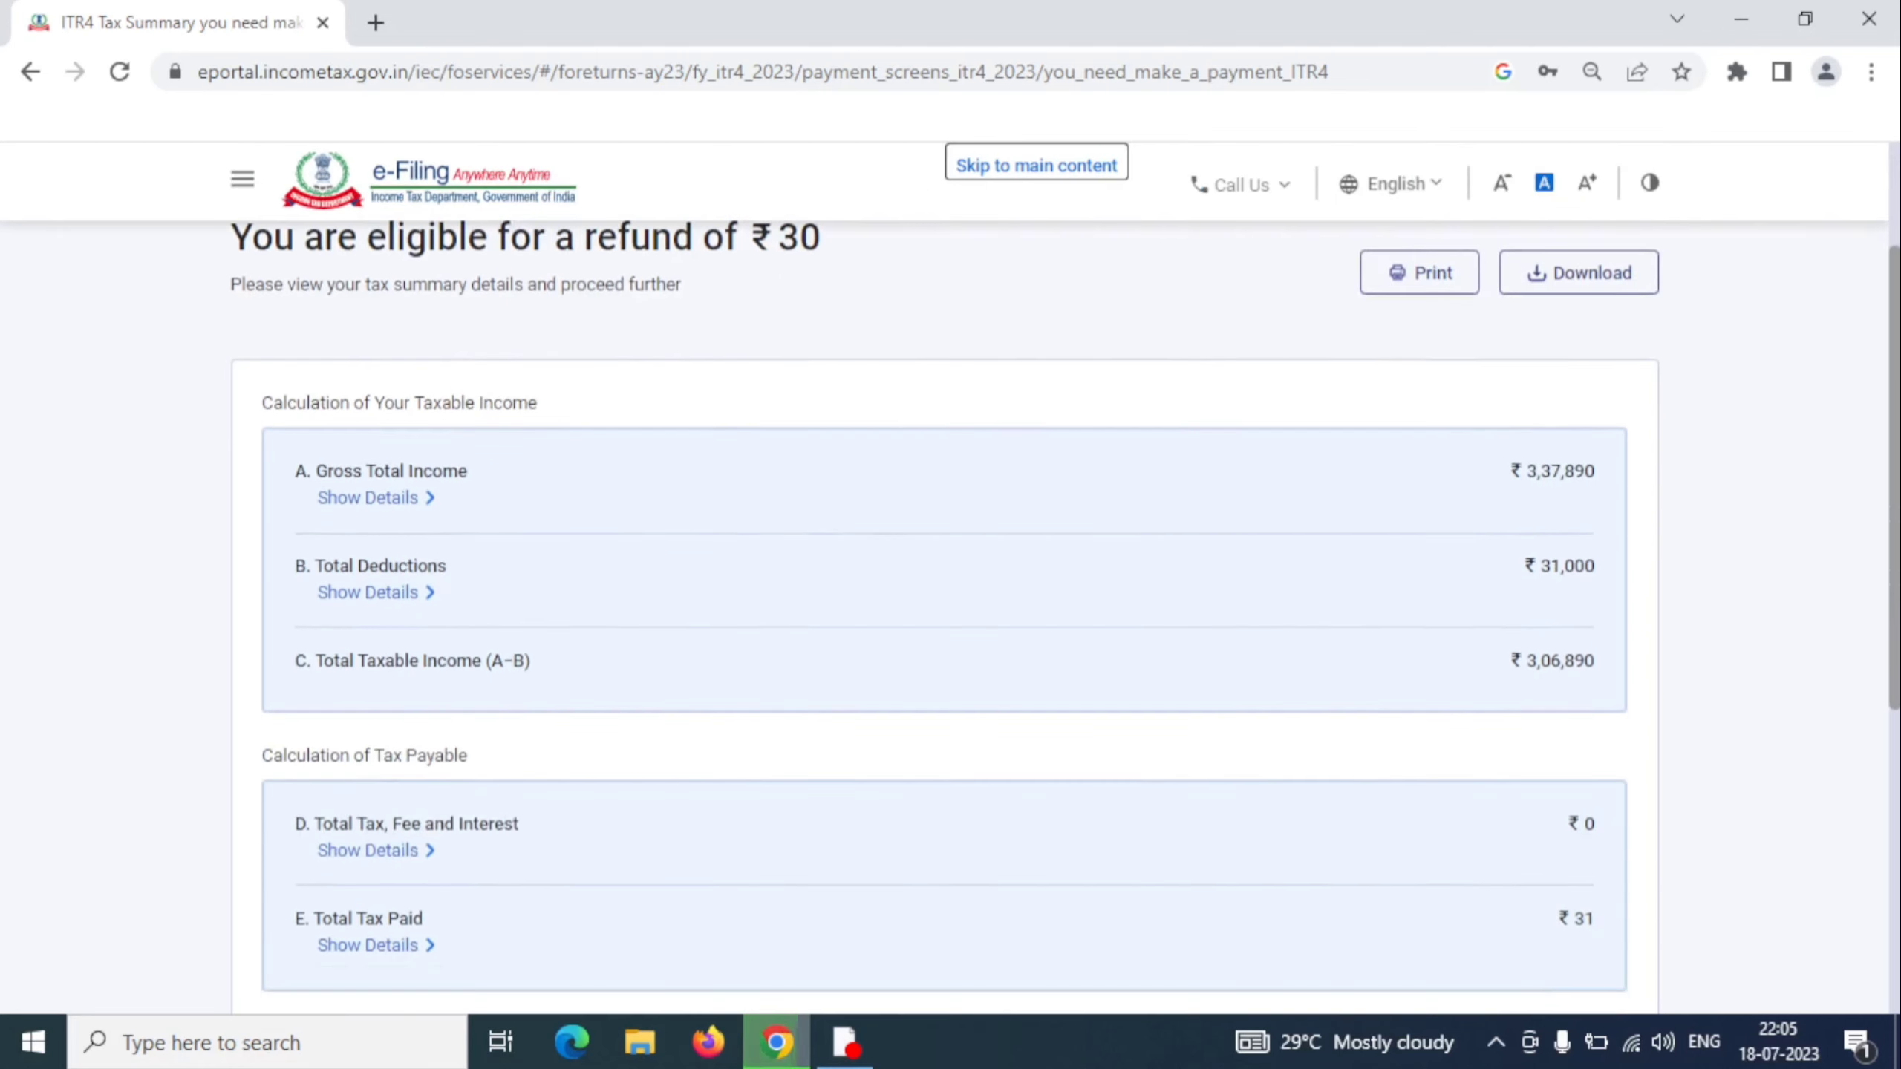
scroll(951, 637, down, 3)
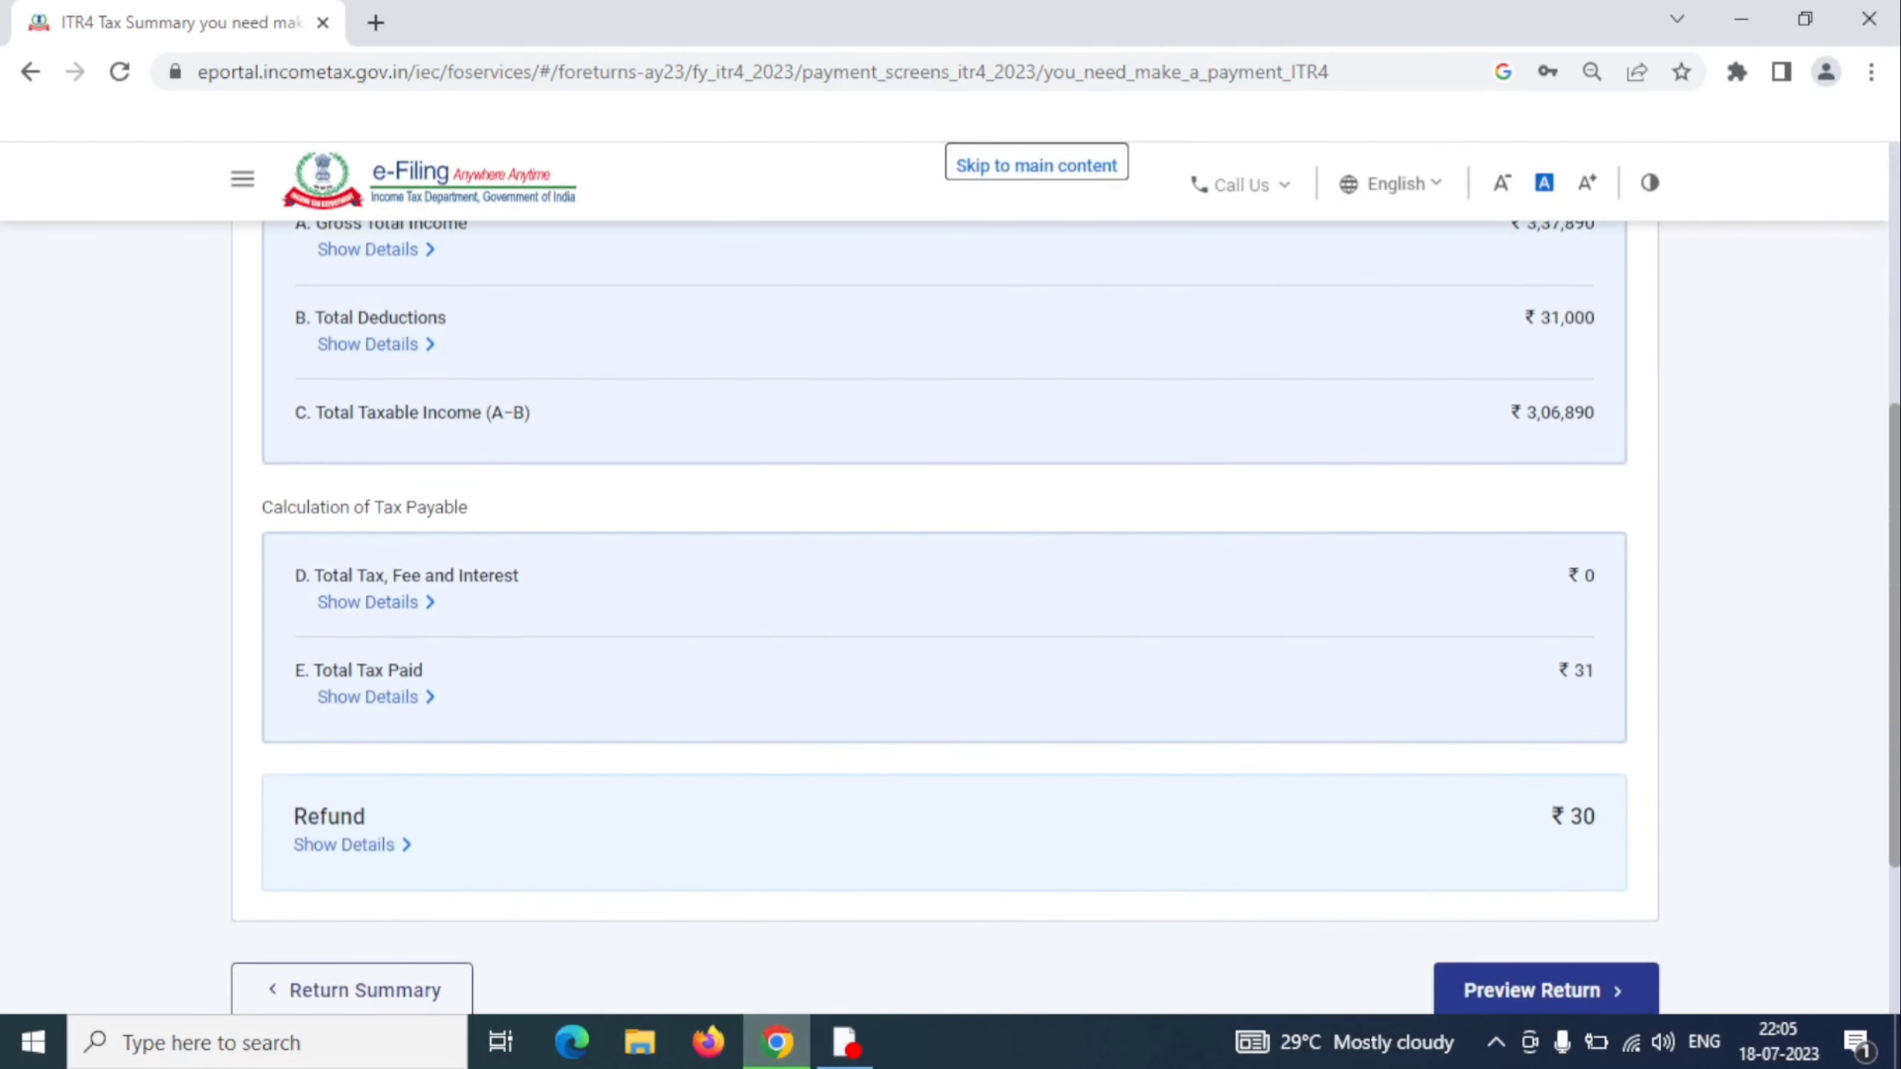
scroll(944, 618, down, 1)
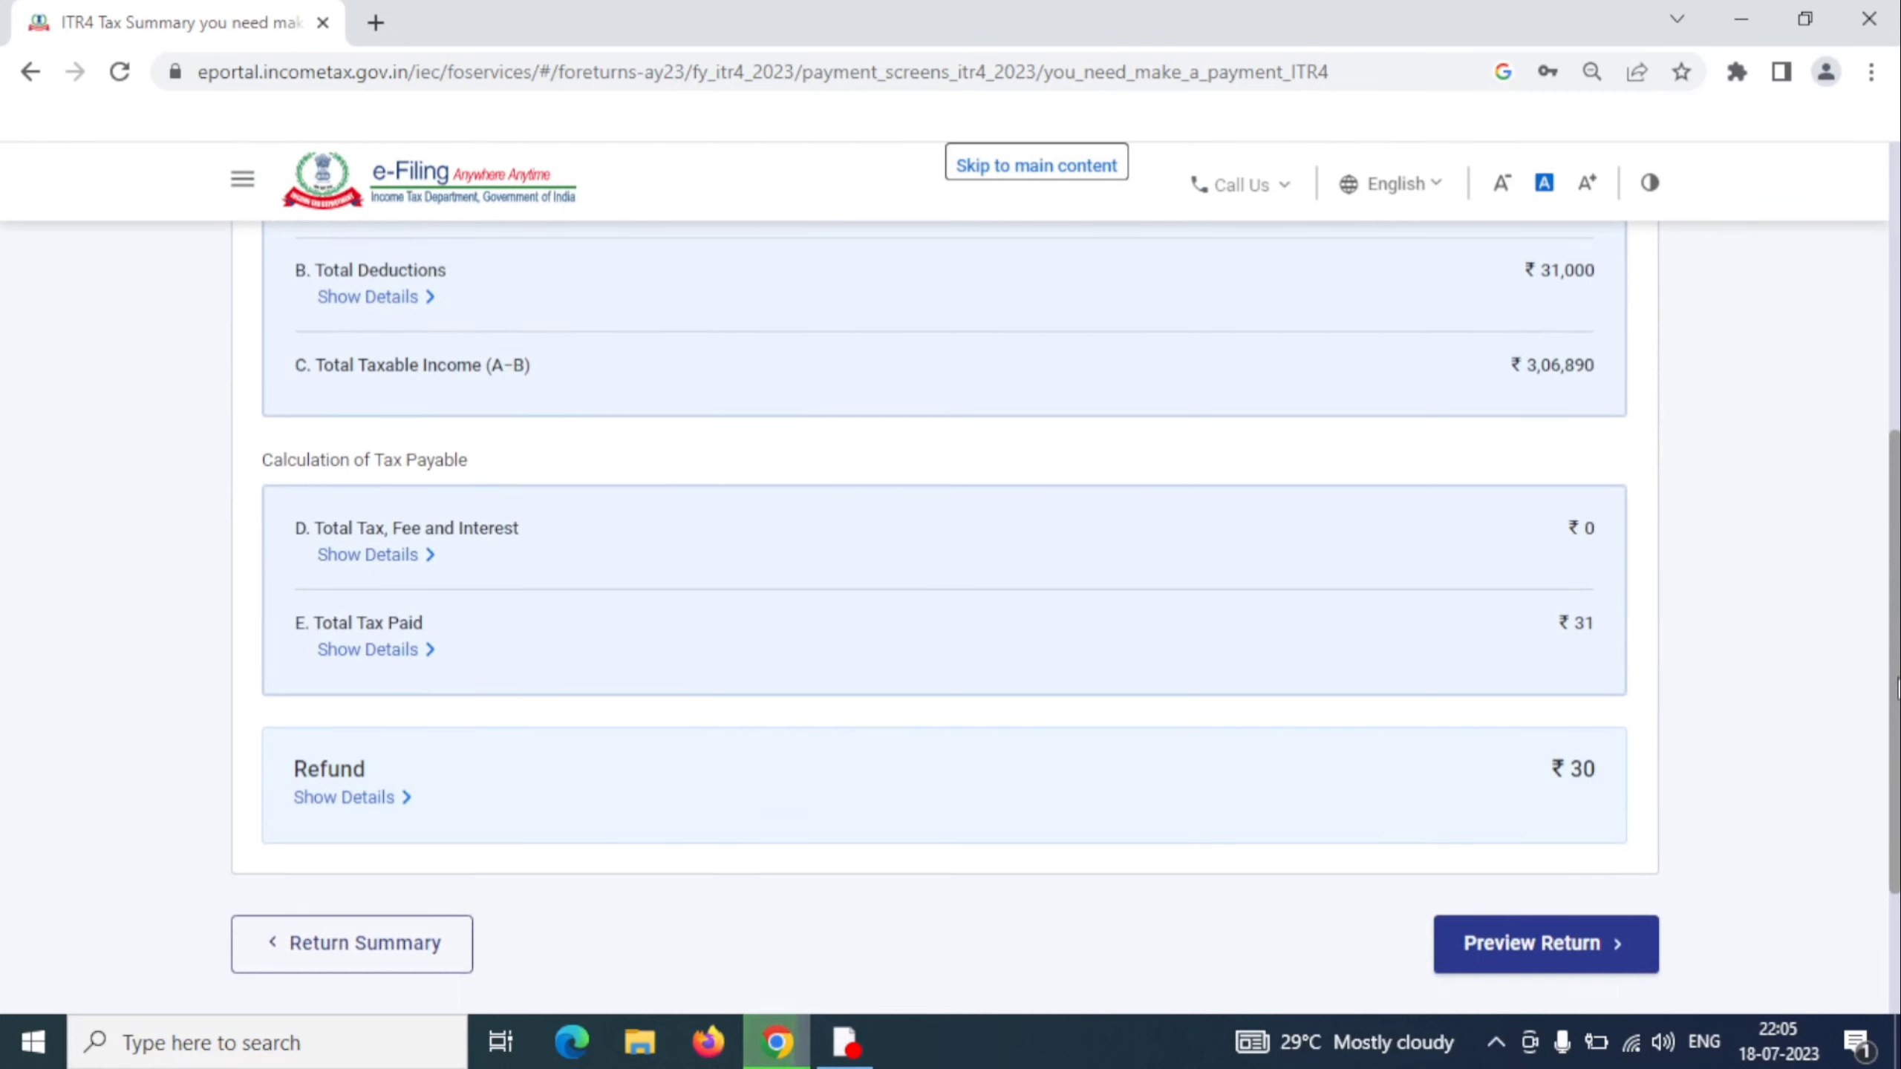
click(1541, 944)
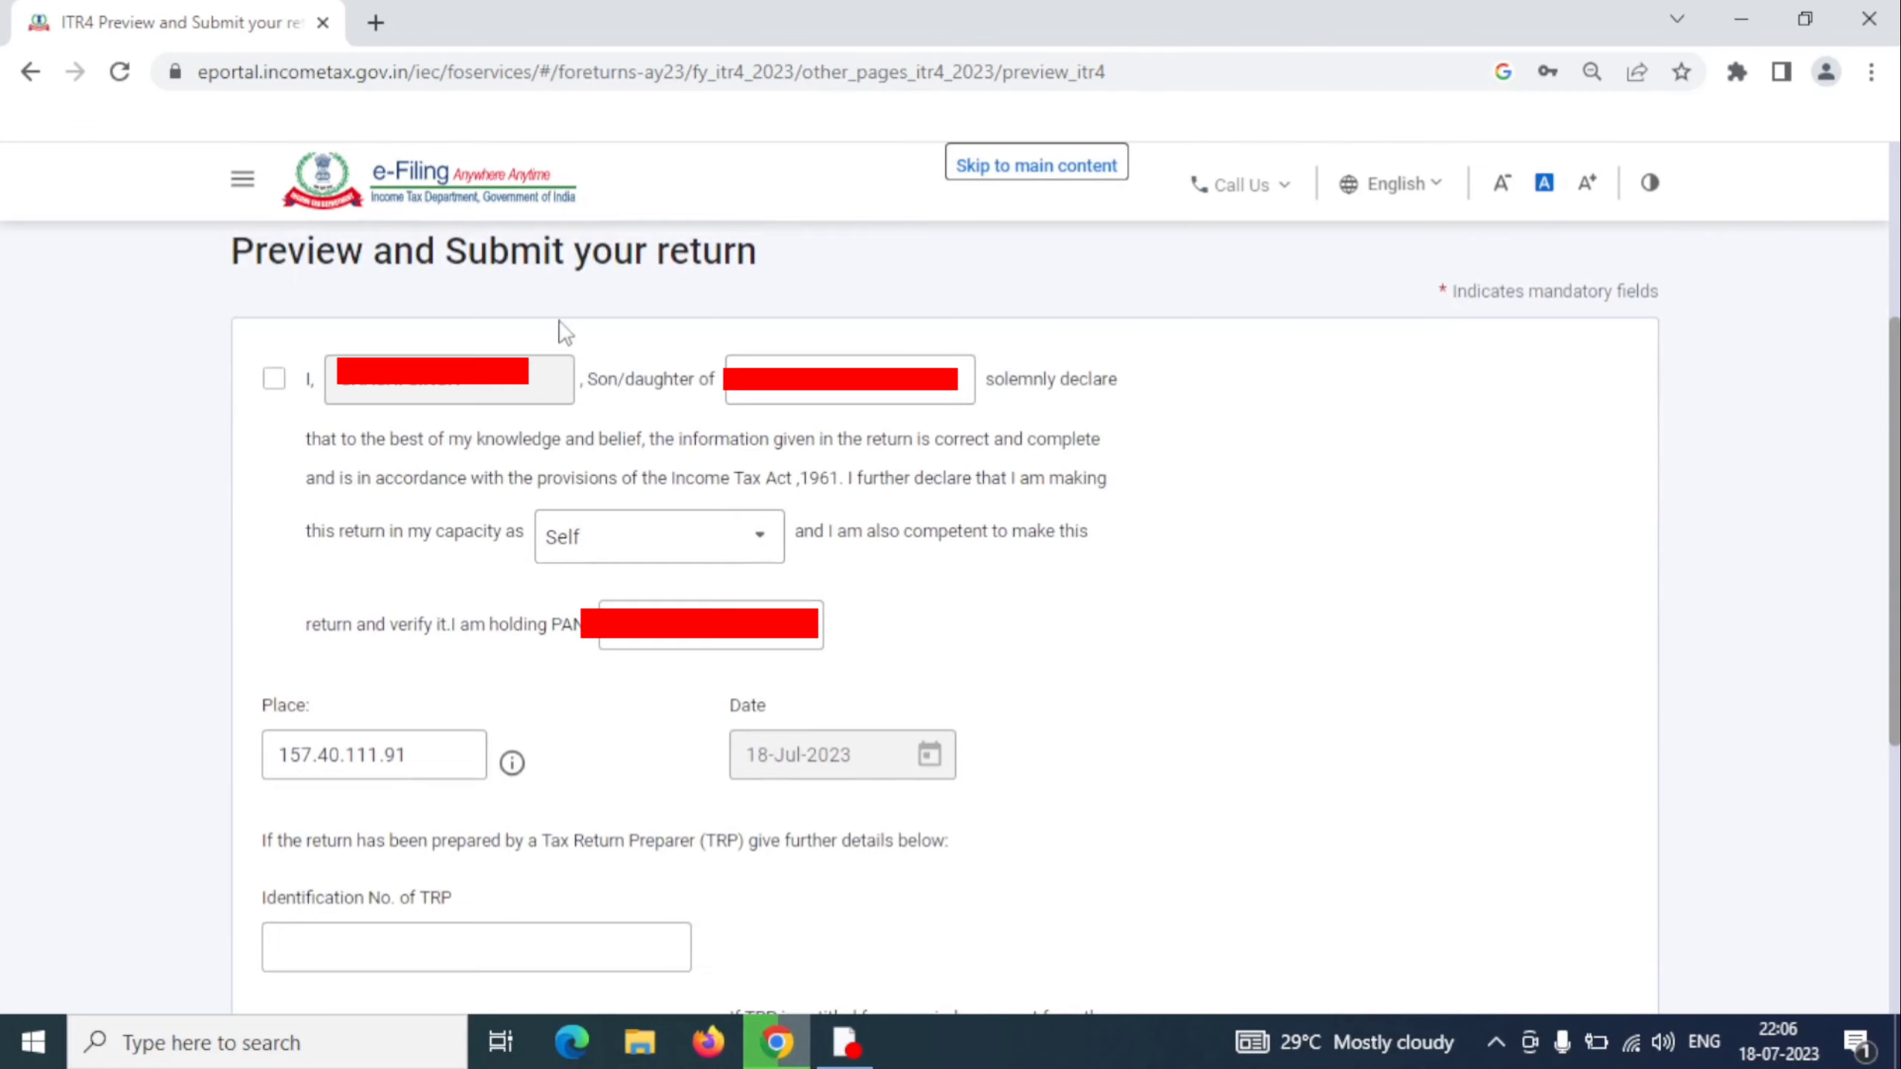
Step: Accept the declaration in the capacity of Self, leave the TRP details blank, and proceed to preview
click(279, 383)
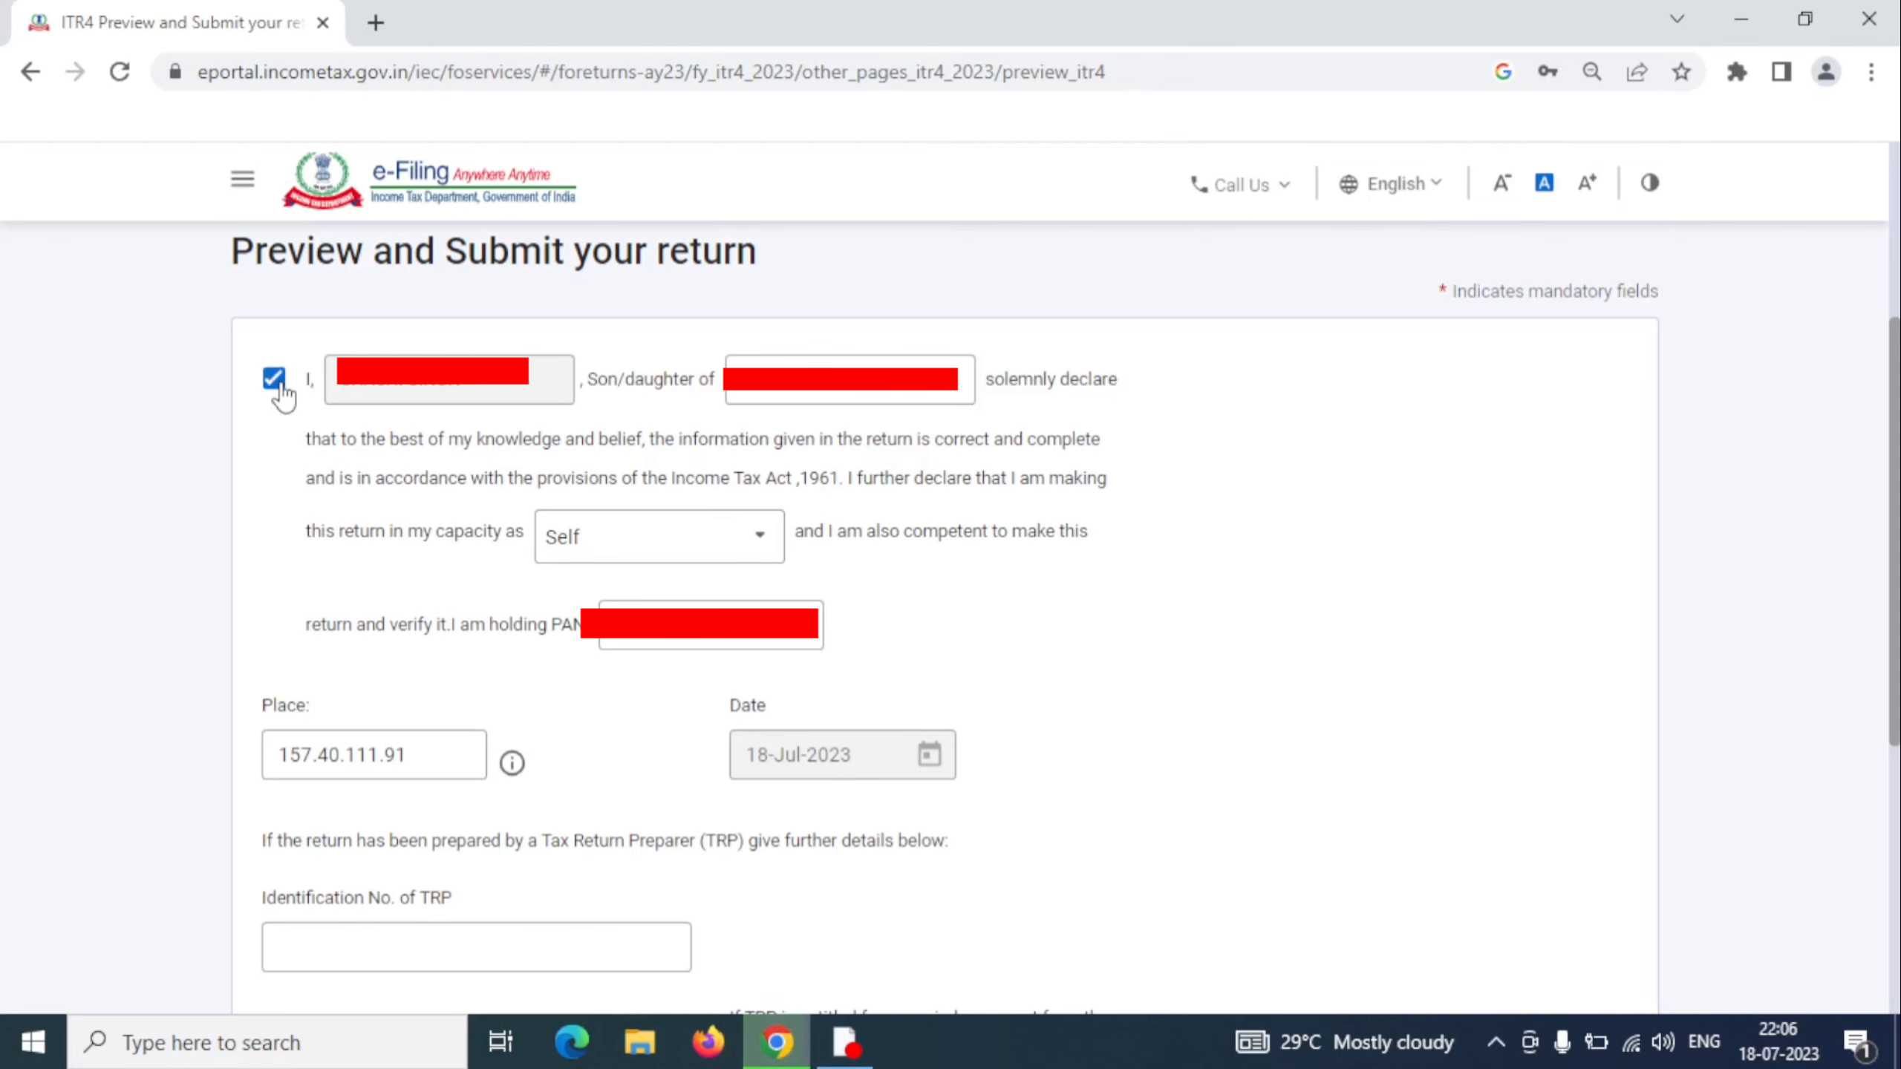
scroll(283, 393, down, 5)
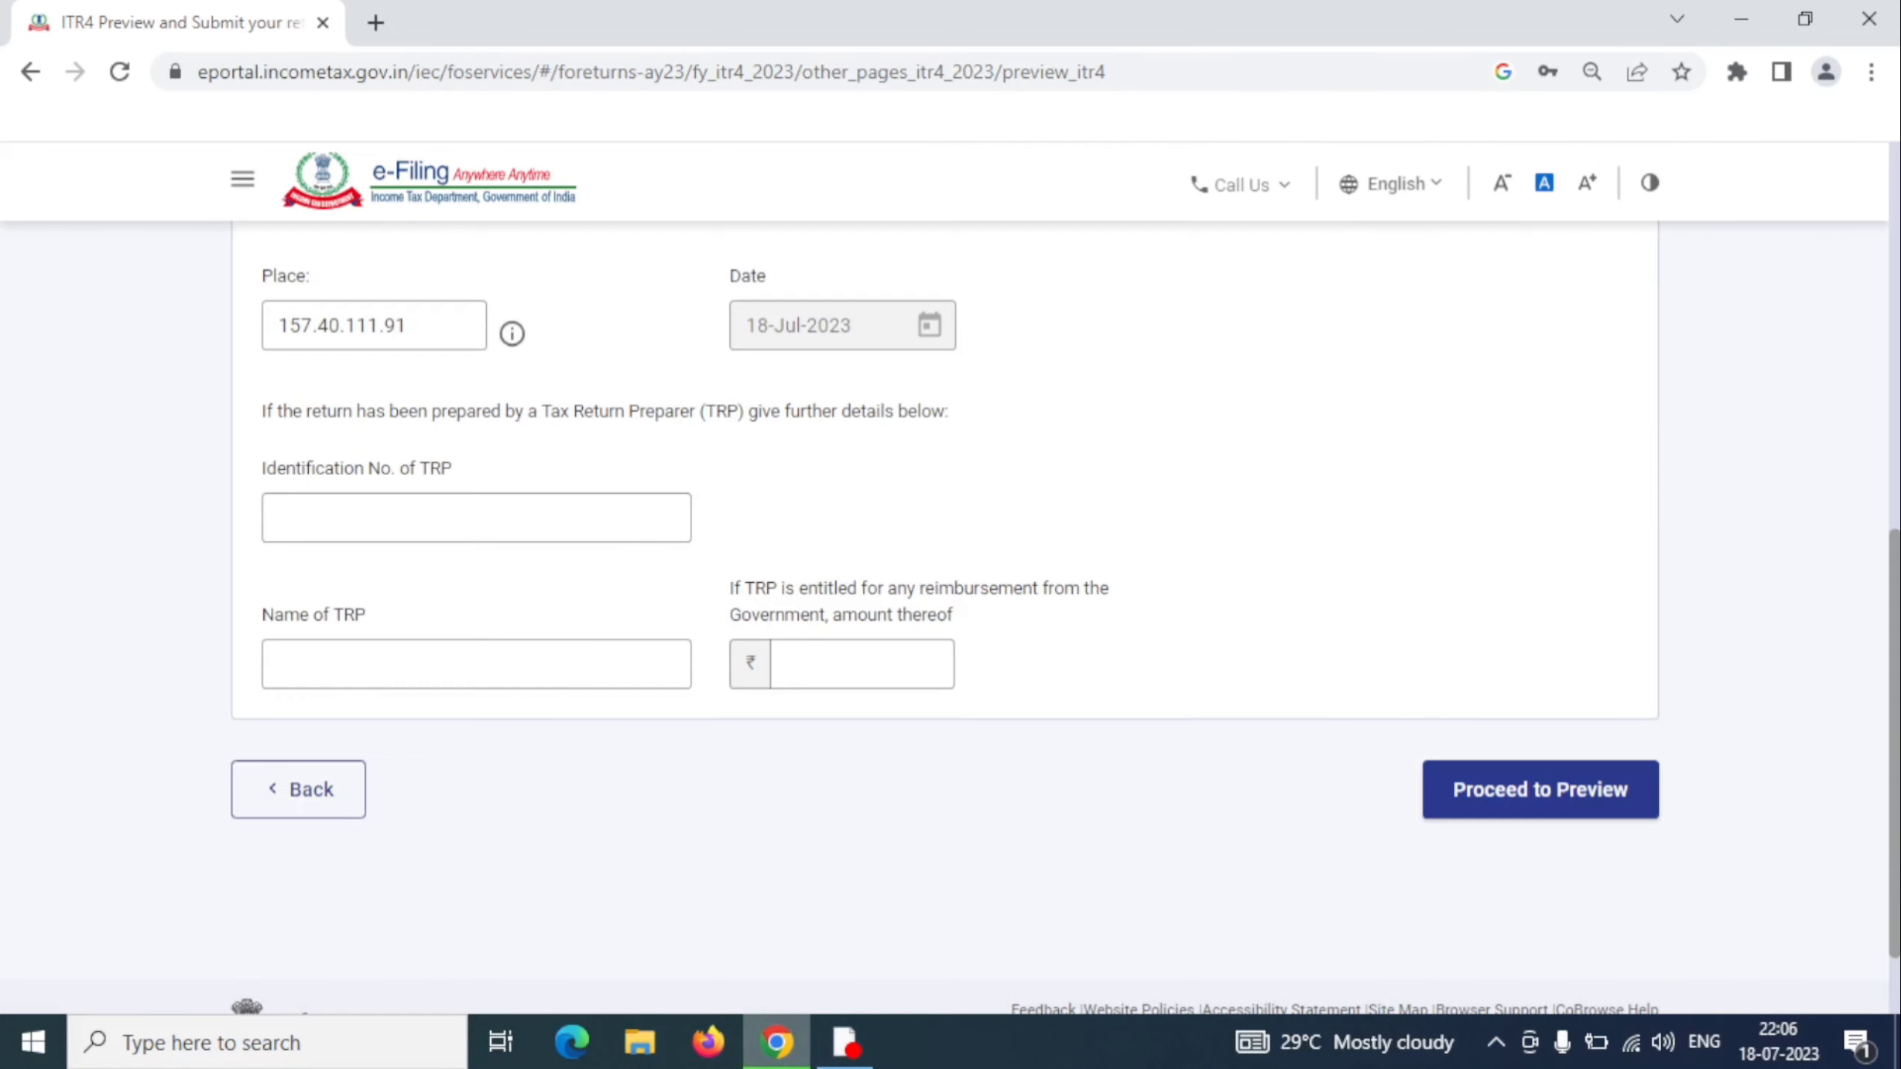
click(1536, 795)
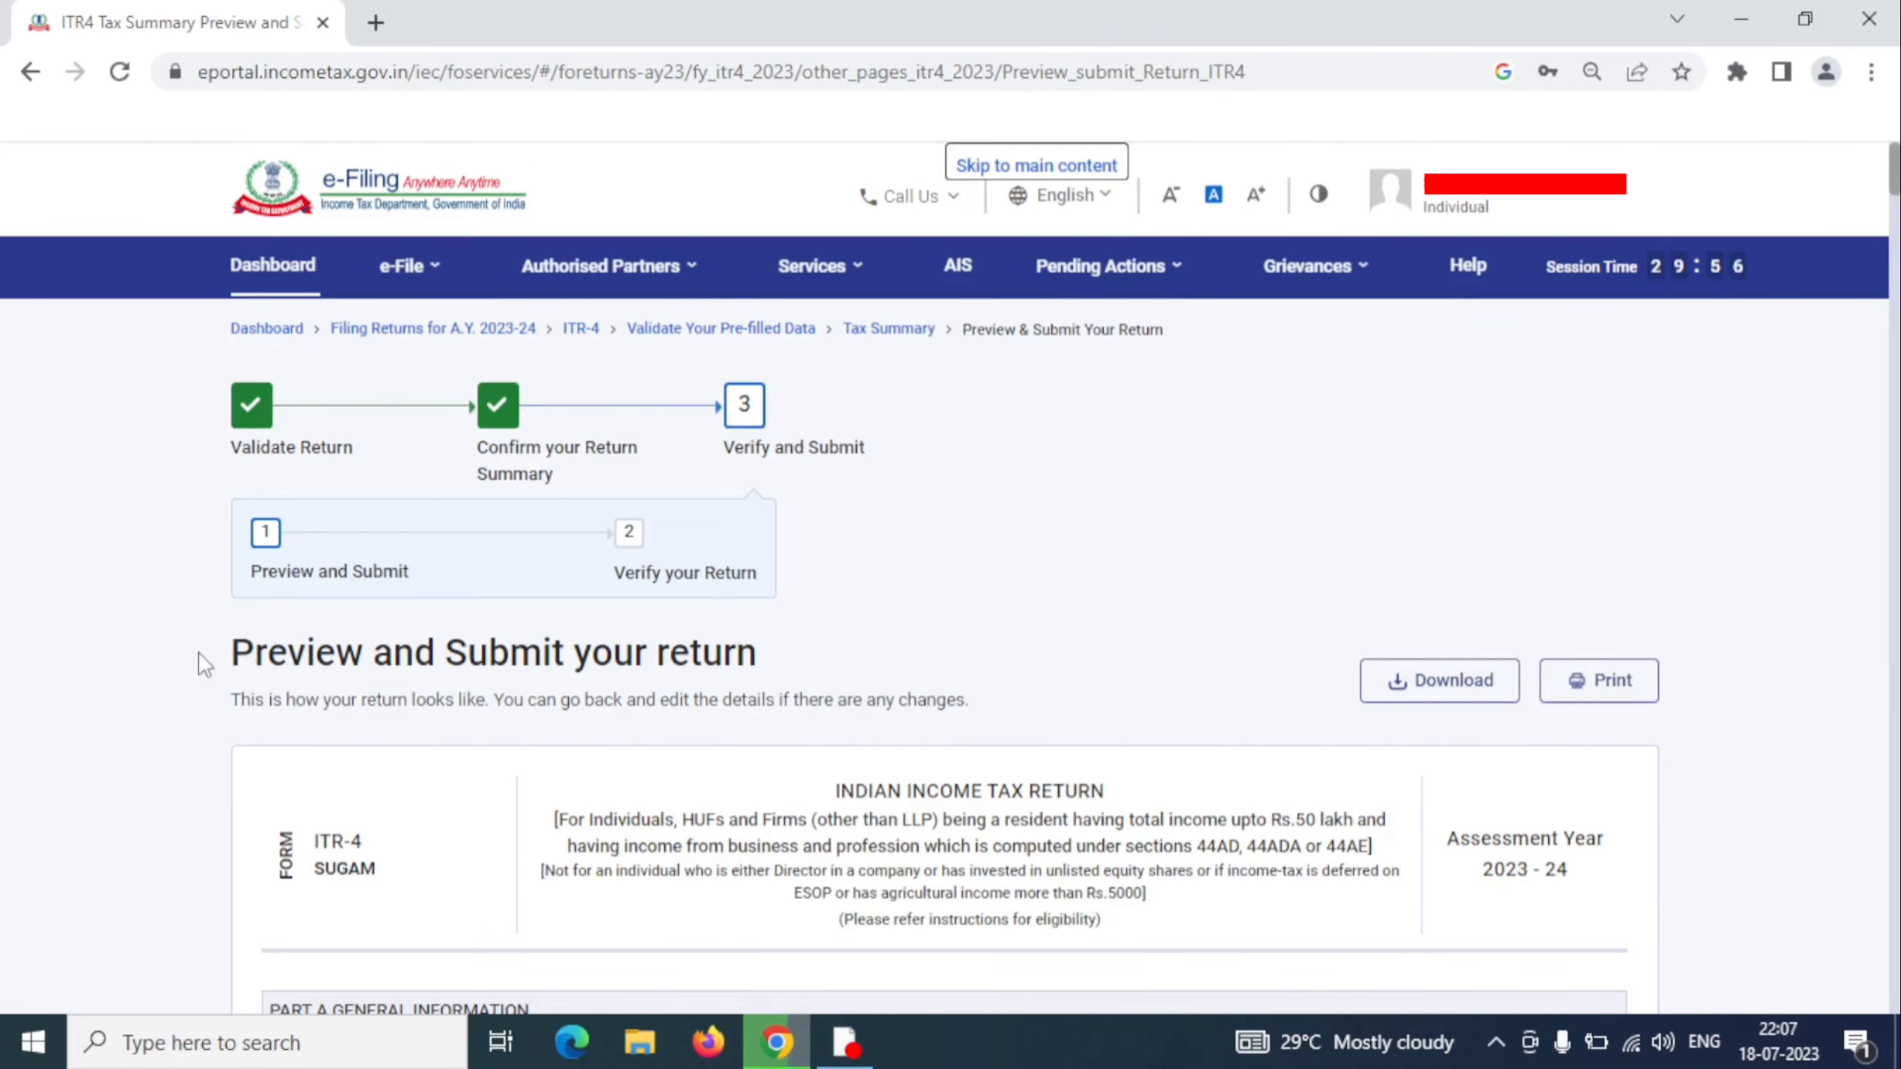
Step: Look through the ITR-4 preview to its end and proceed to verification of the validated return
drag(200, 662, 757, 678)
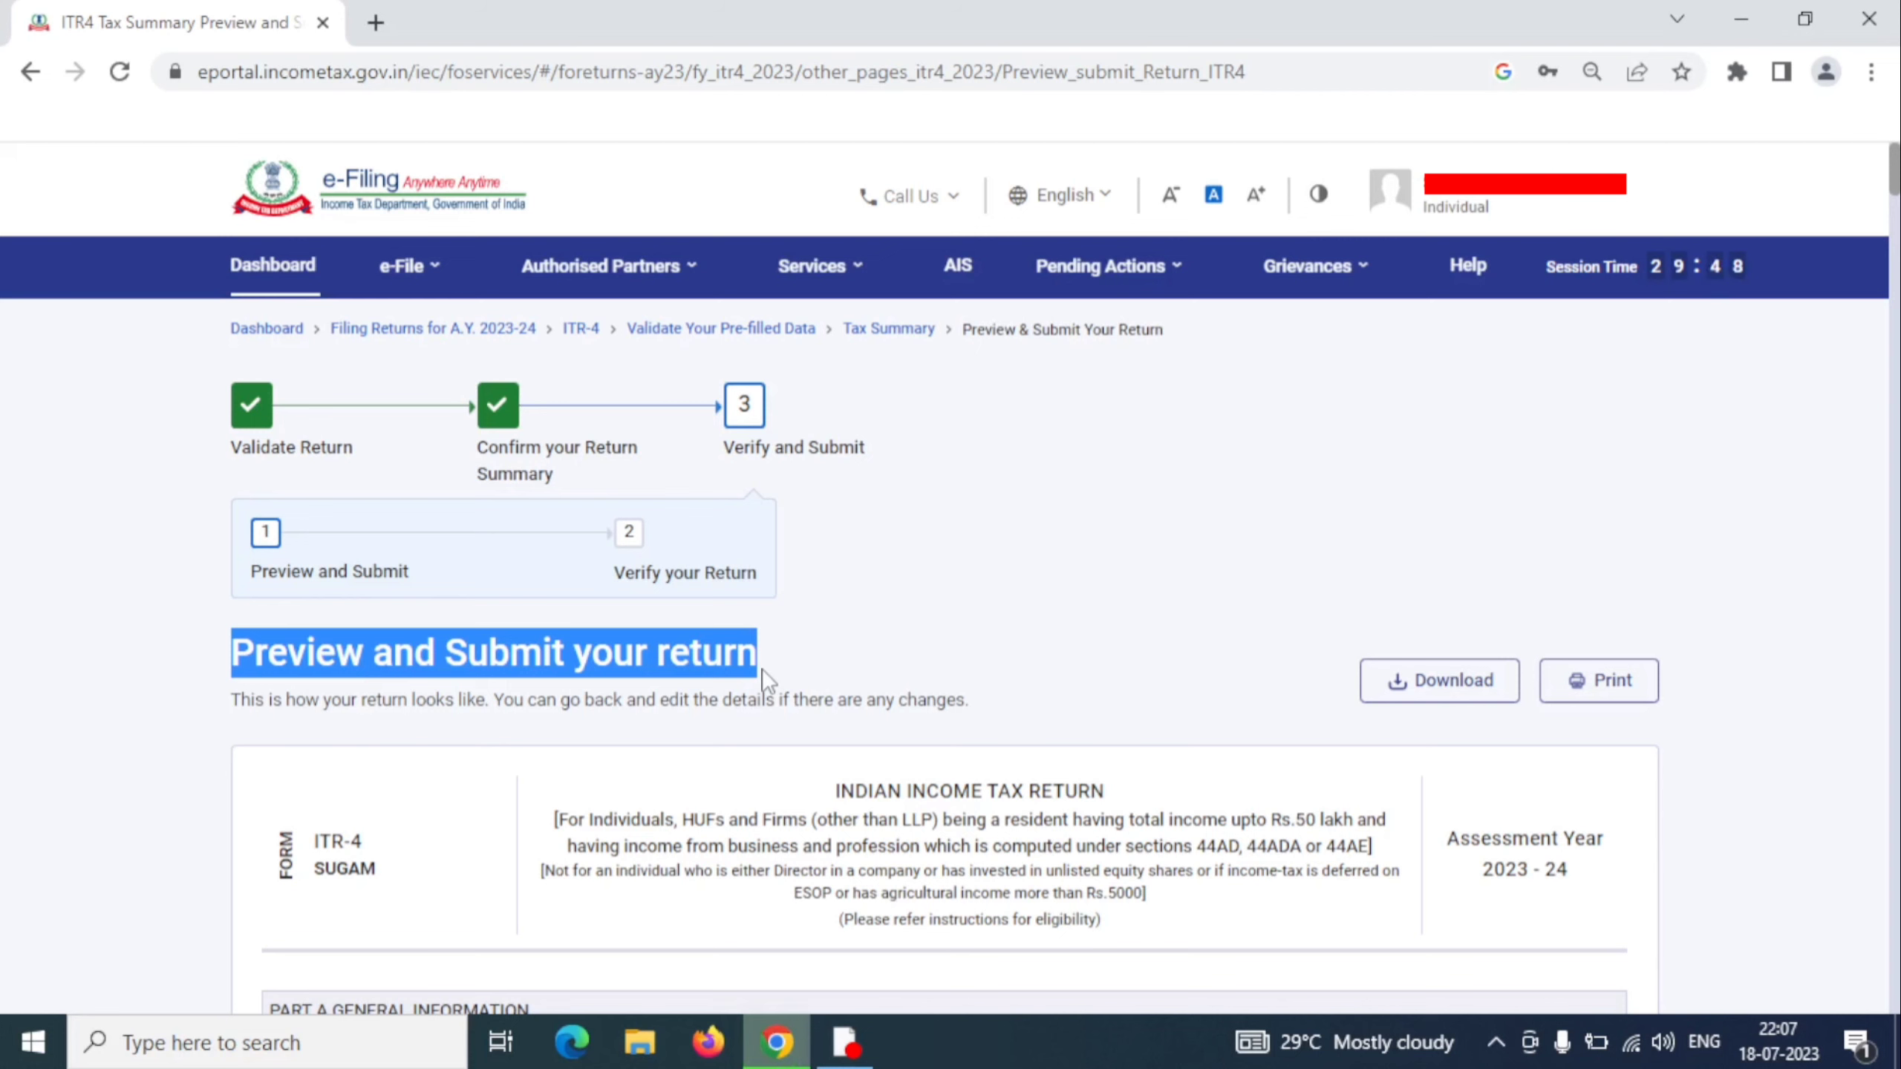
drag(1894, 170, 1892, 1049)
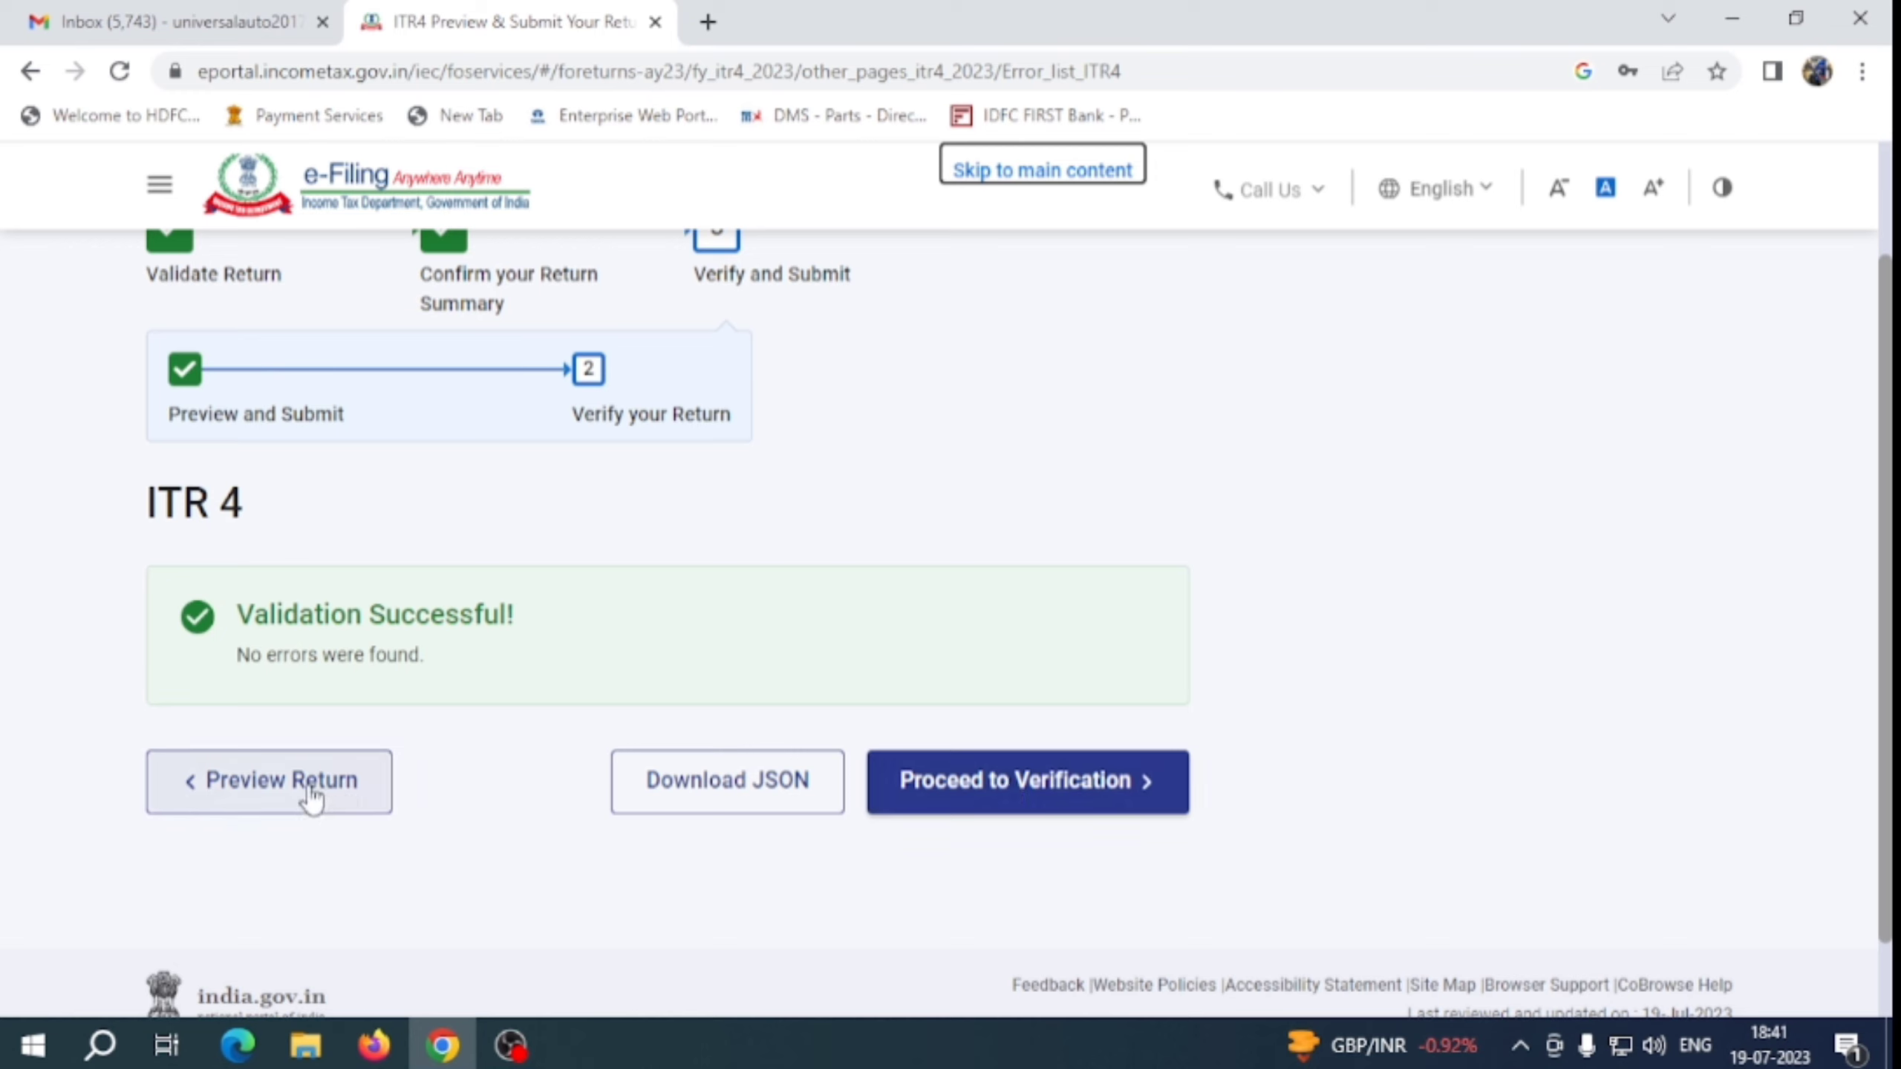
click(1024, 796)
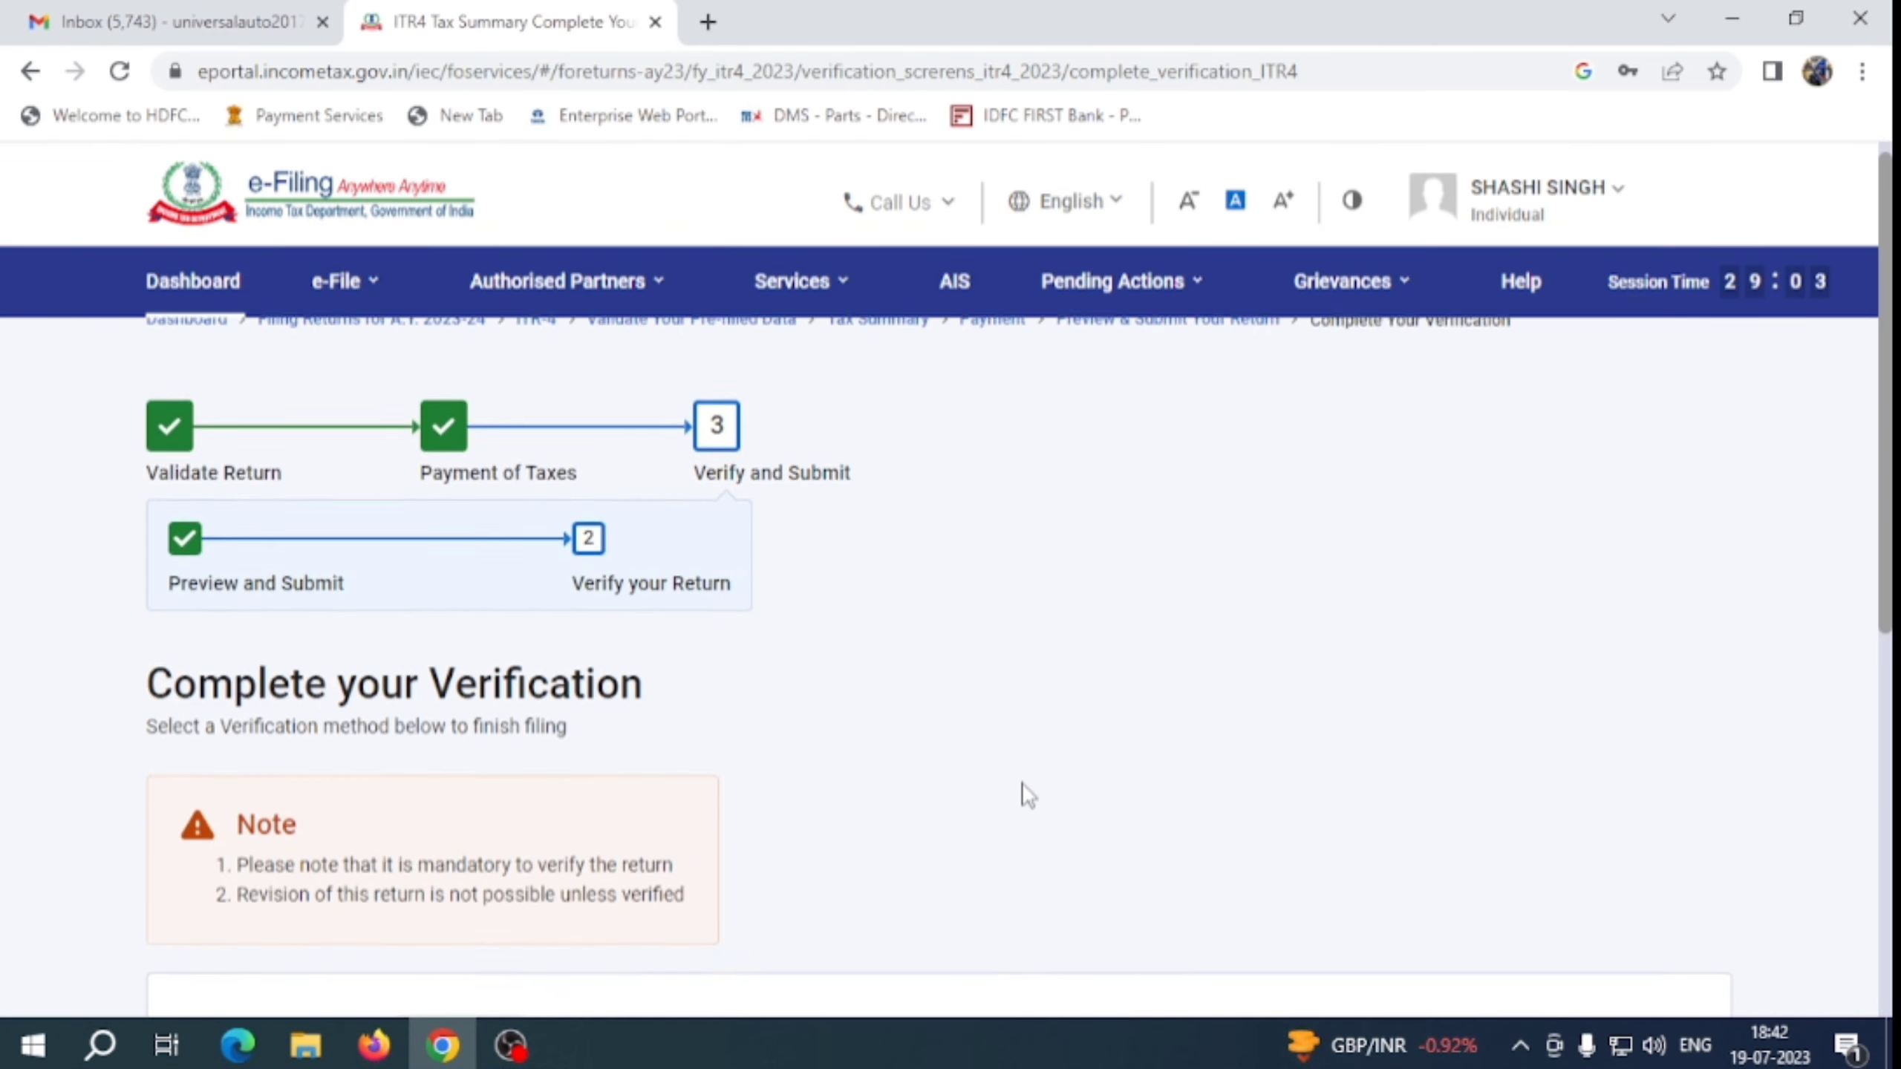
Step: Review the verification methods, choose e-Verify Now and continue
scroll(1023, 789, down, 8)
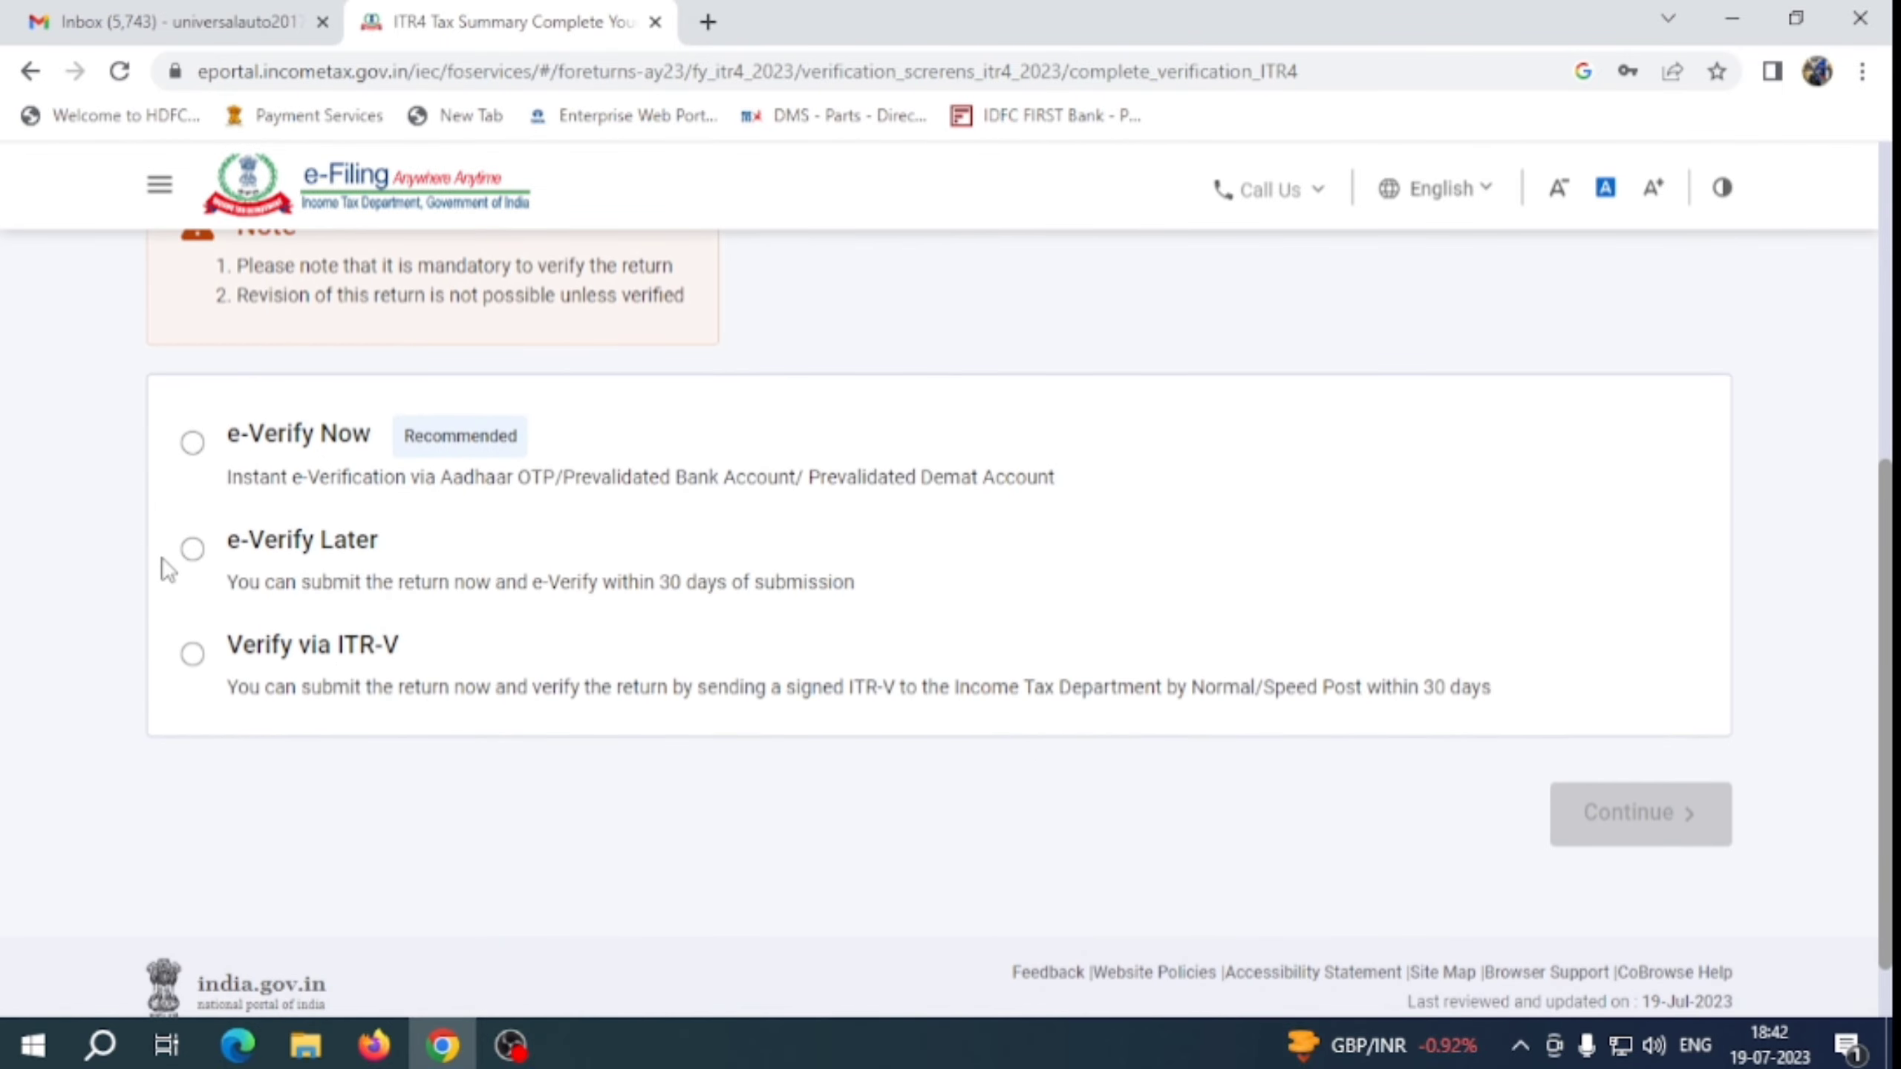
scroll(1102, 460, up, 2)
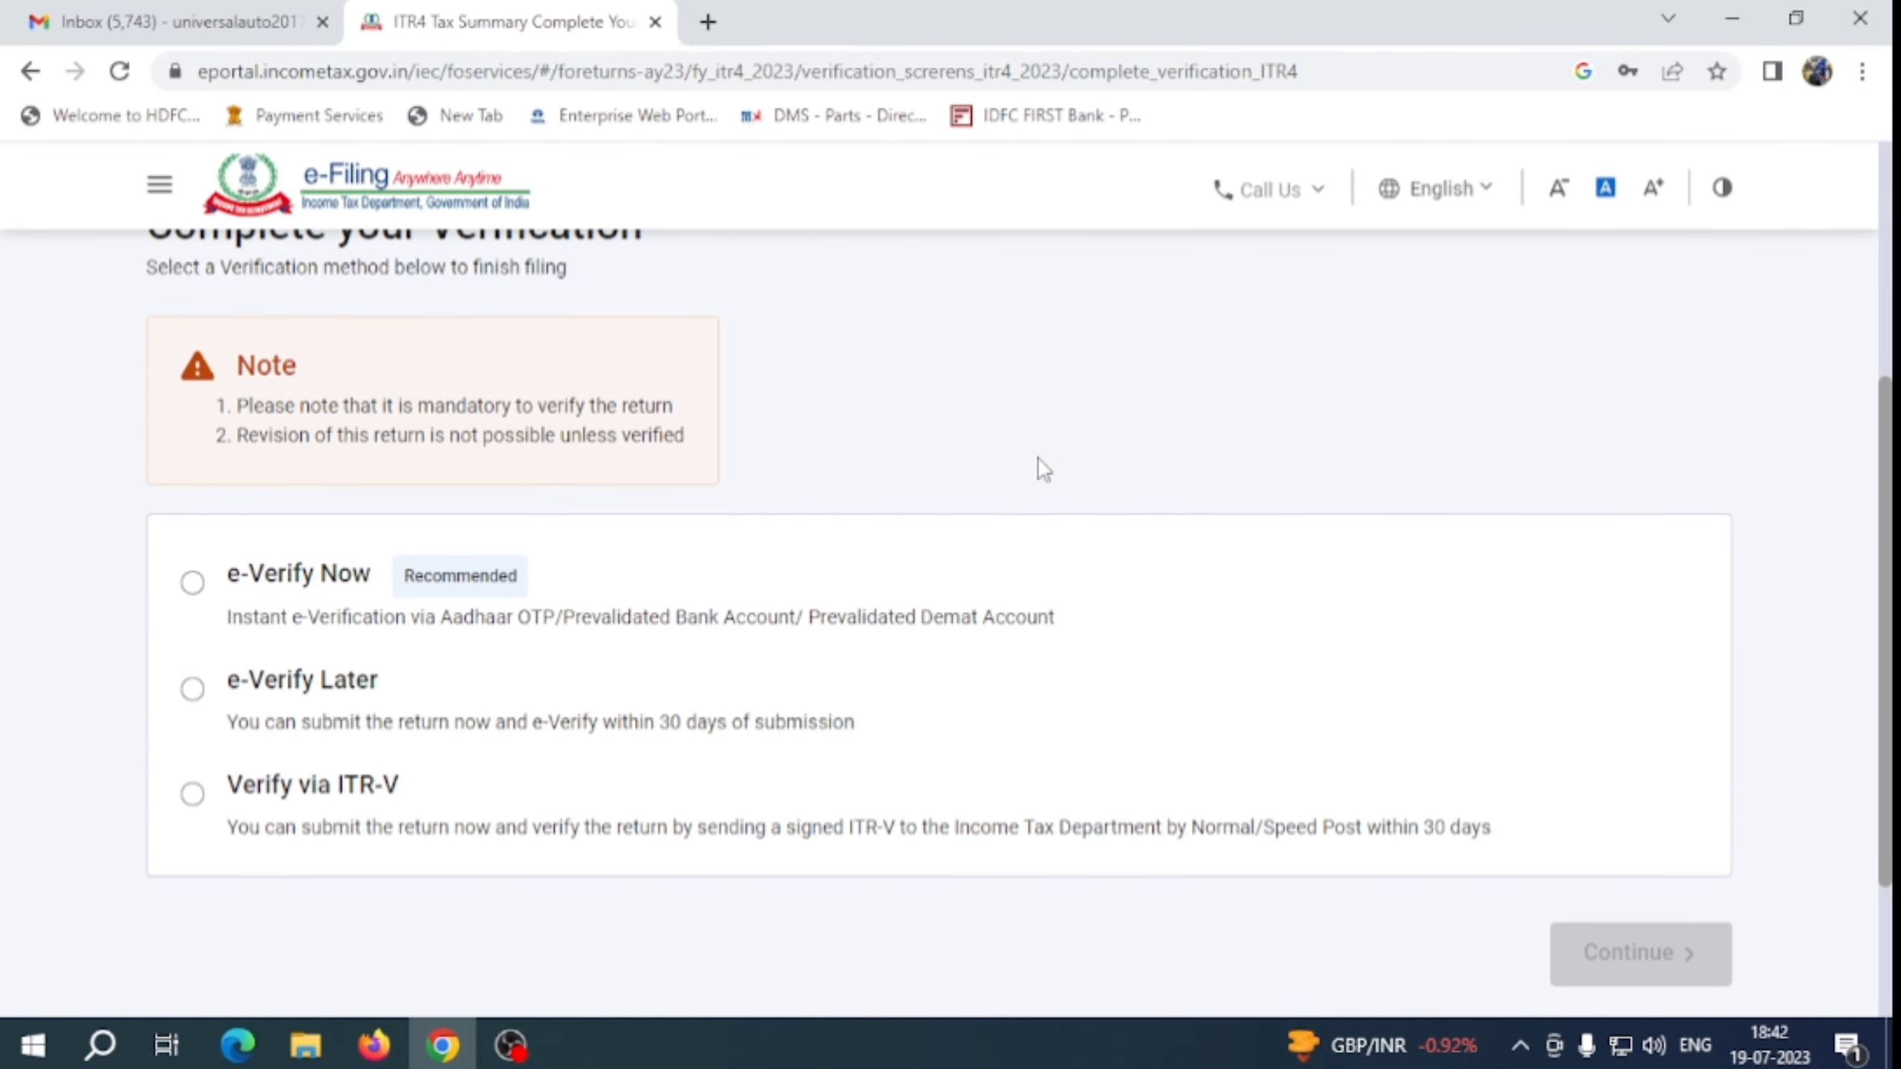
scroll(1039, 467, up, 2)
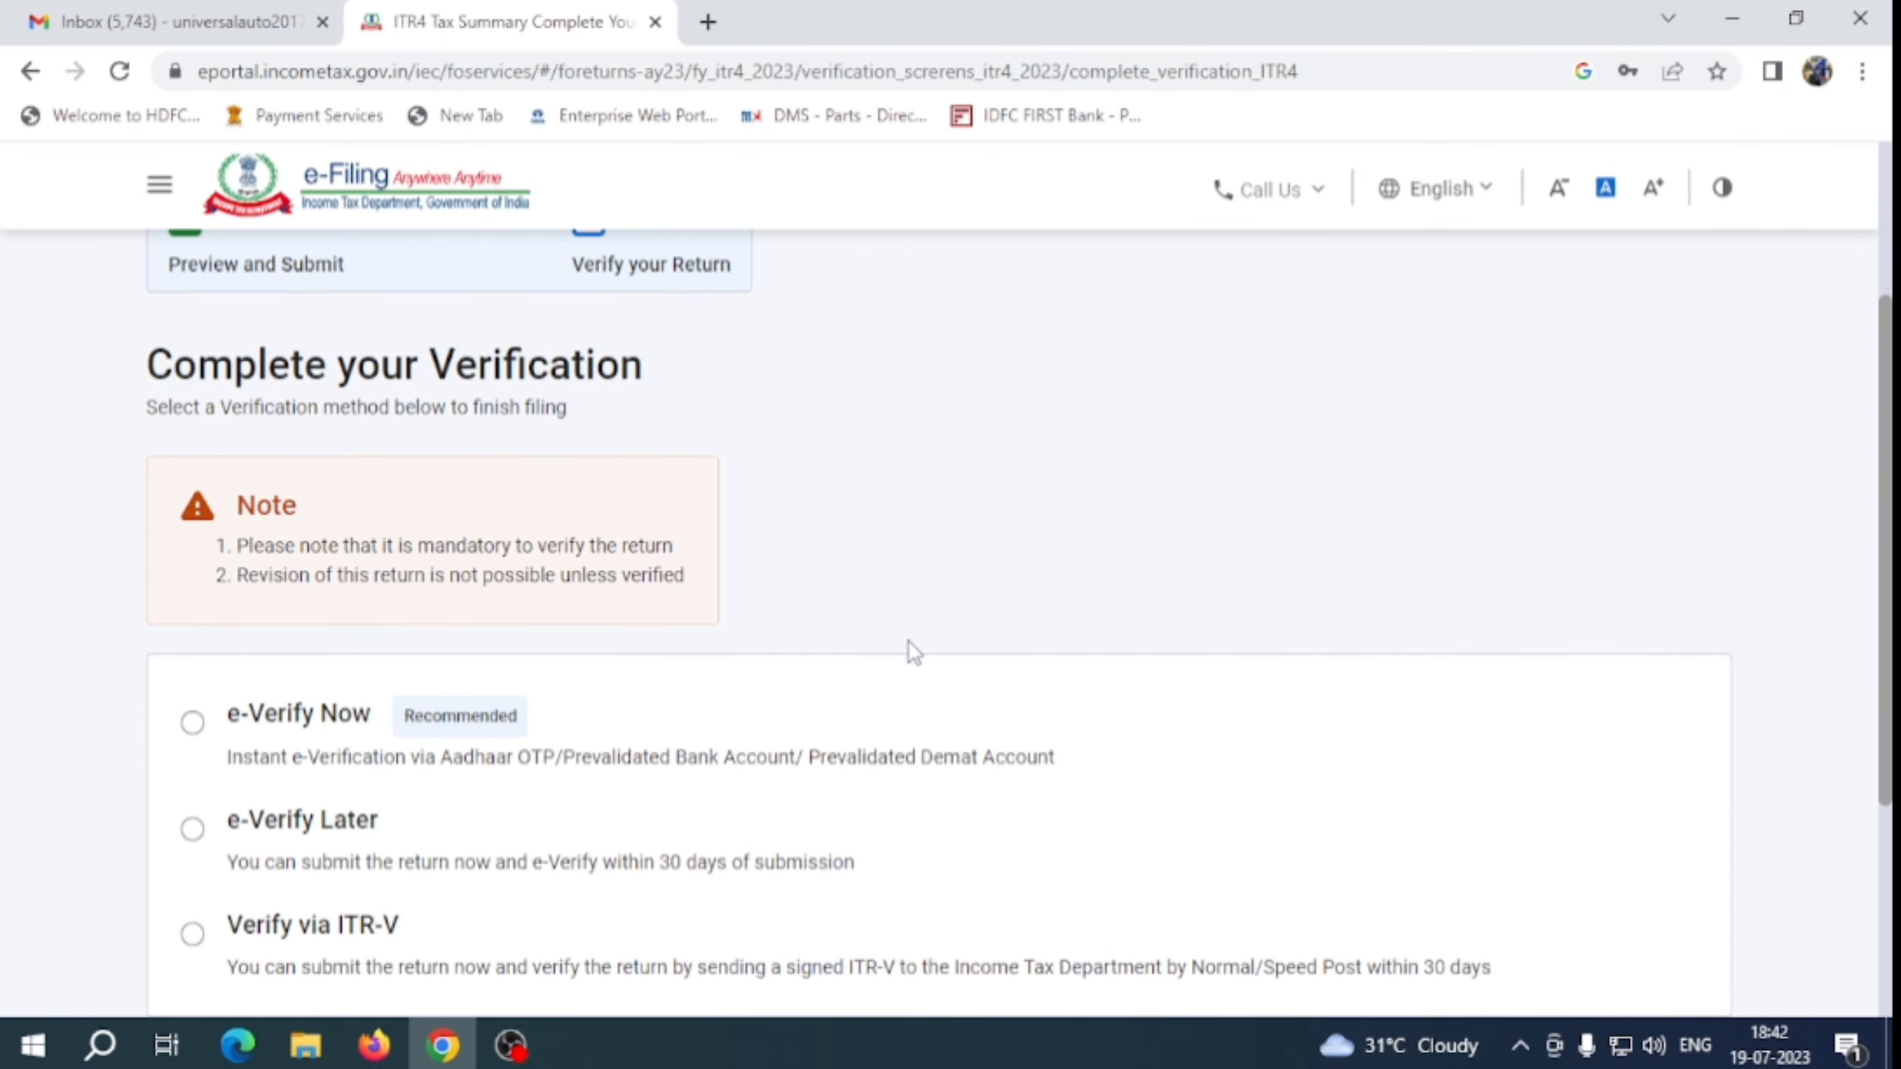
click(193, 722)
scroll(1161, 741, down, 2)
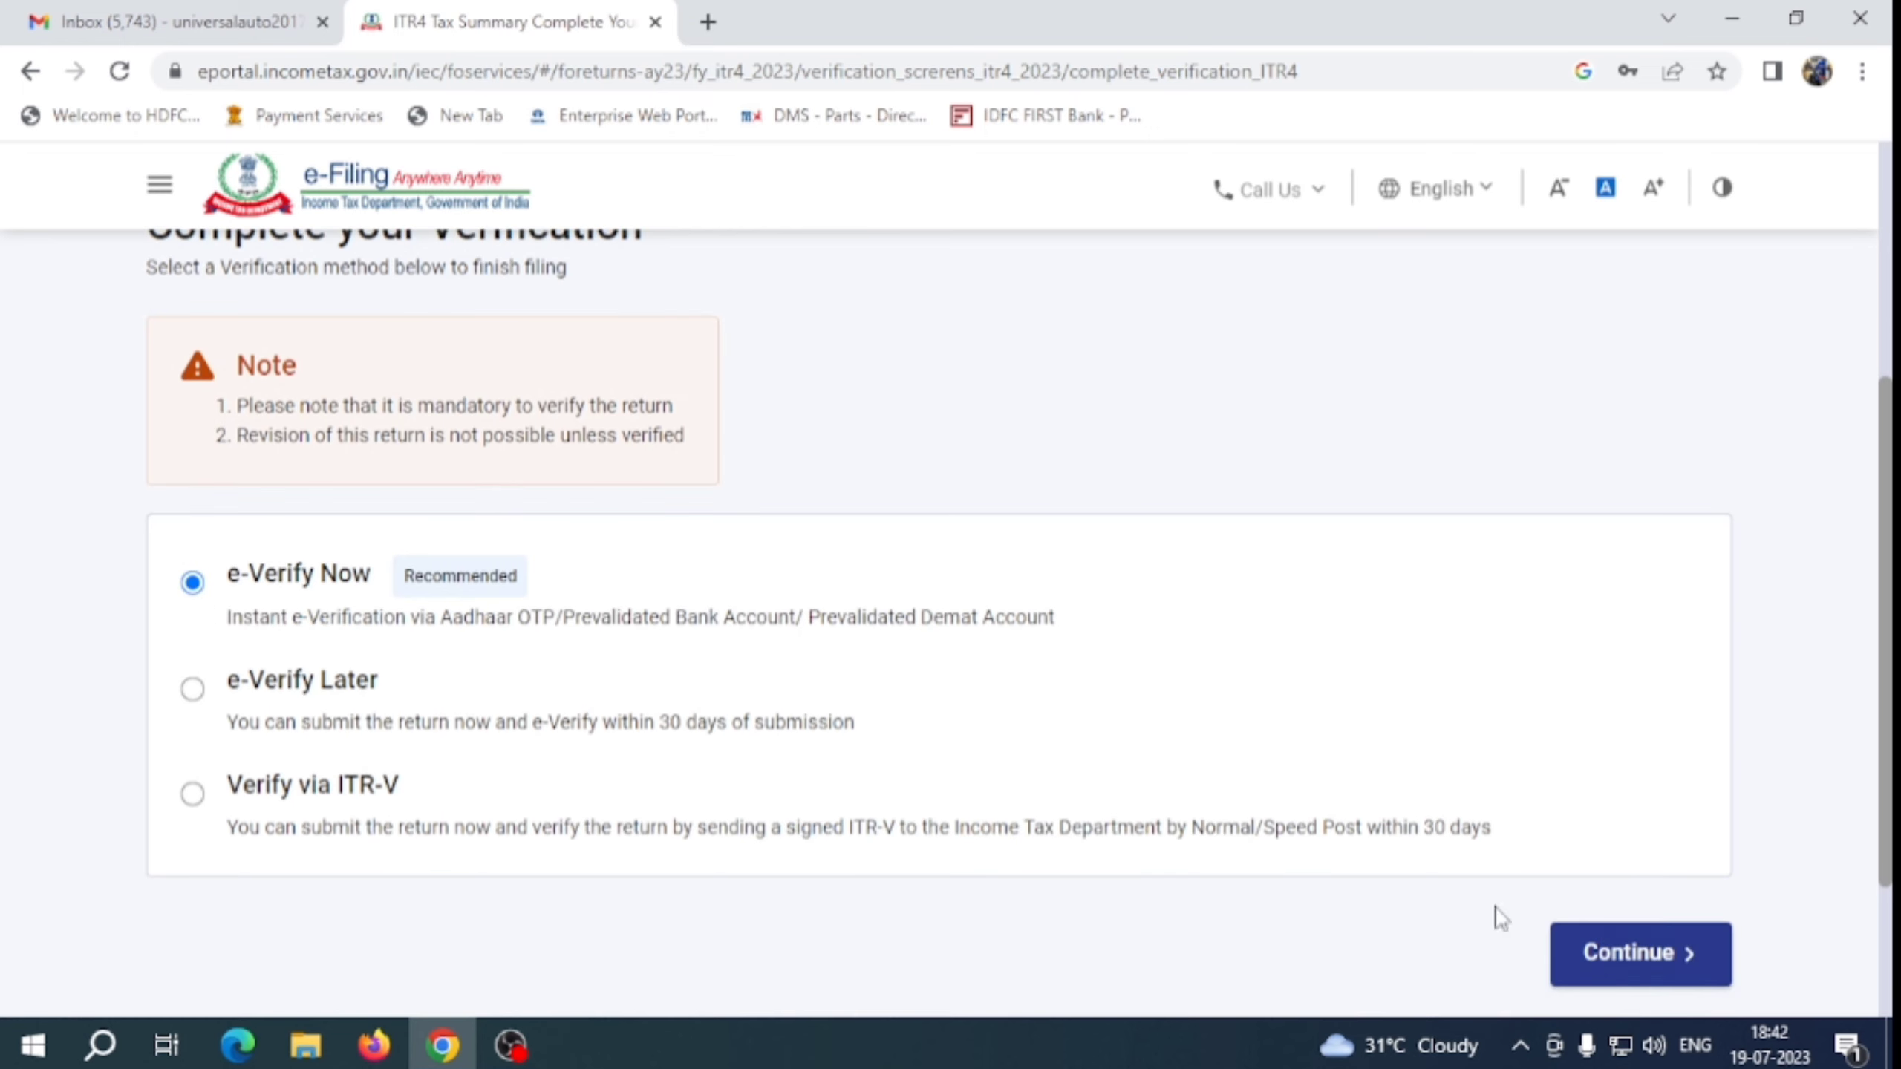
click(1627, 958)
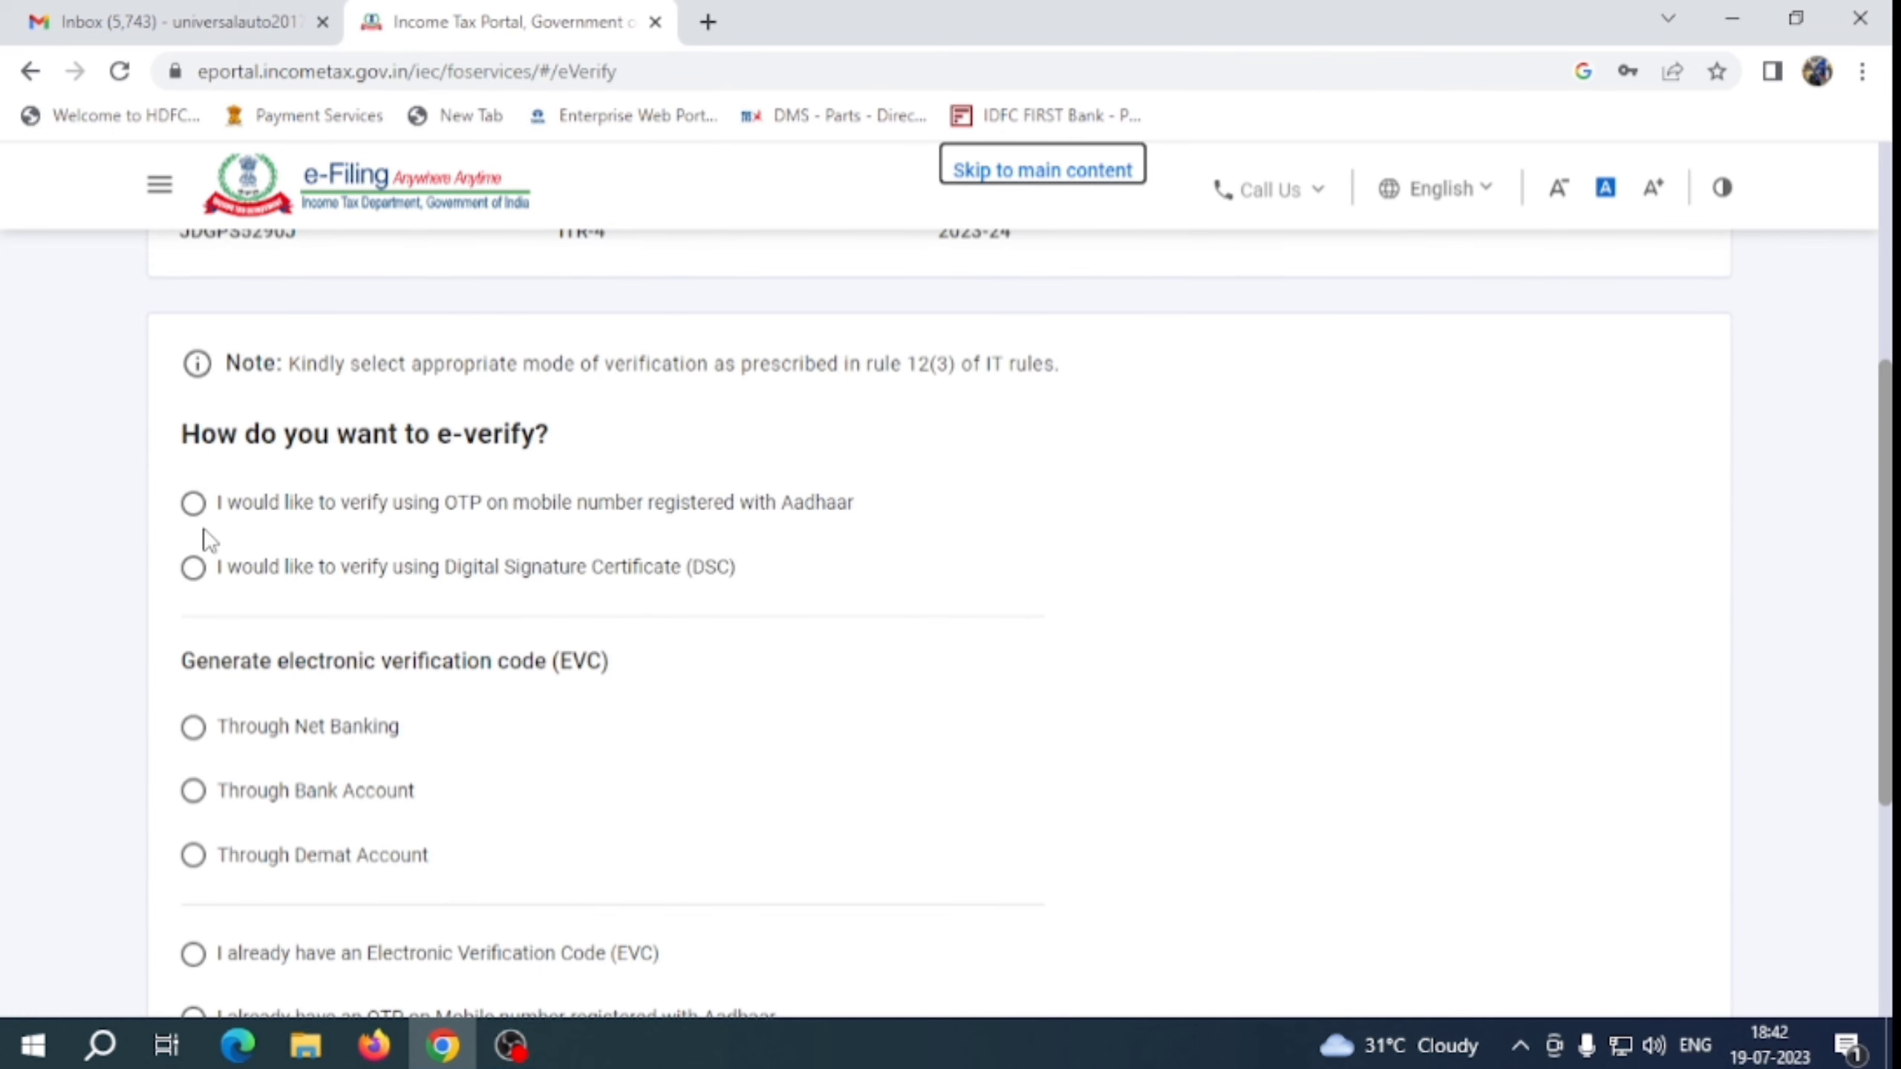
Step: Choose e-verification by OTP on the Aadhaar-registered mobile number, agree to validate the Aadhaar details and generate the OTP
click(194, 506)
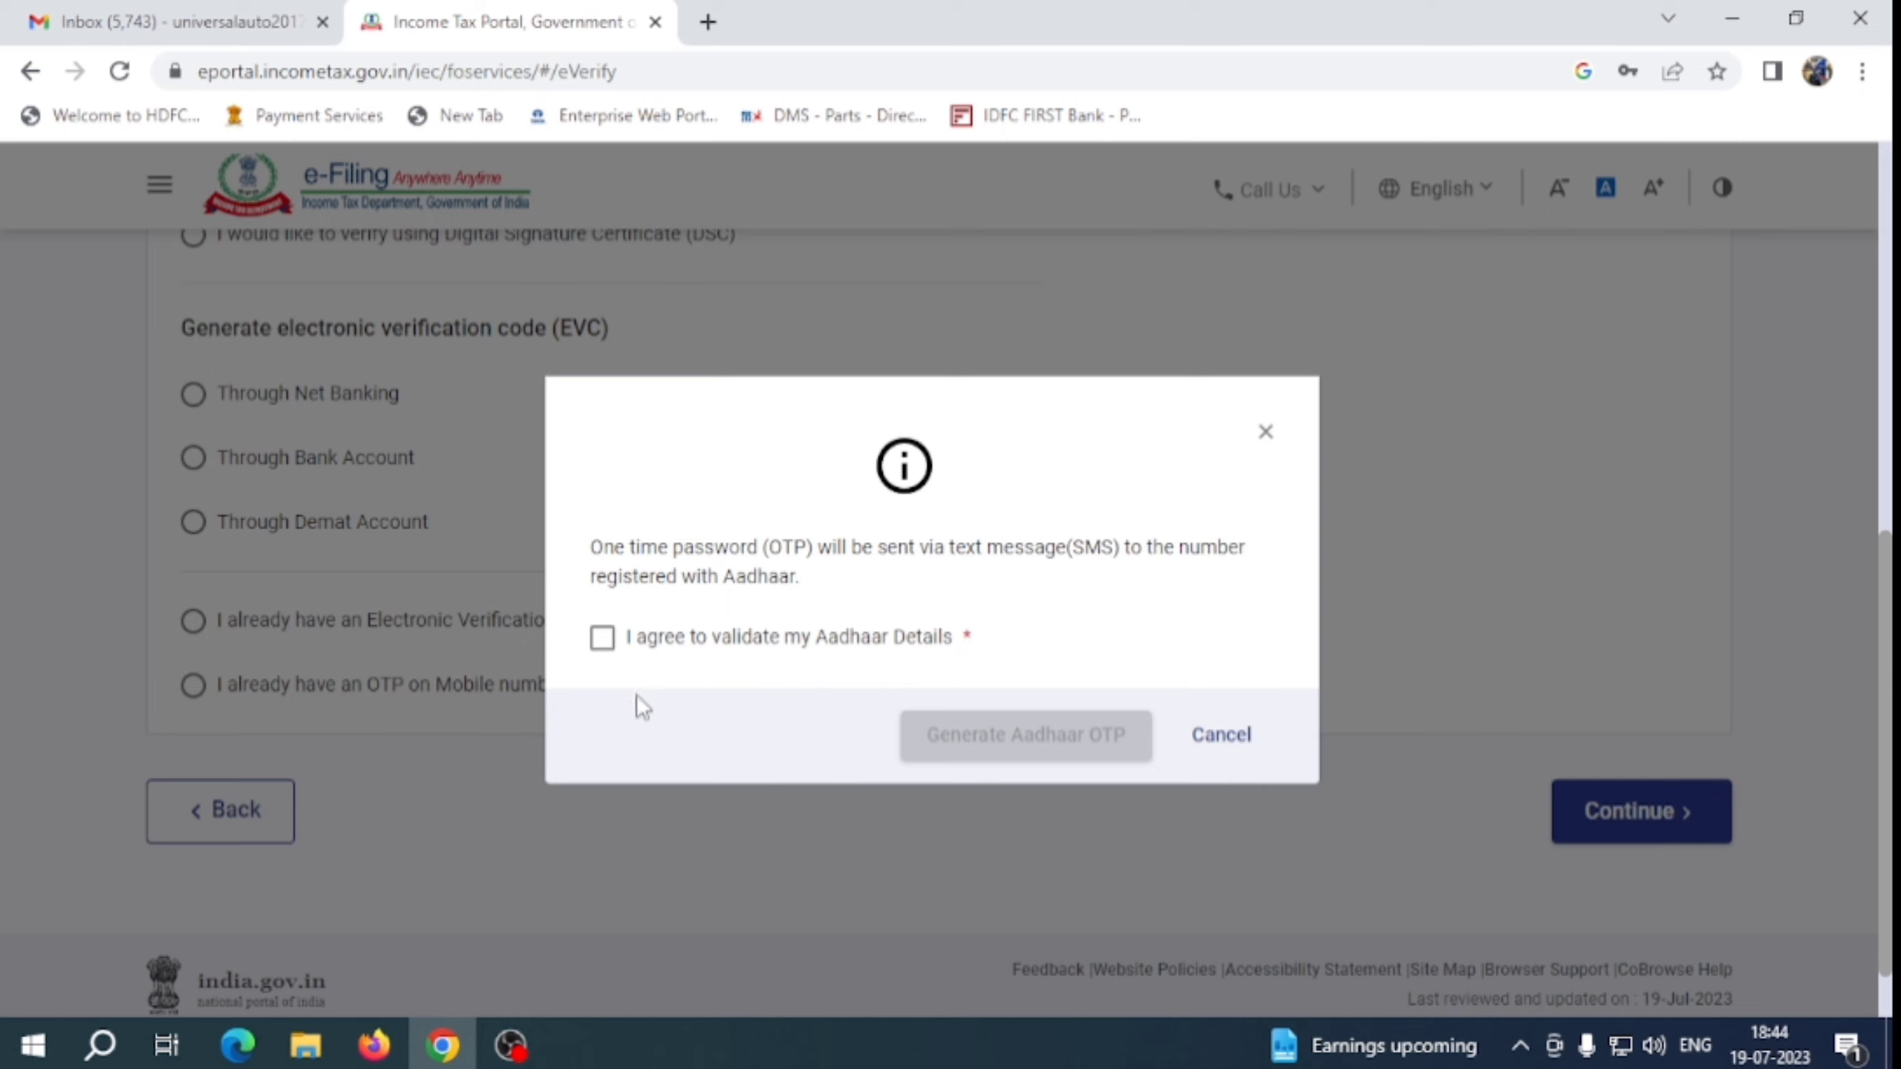
click(602, 638)
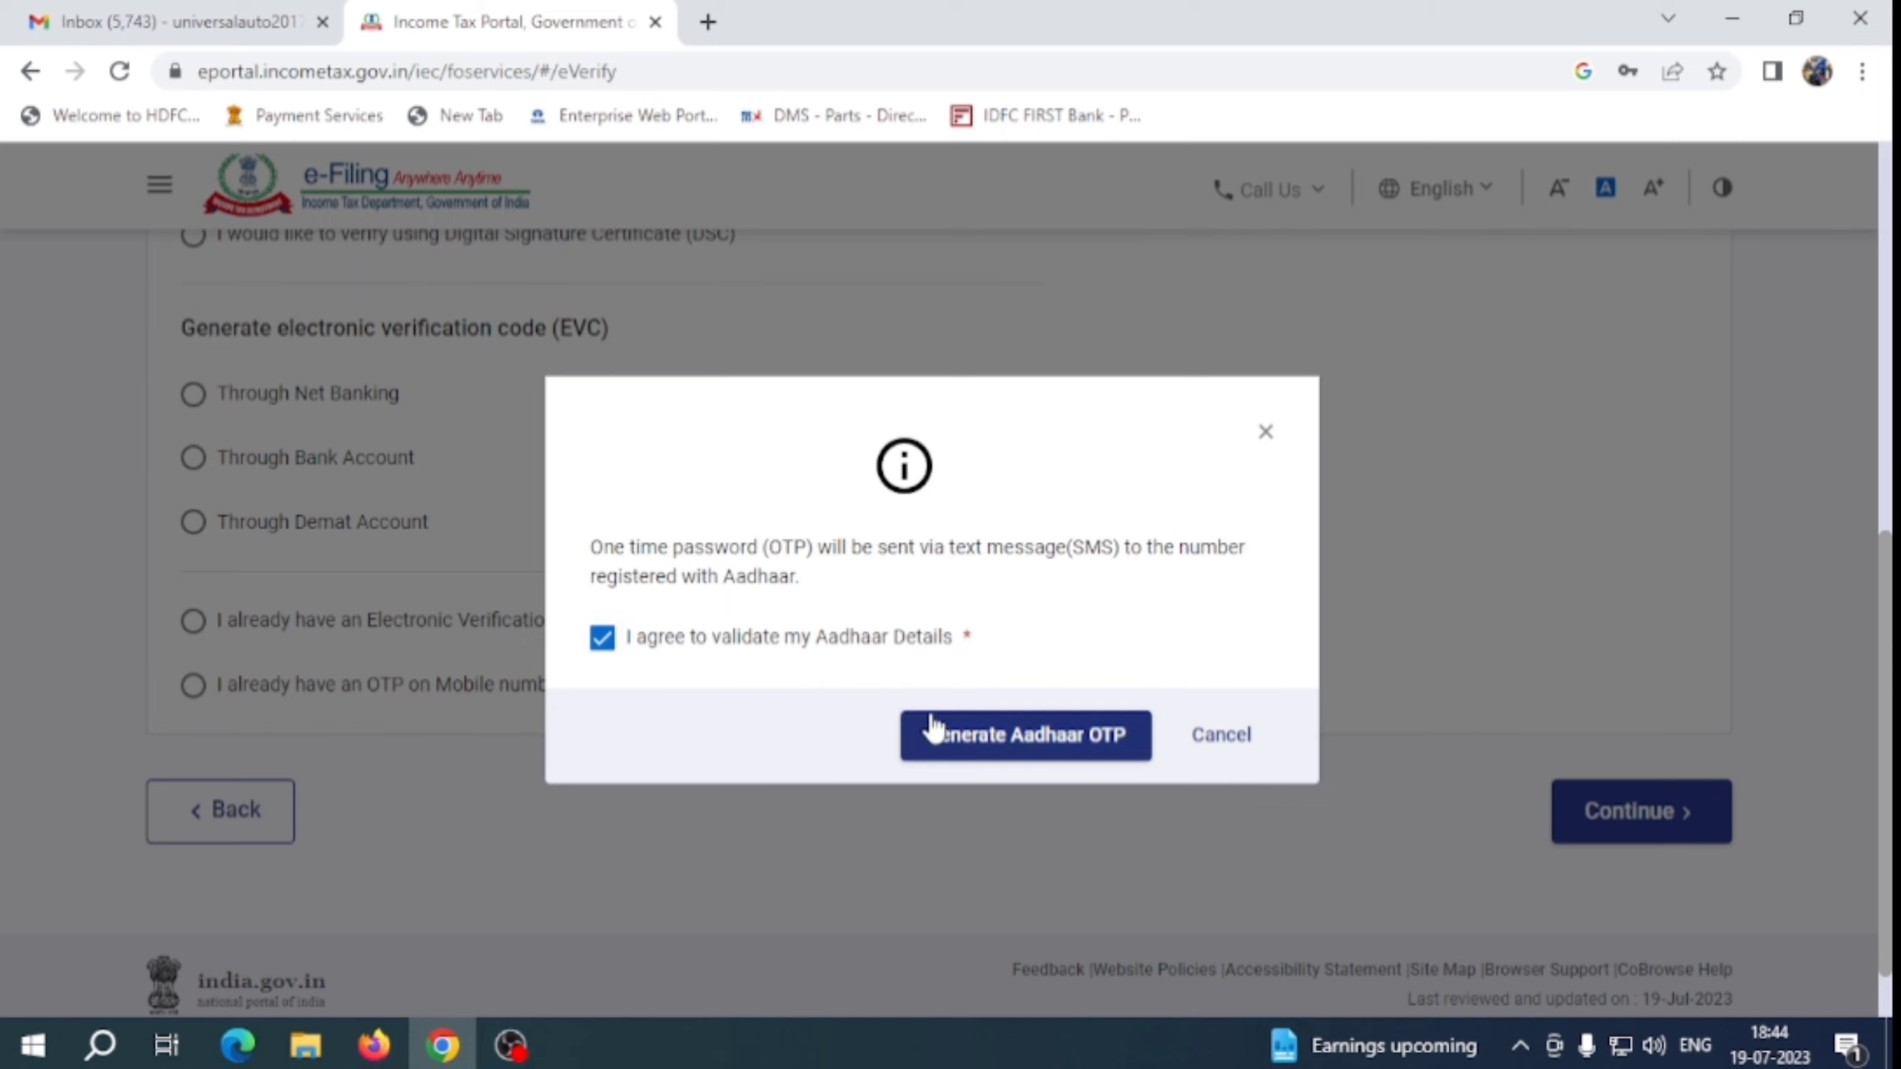
click(1017, 738)
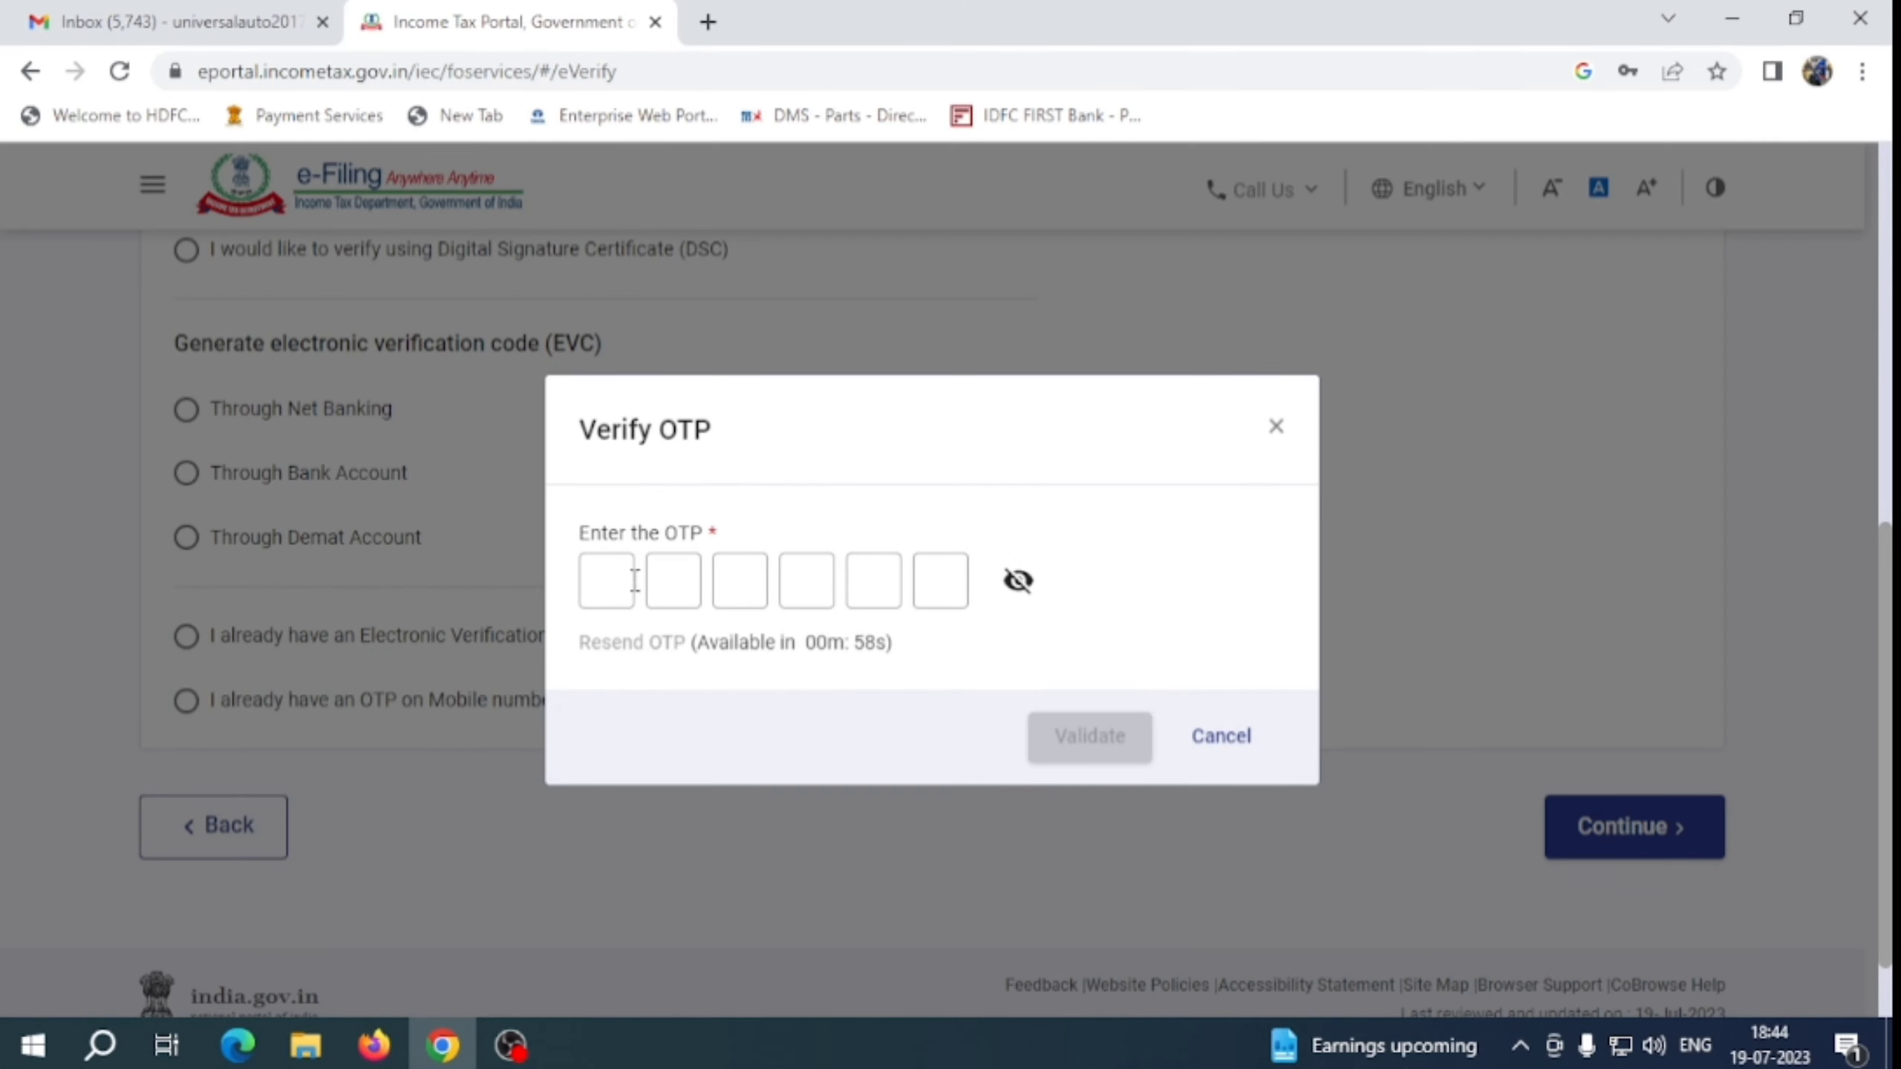
Step: Enter and validate the Aadhaar OTP, and submit the return
click(616, 573)
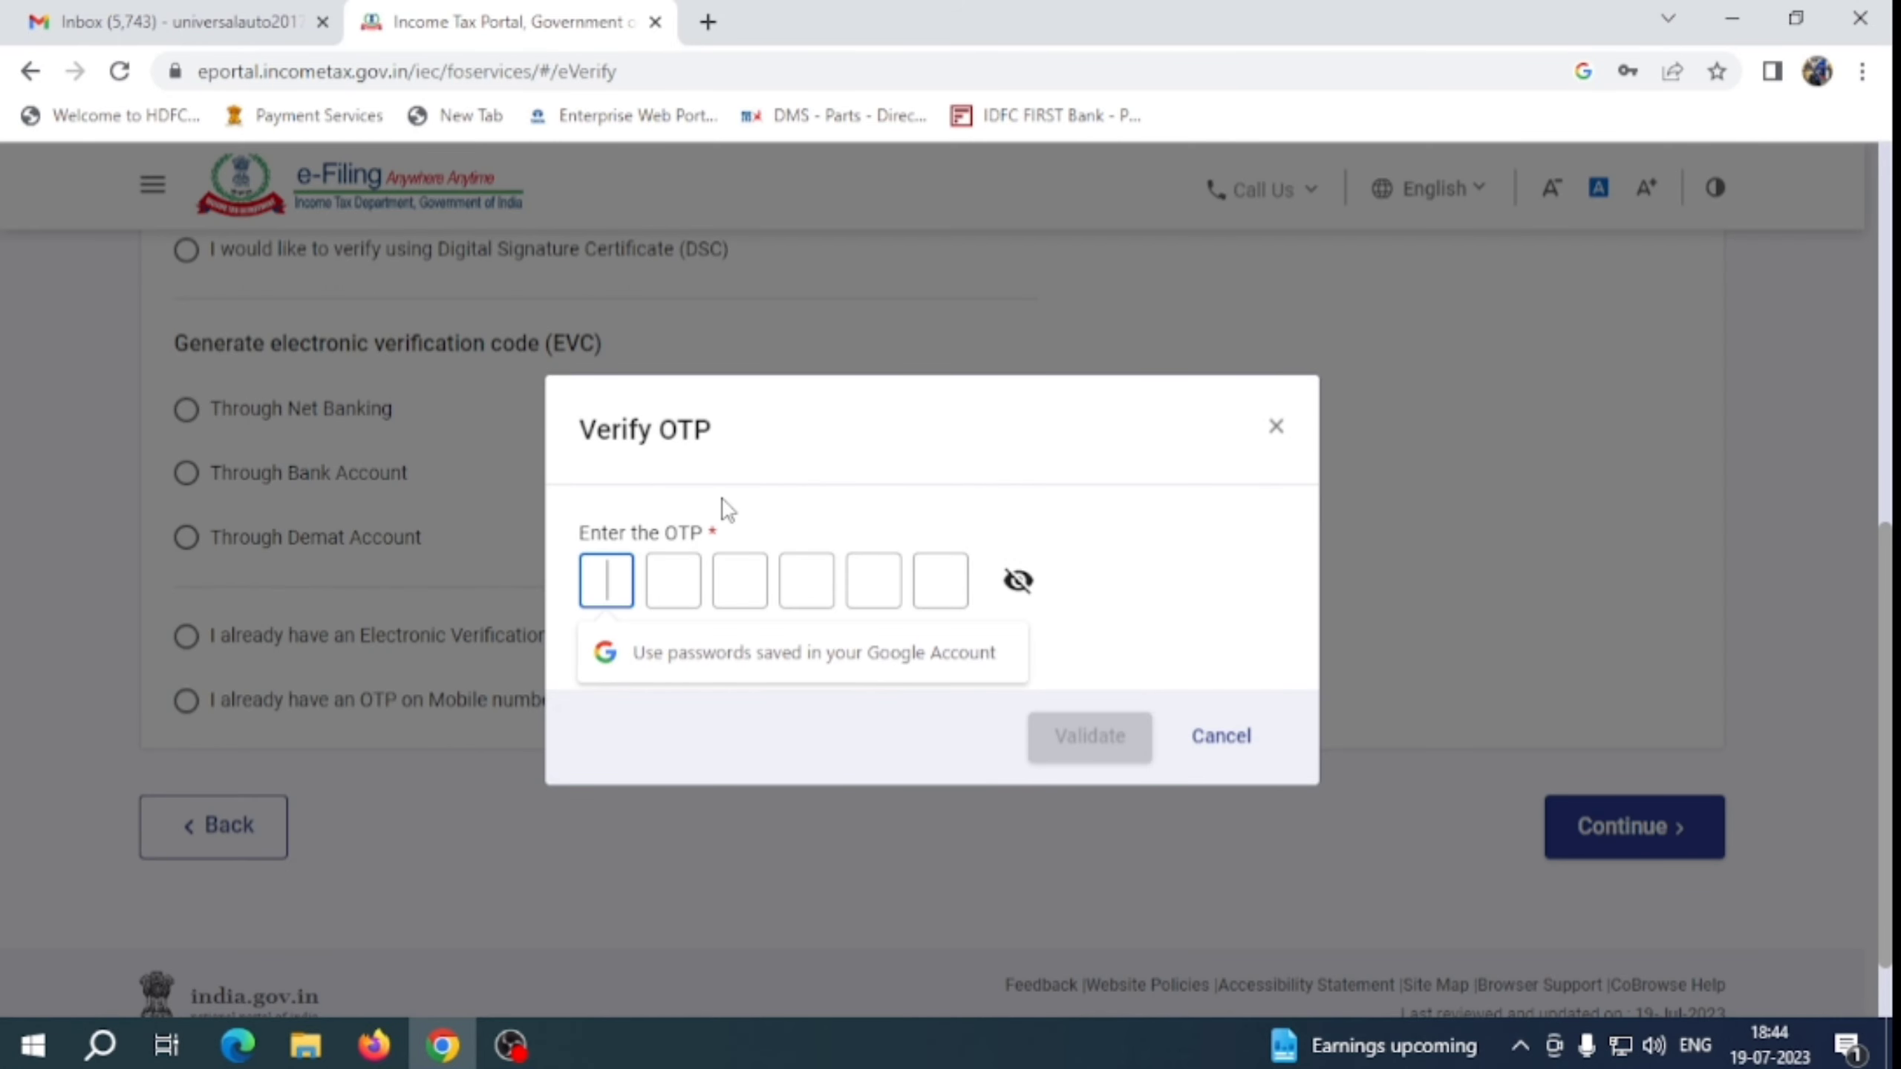
text(••)
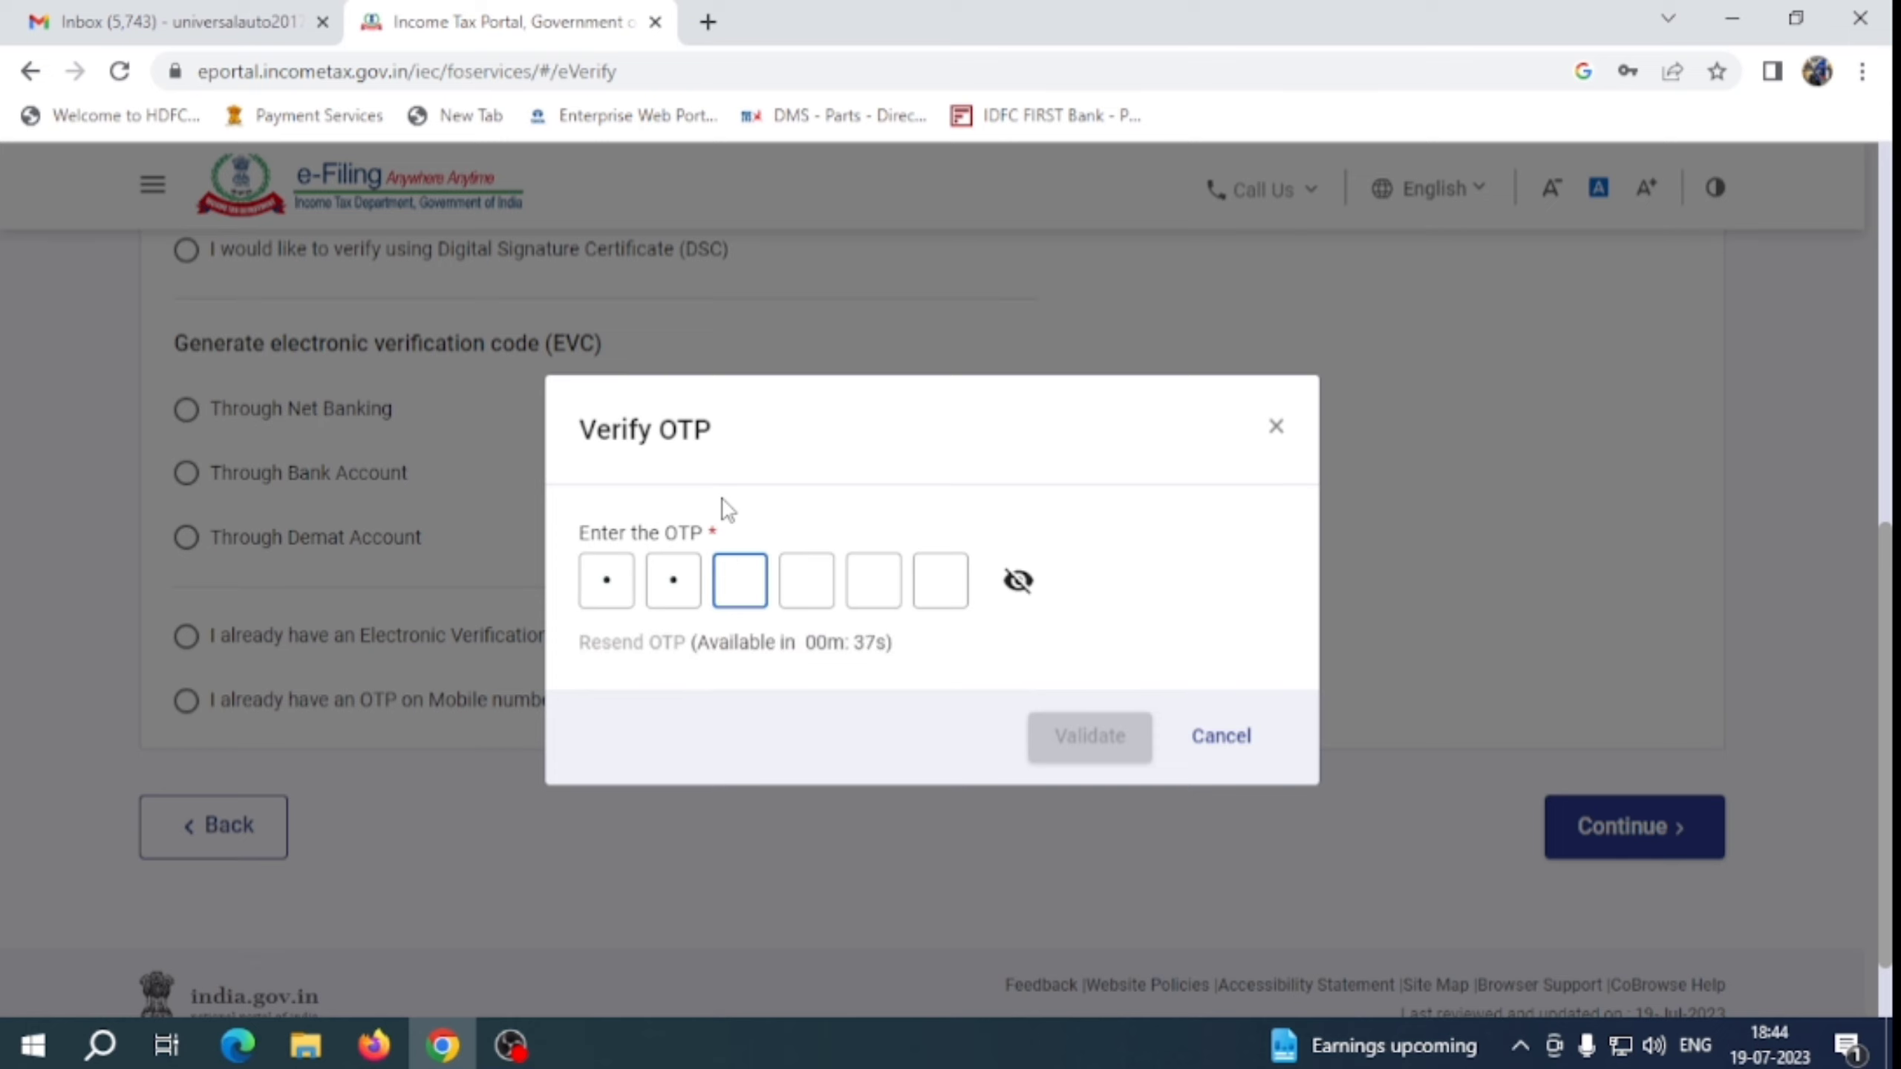
text(••••)
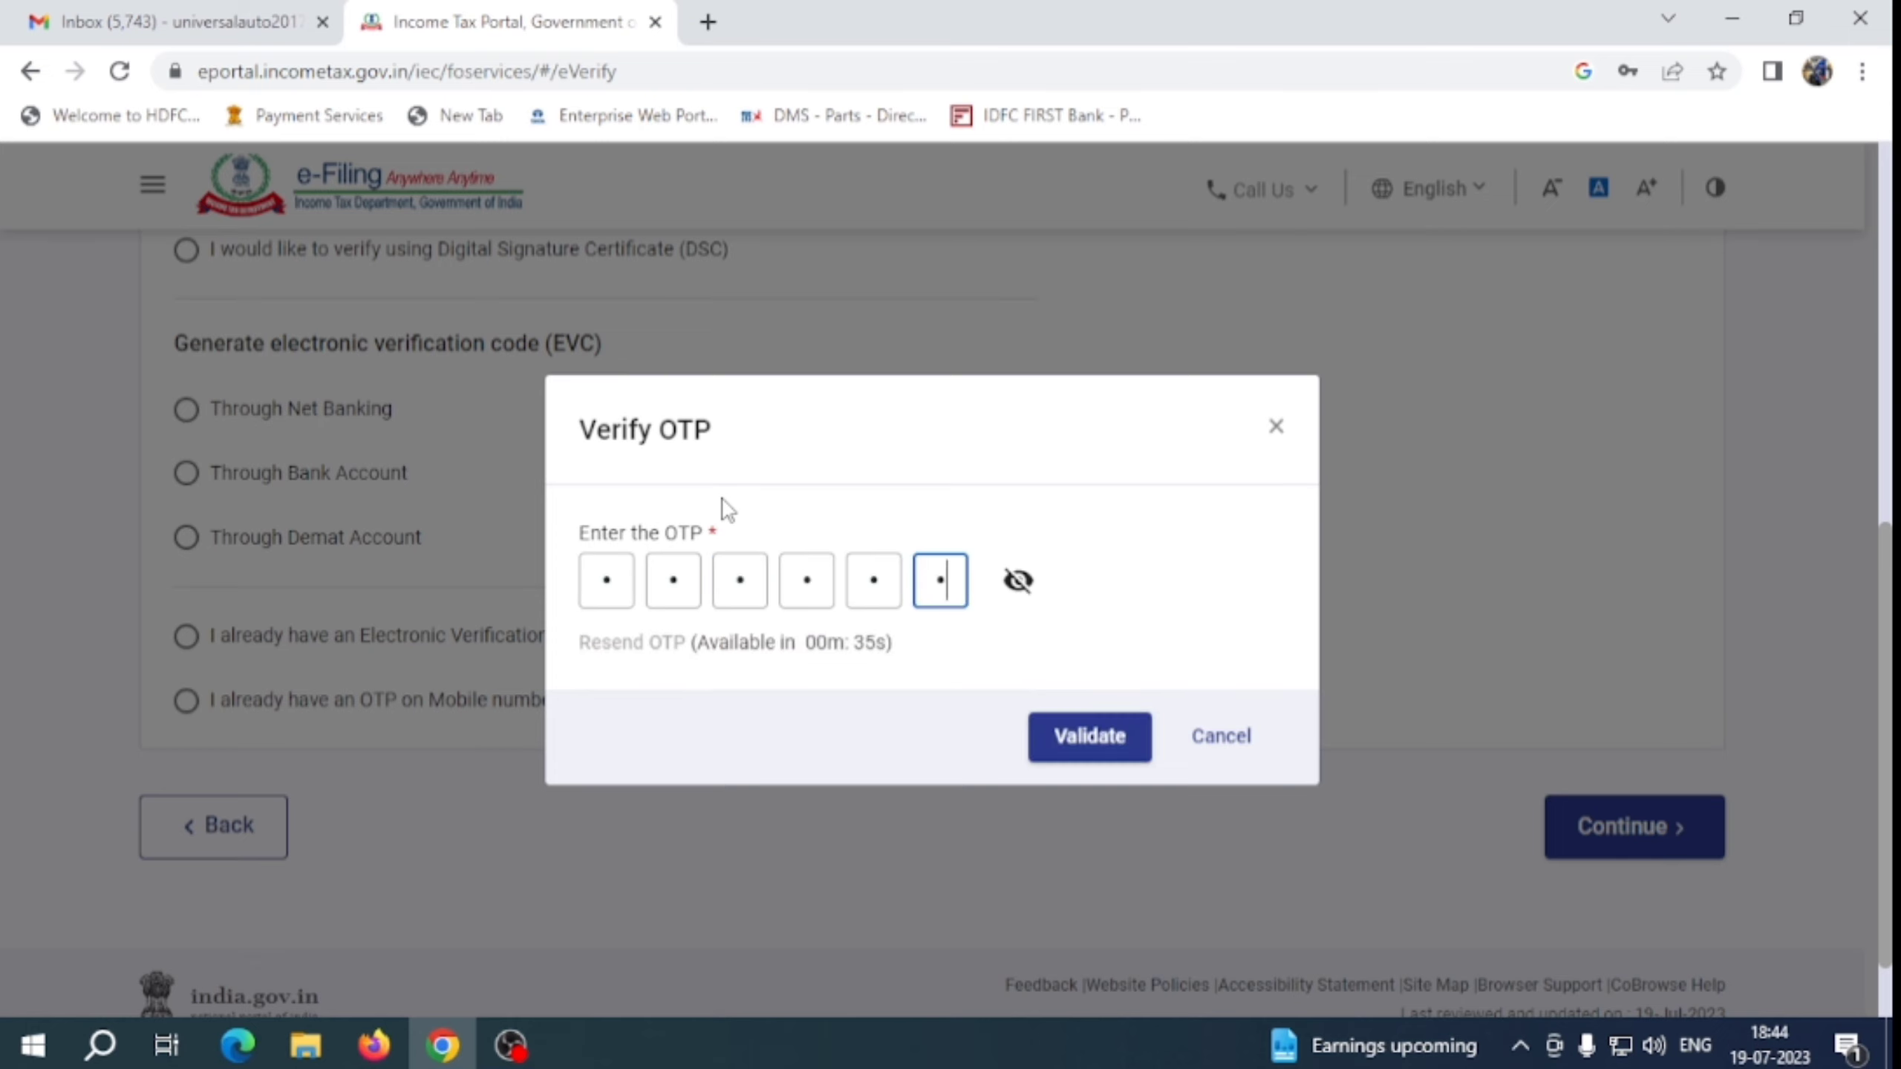
click(1092, 737)
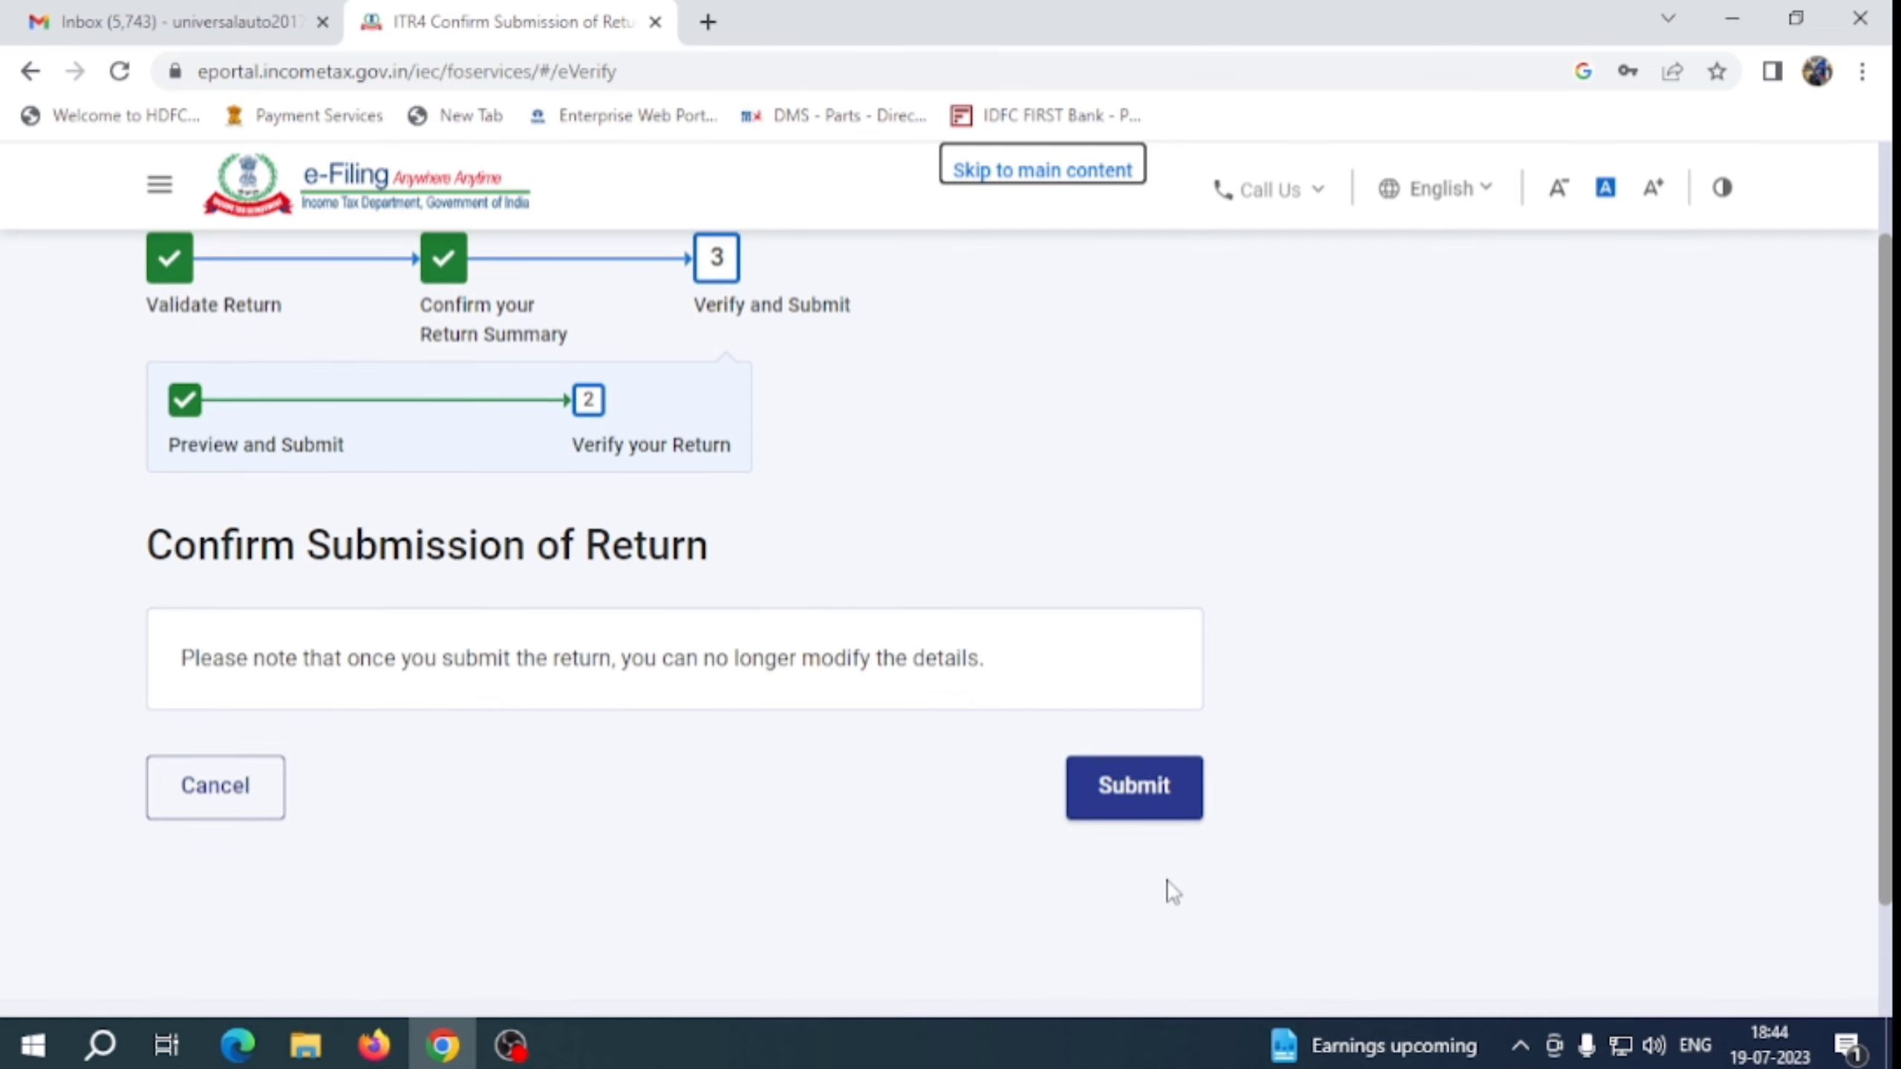
click(1147, 806)
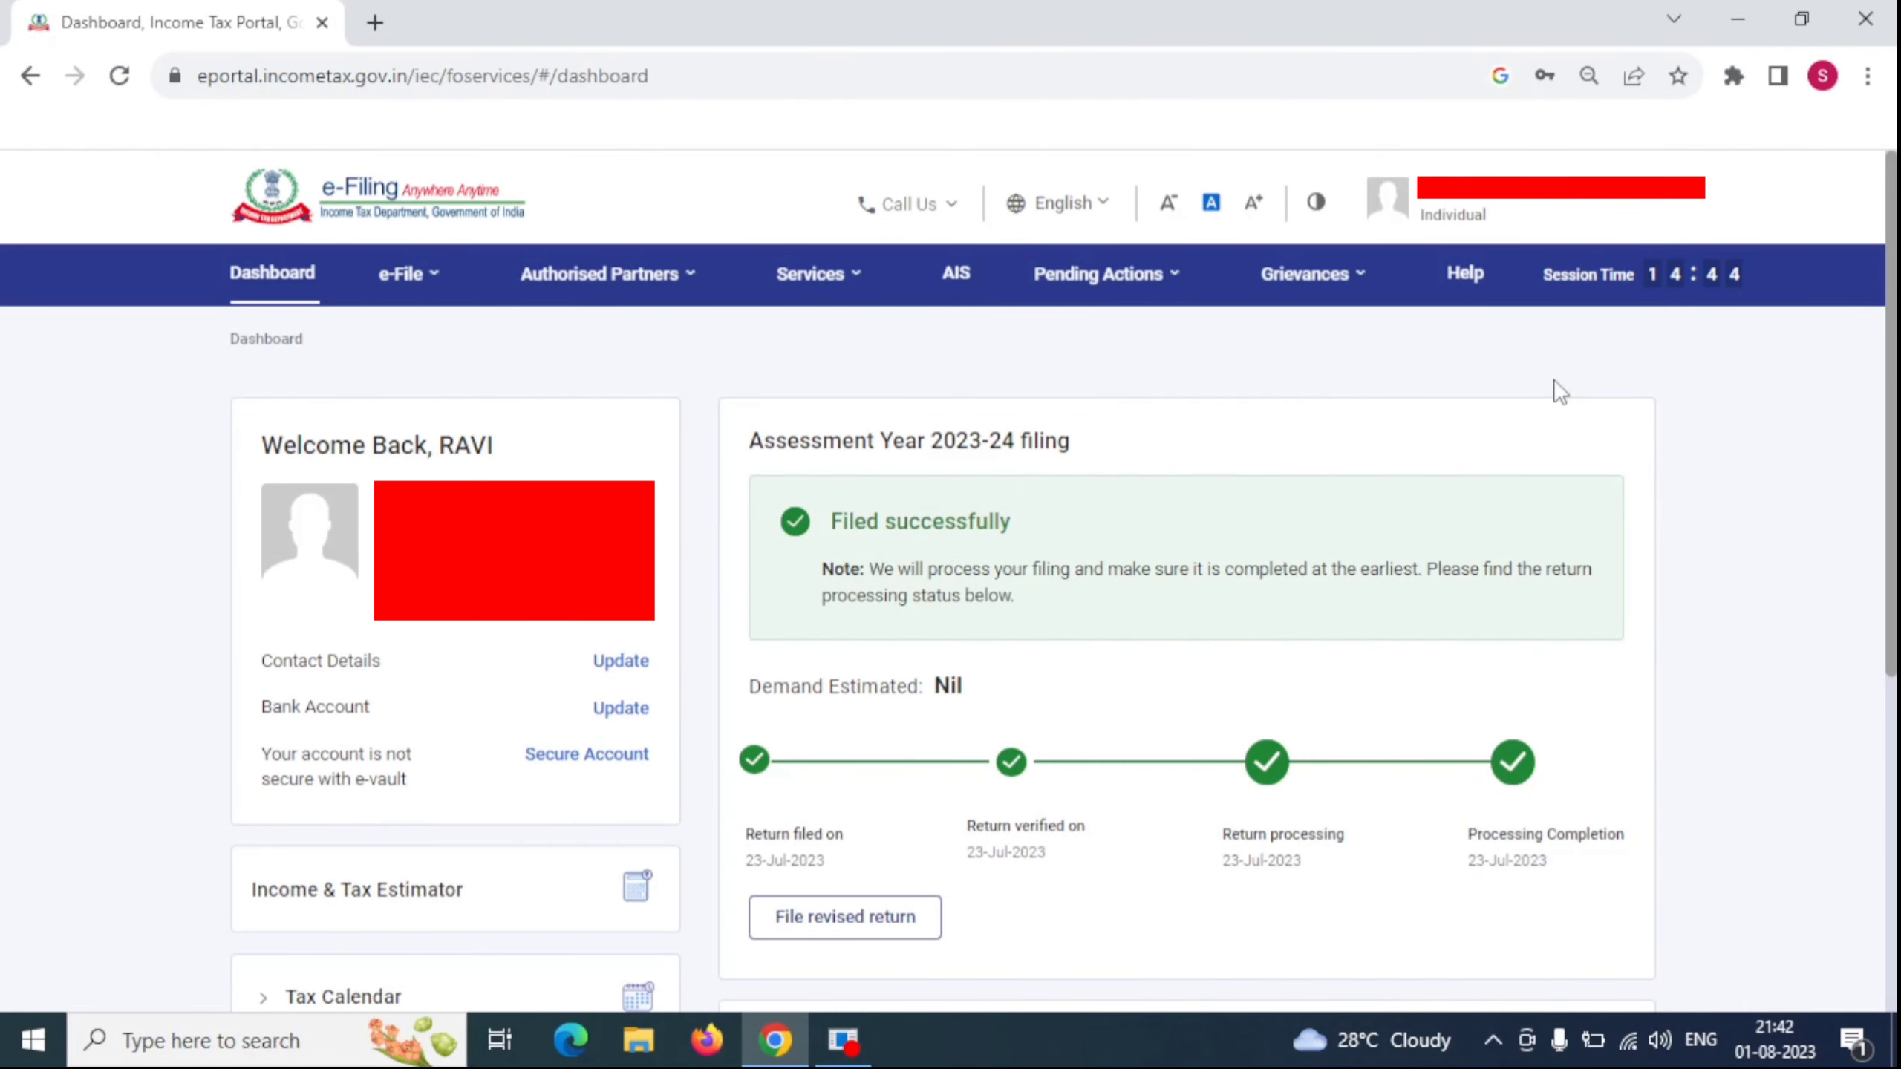
Step: Log out of the taxpayer's e-Filing account from the dashboard
click(1599, 211)
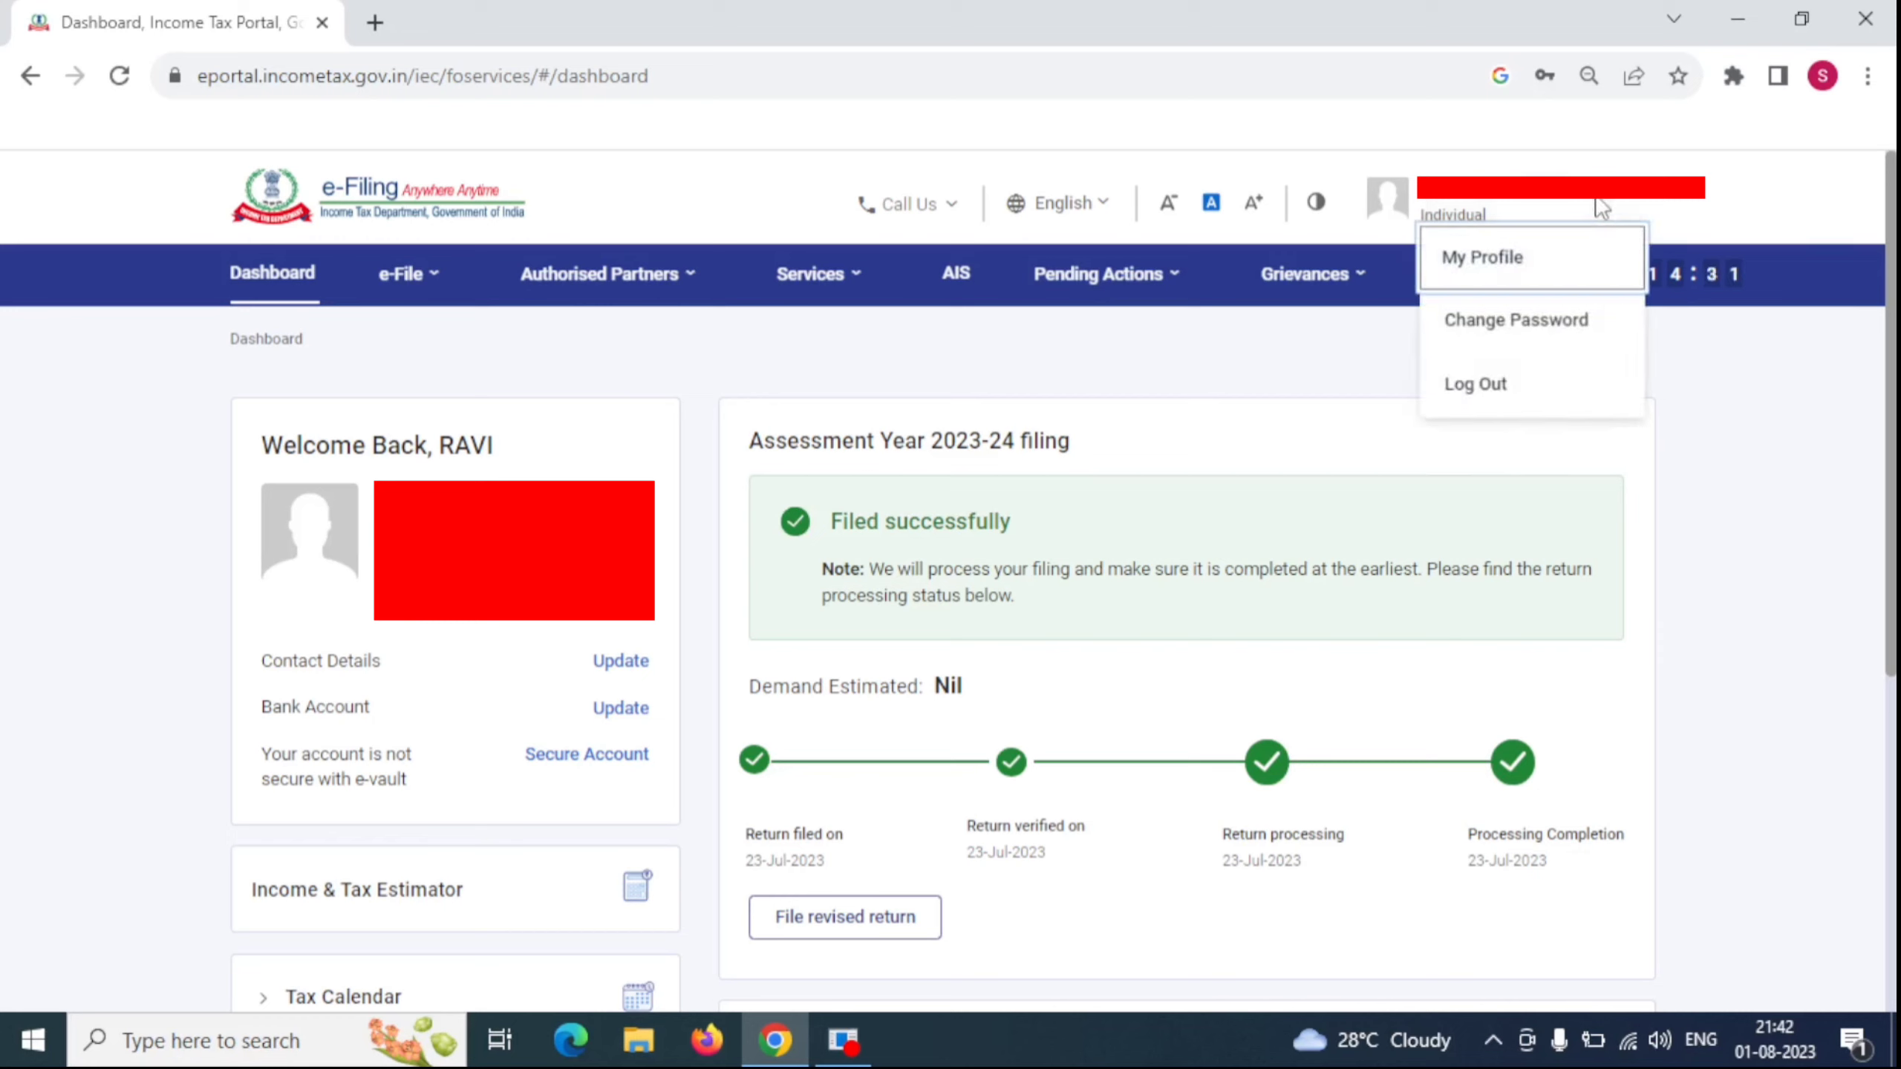
click(1546, 387)
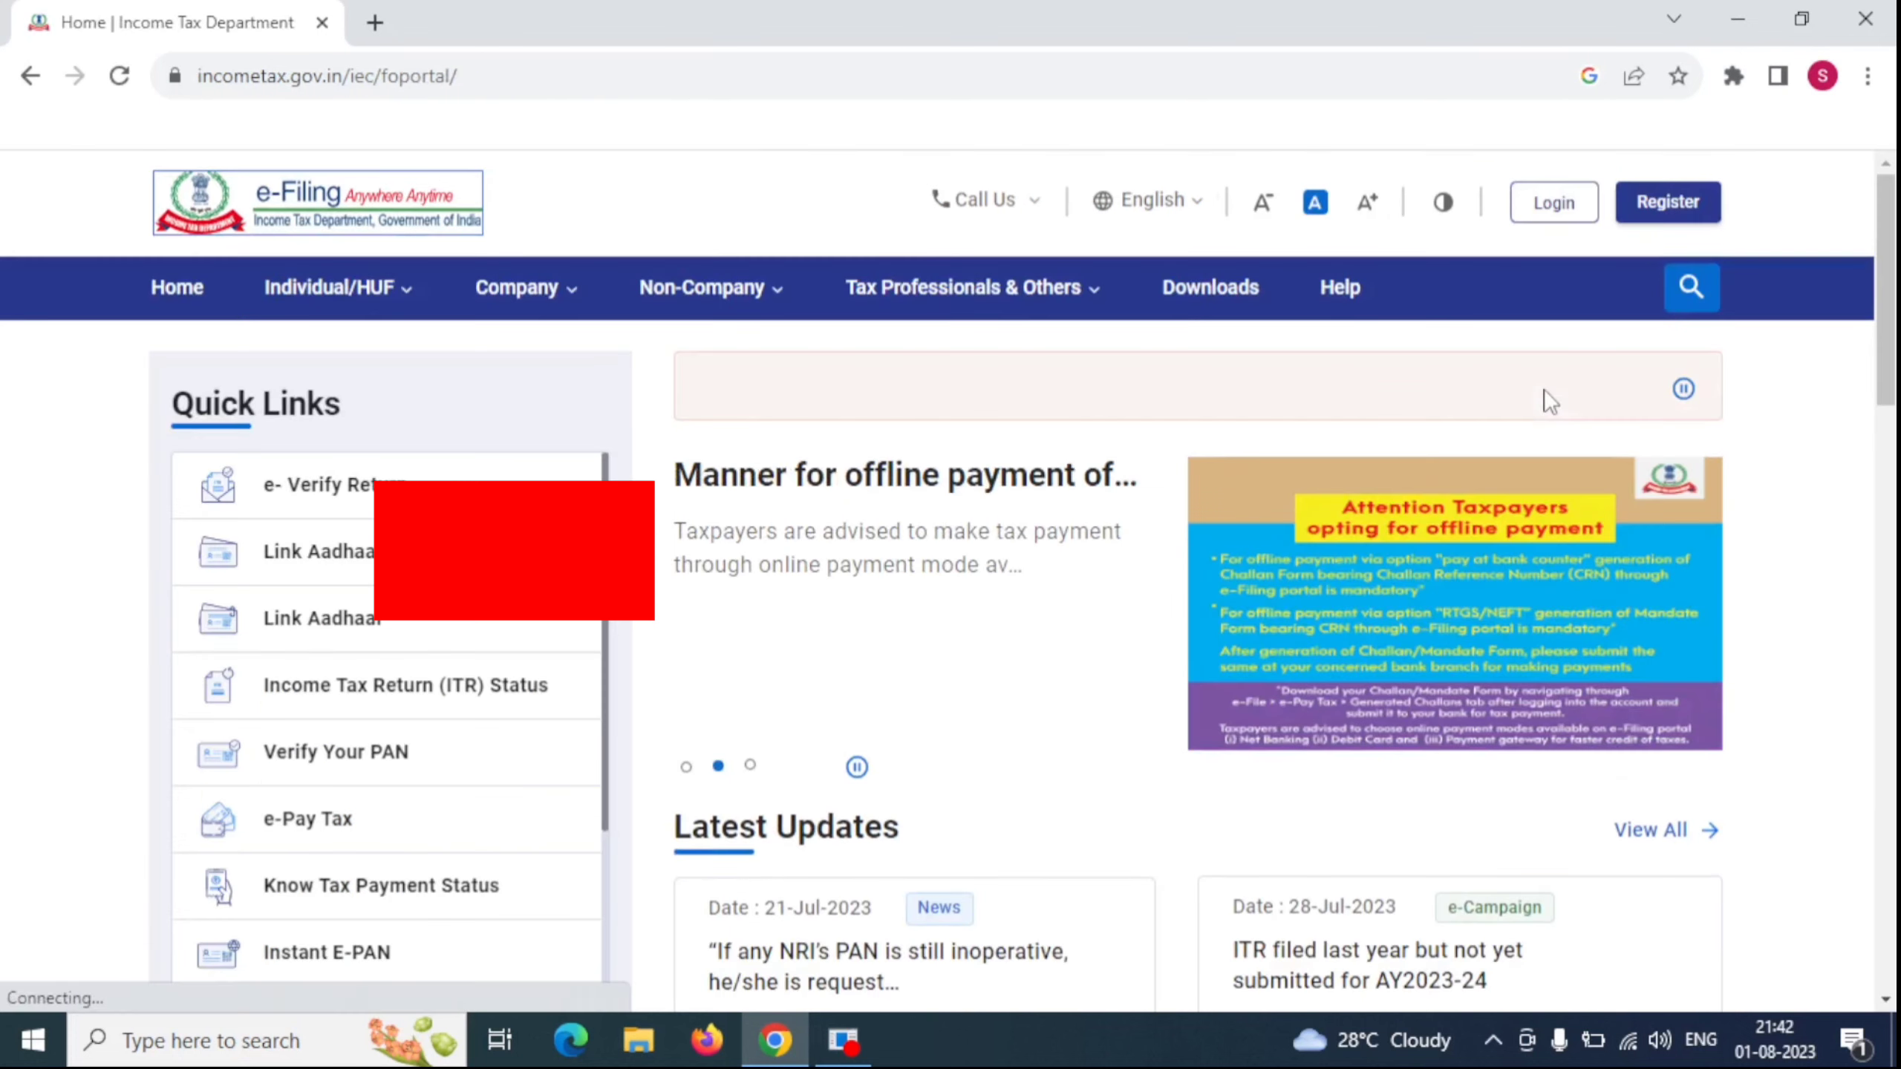